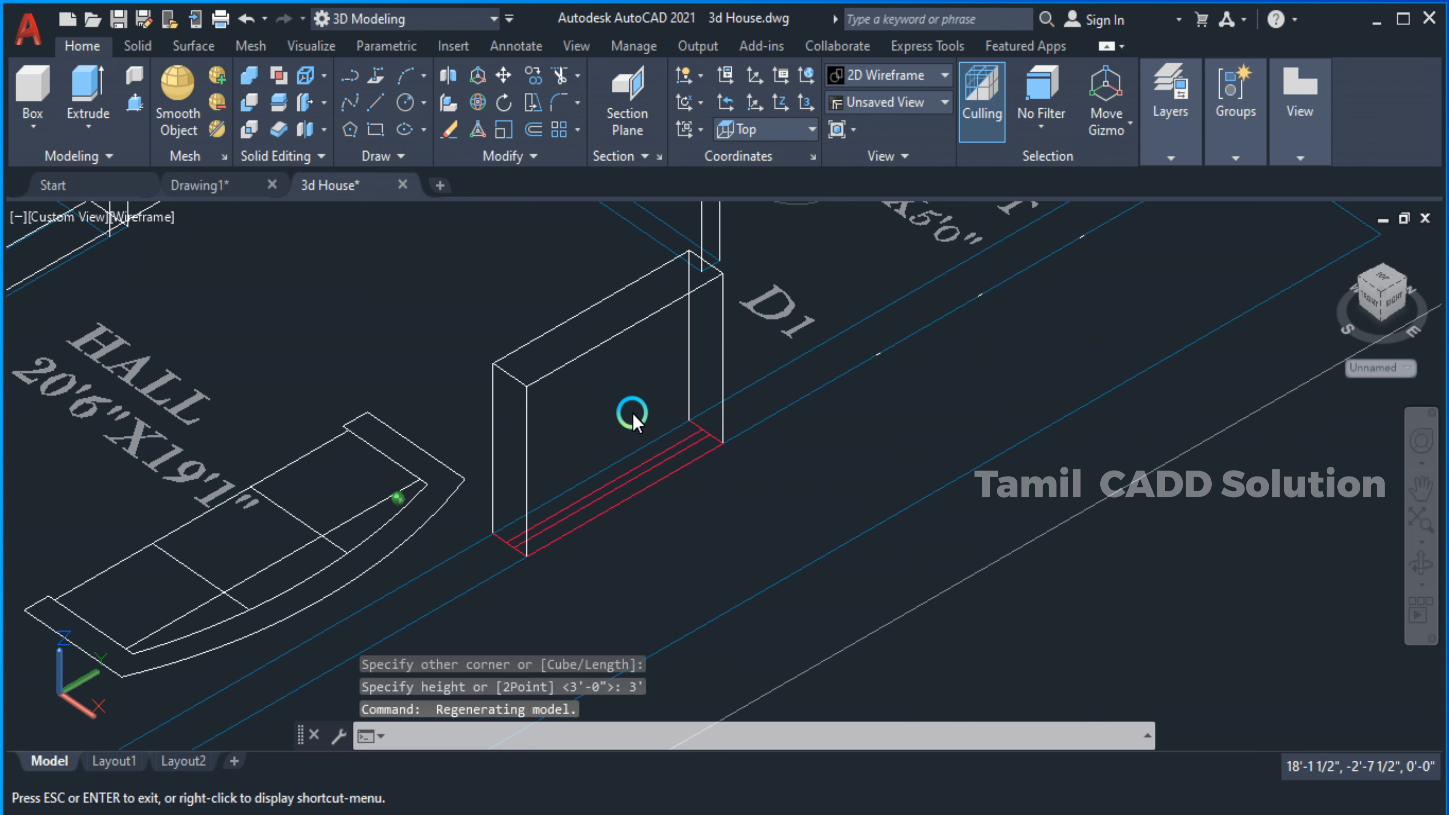
Switch the viewport's visual style to Realistic to show the house as a shaded model.
mouse_move(634, 414)
middle_mouse_down("shift")
mouse_move(642, 427)
mouse_move(640, 407)
mouse_move(440, 539)
mouse_move(364, 546)
mouse_move(475, 550)
mouse_move(524, 528)
middle_mouse_up("shift")
scroll(639, 406, "down", 3)
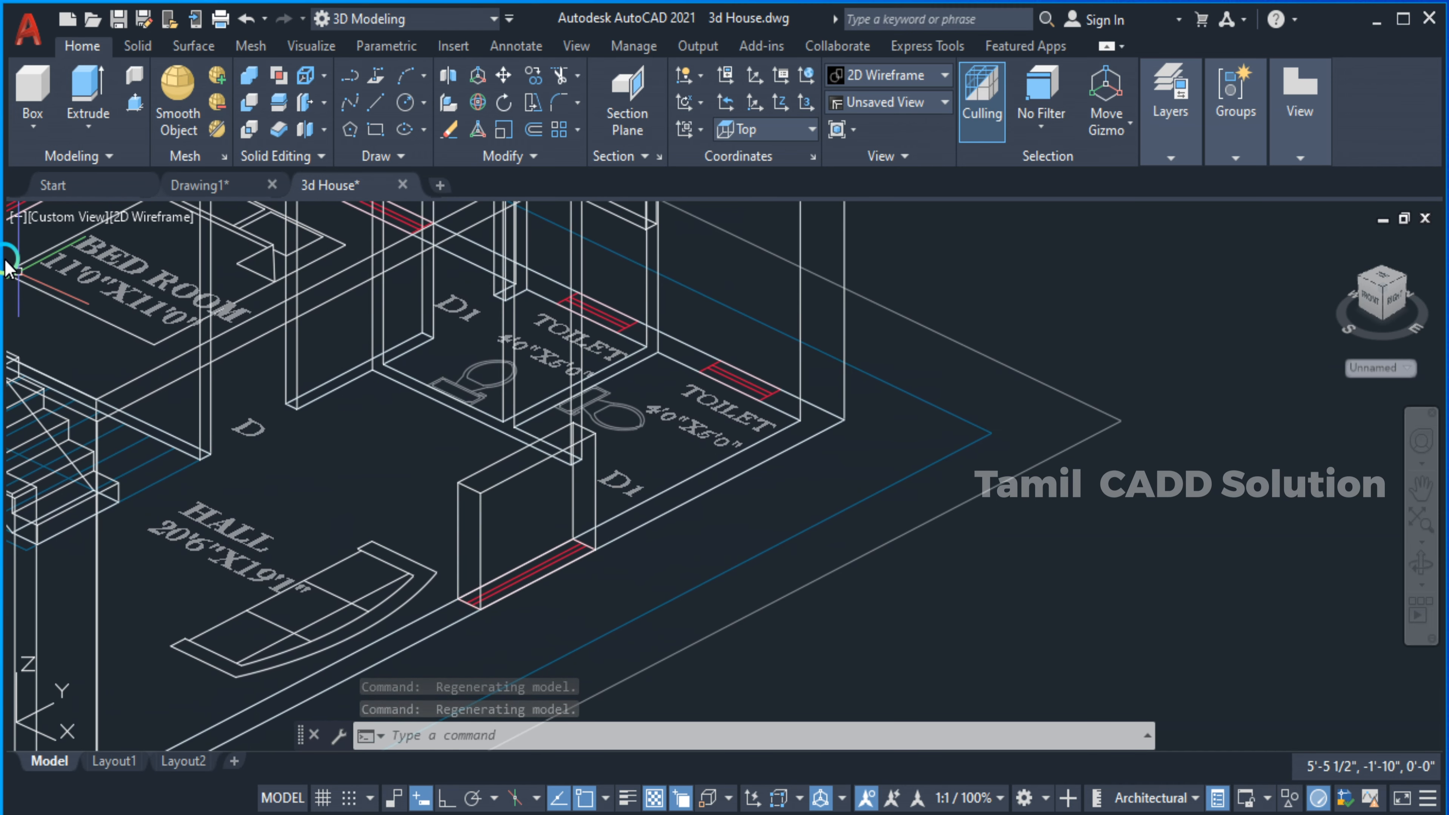
left_click(159, 227)
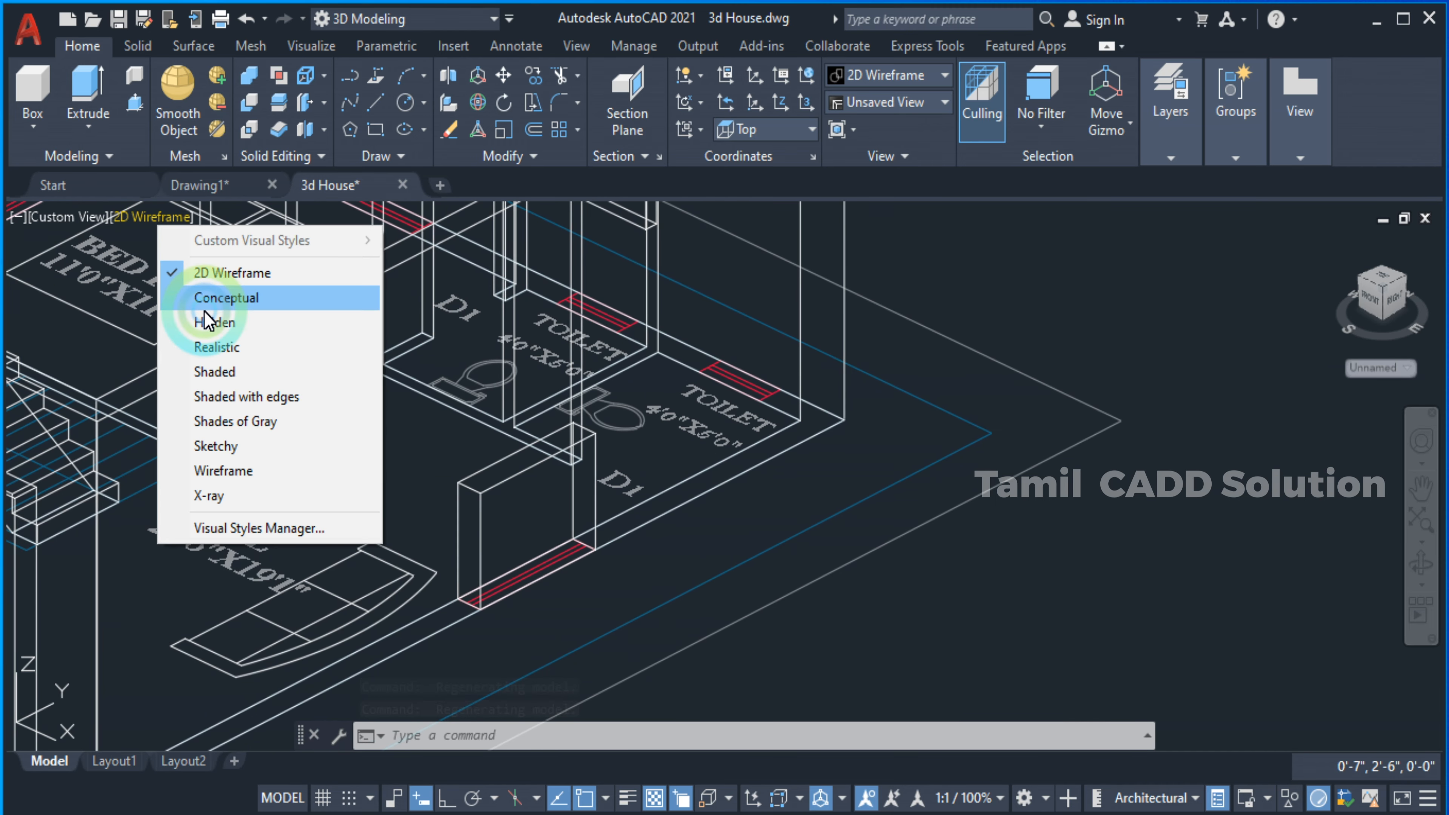
left_click(217, 345)
scroll(490, 437, "down", 4)
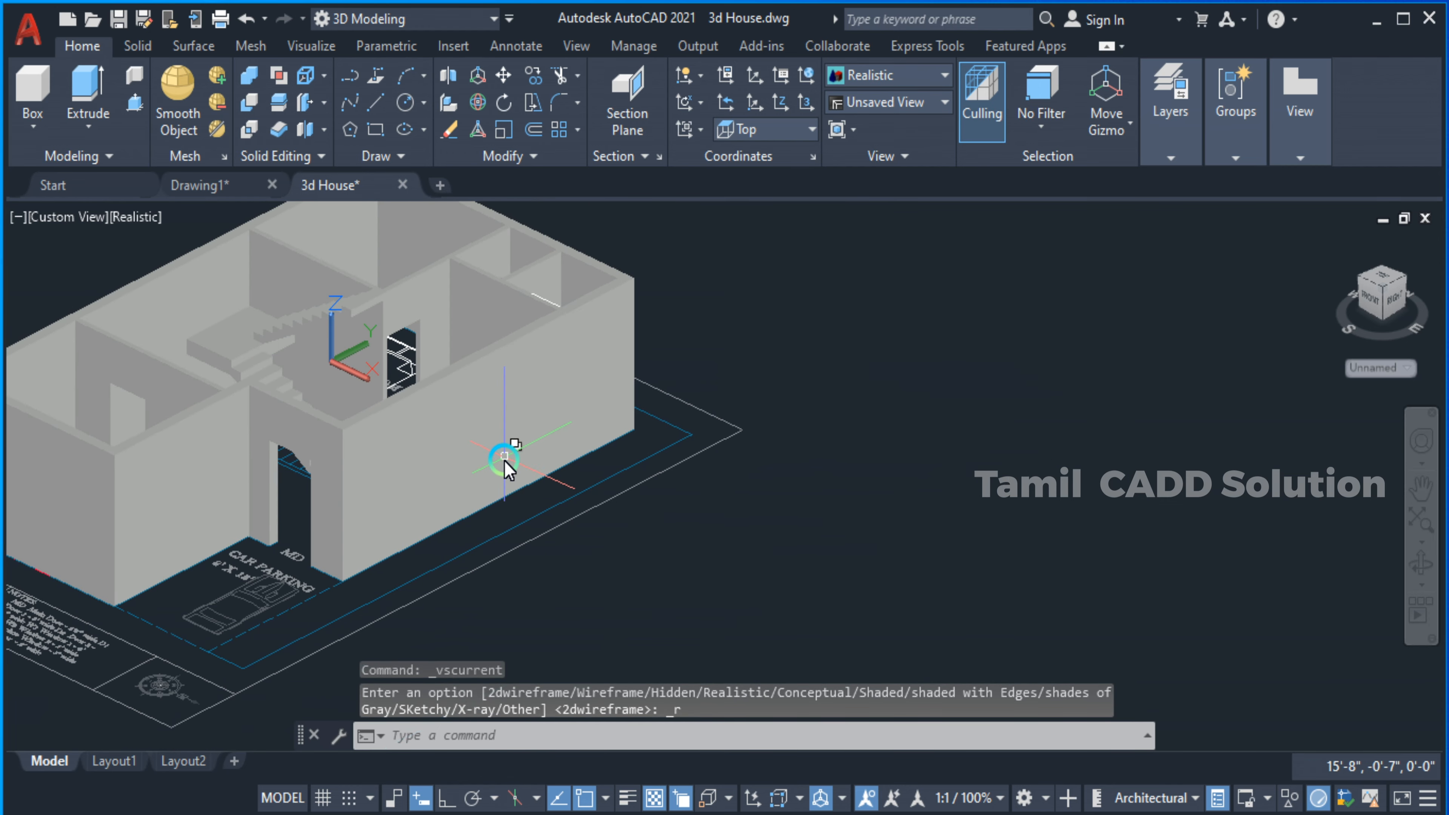
Set the colour of the window box solid at the foot of the hall's outer wall to Red.
left_click(496, 466)
left_click(597, 573)
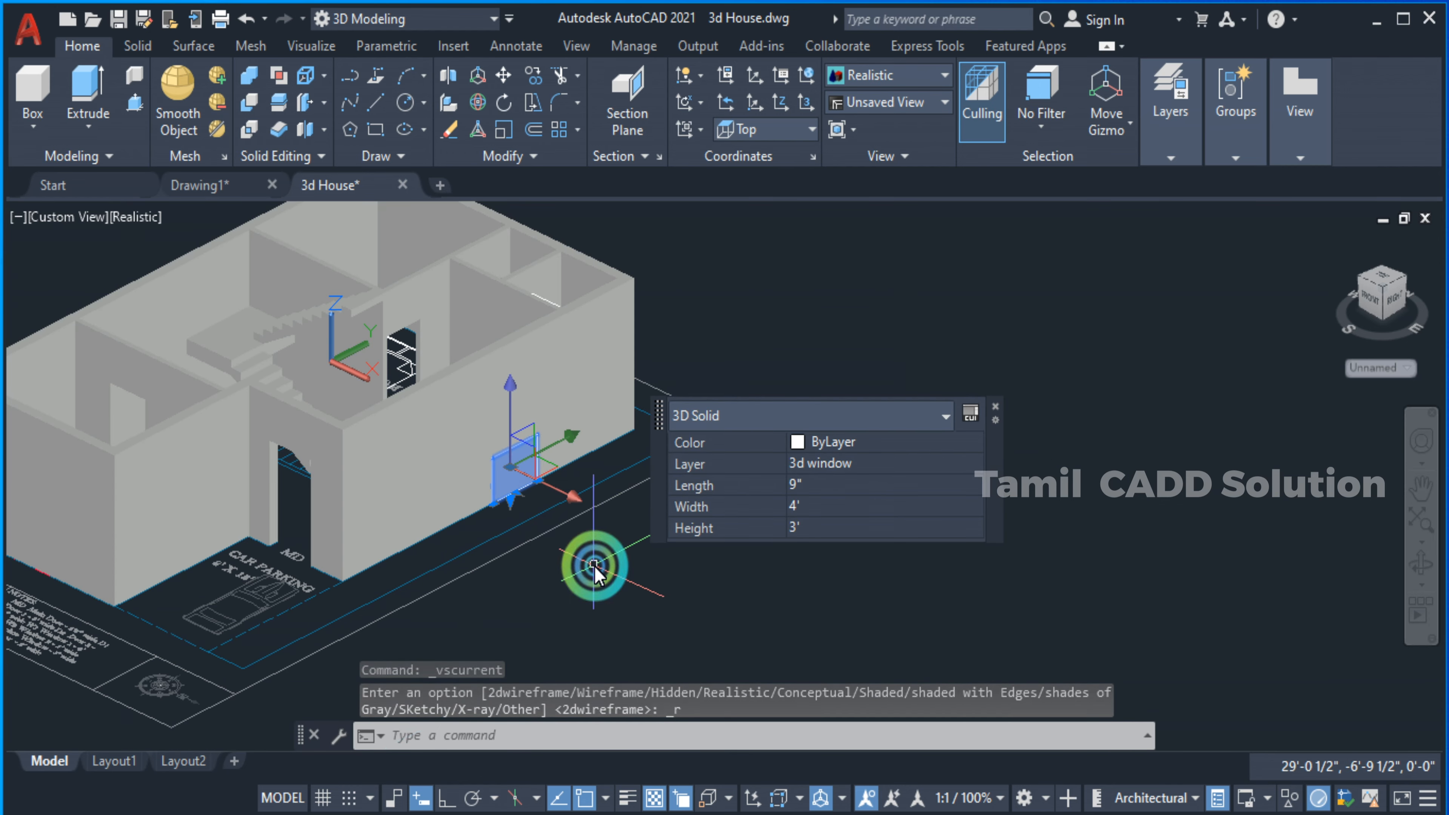
scroll(510, 464, "up", 5)
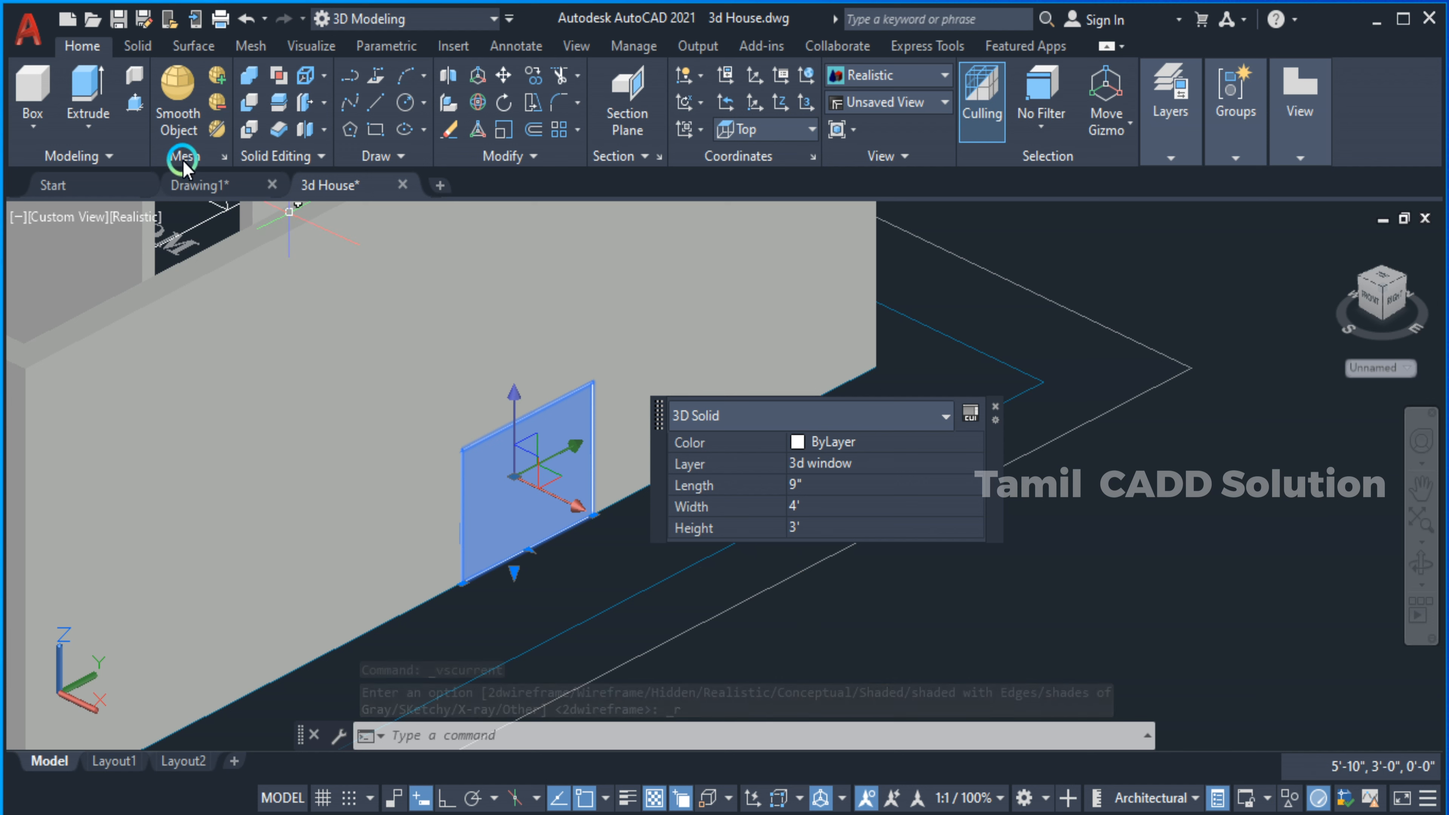
left_click(838, 438)
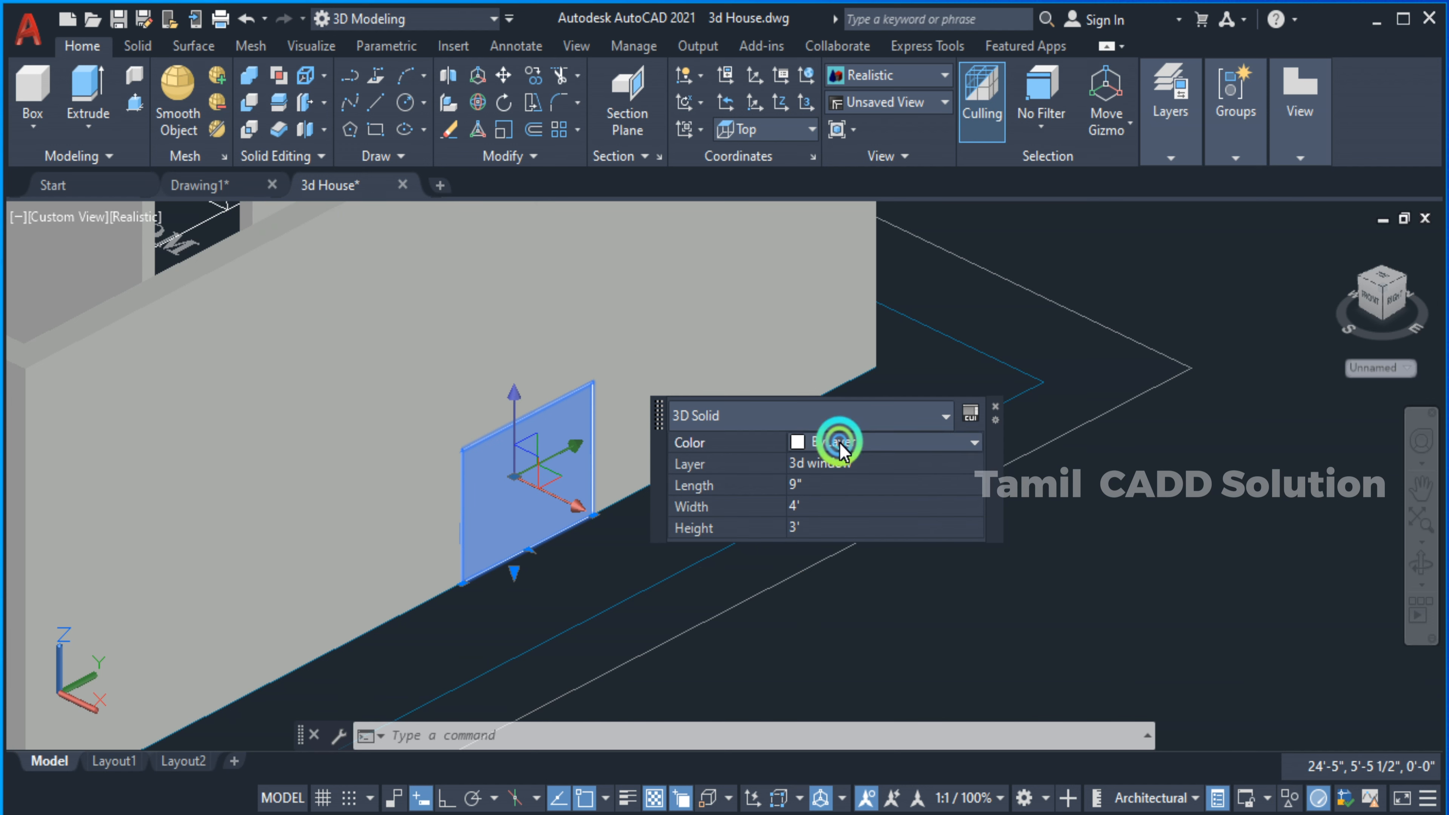
left_click(839, 443)
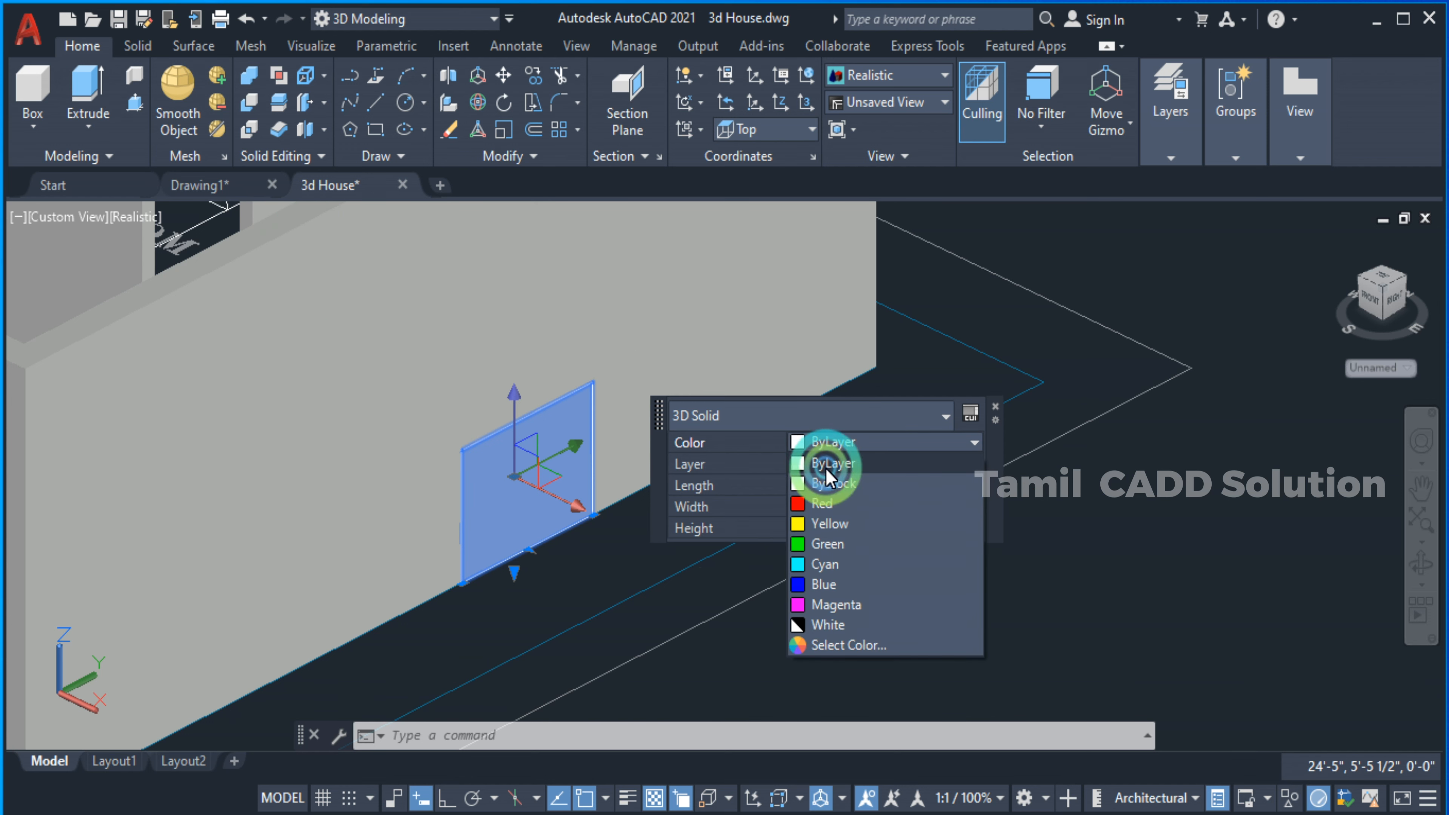
left_click(824, 503)
left_click(812, 573)
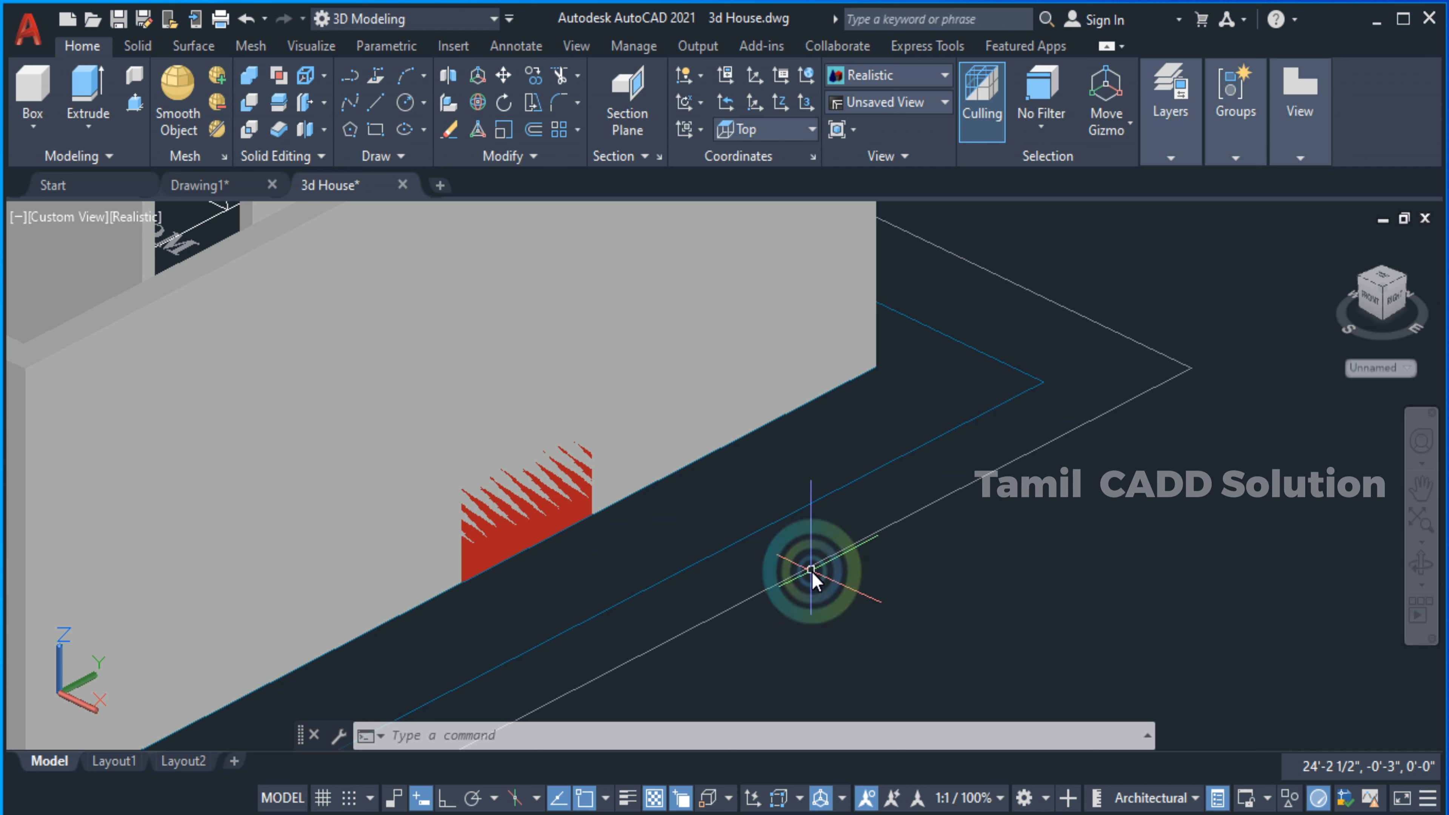
Pick the red window solid from the list of overlapping objects, inspect its quick properties, and clear the selection.
left_click(531, 499)
left_click(565, 509)
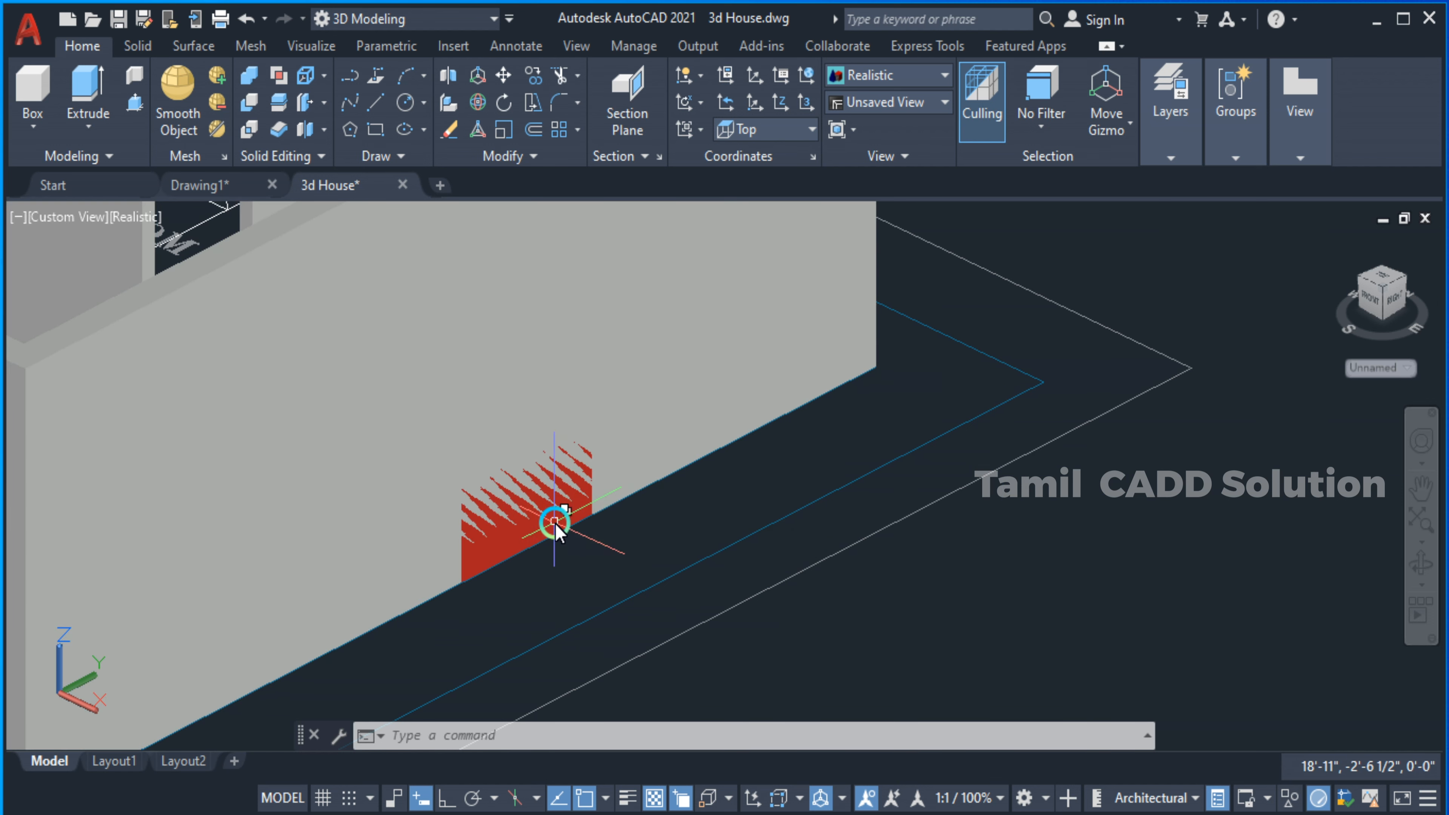
left_click(552, 525)
left_click(543, 540)
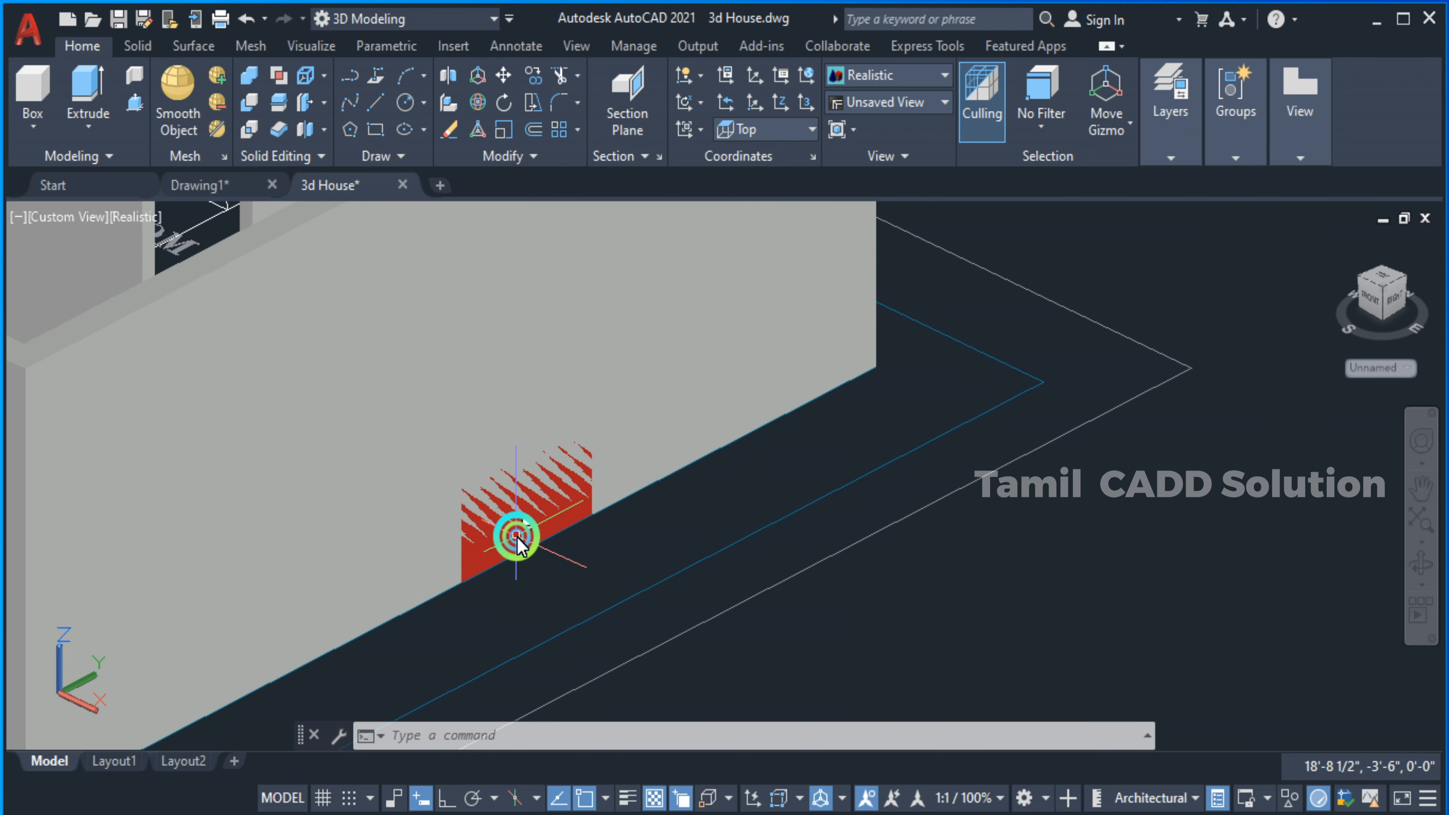
left_click(517, 537)
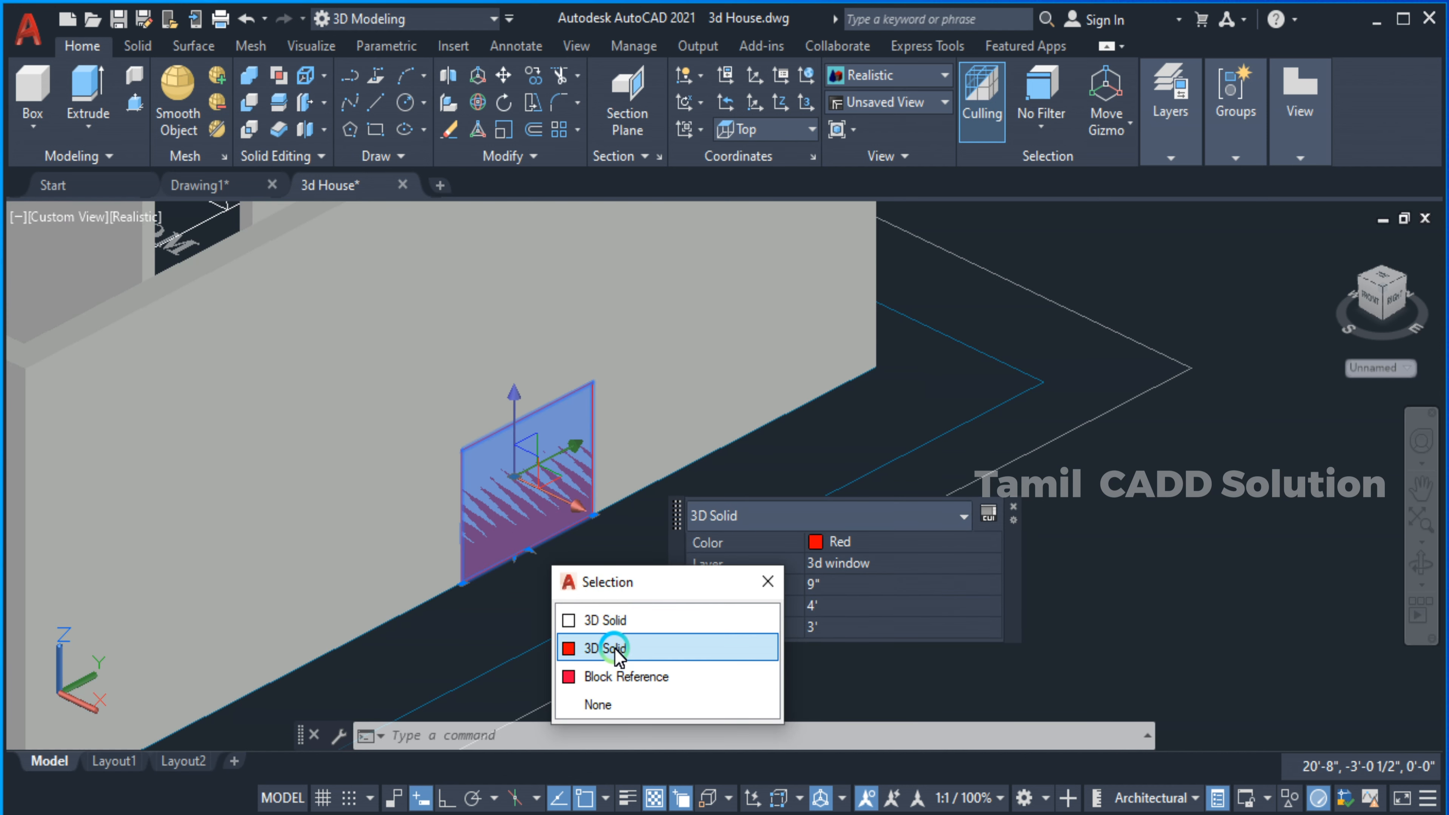
left_click(609, 649)
left_click_drag(688, 517, 779, 437)
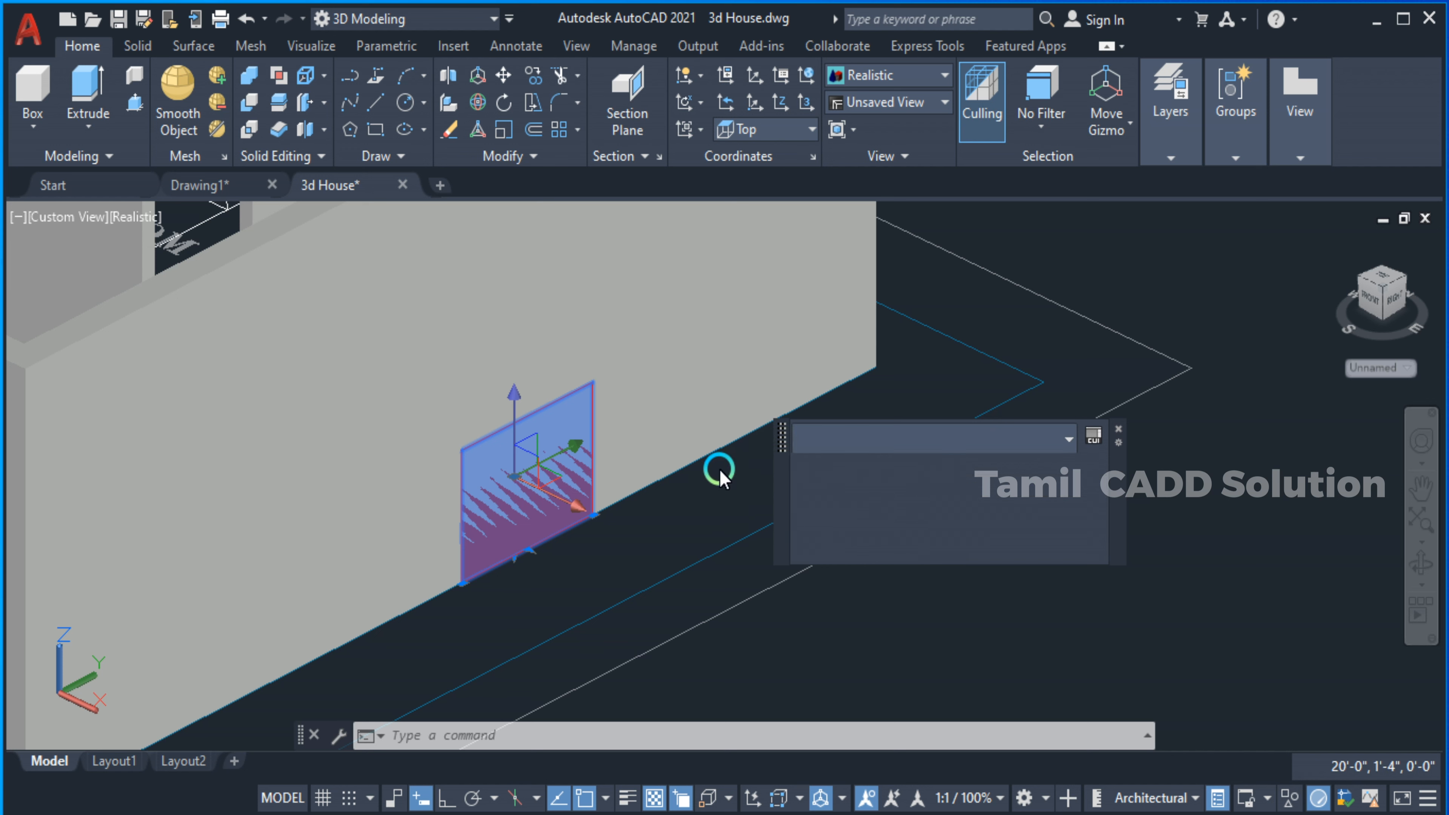
key("Escape")
key("Escape")
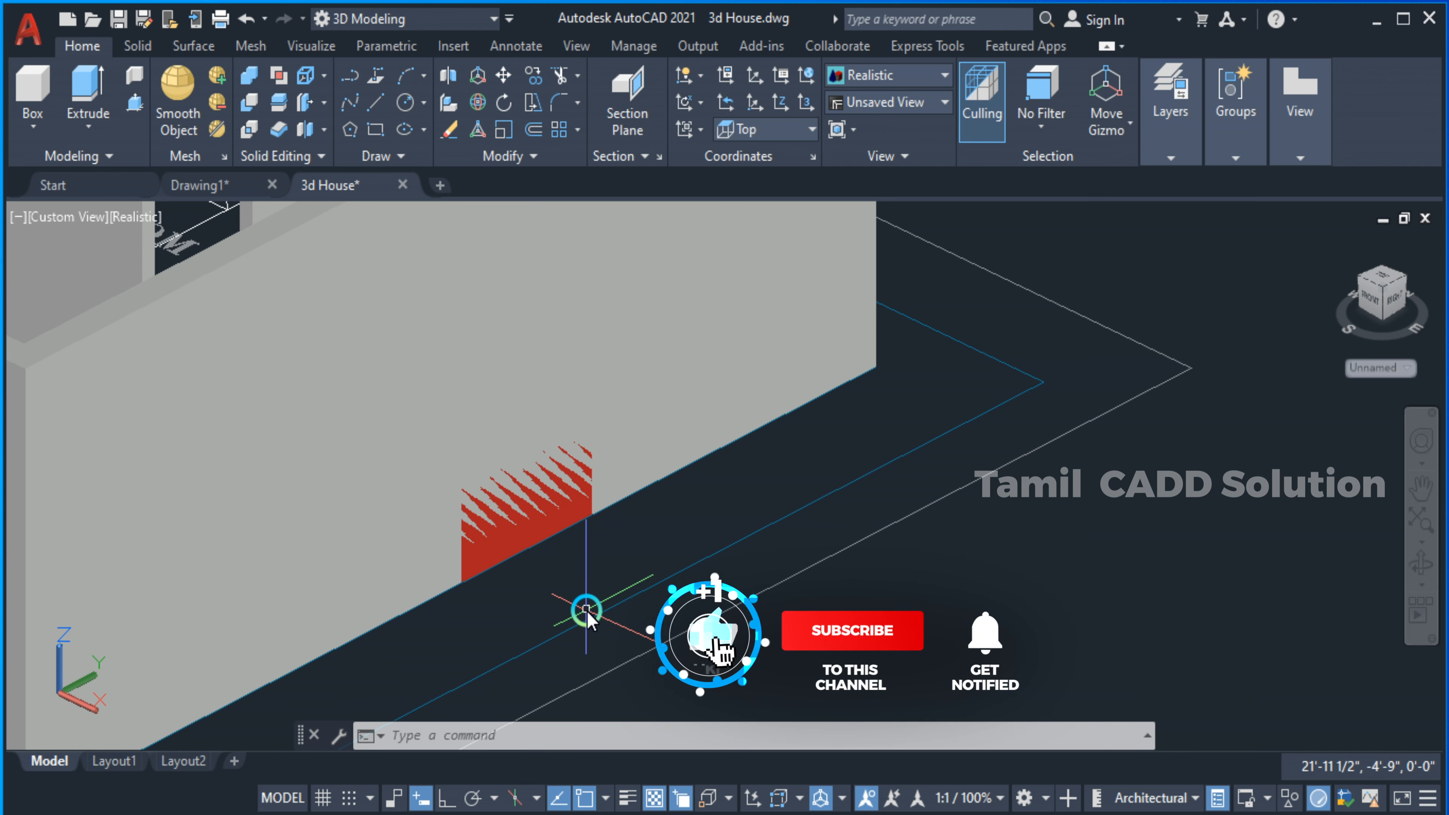
List the overlapping solids where the wall meets the window box, and dismiss the list without choosing one.
left_click(494, 453)
key("Escape")
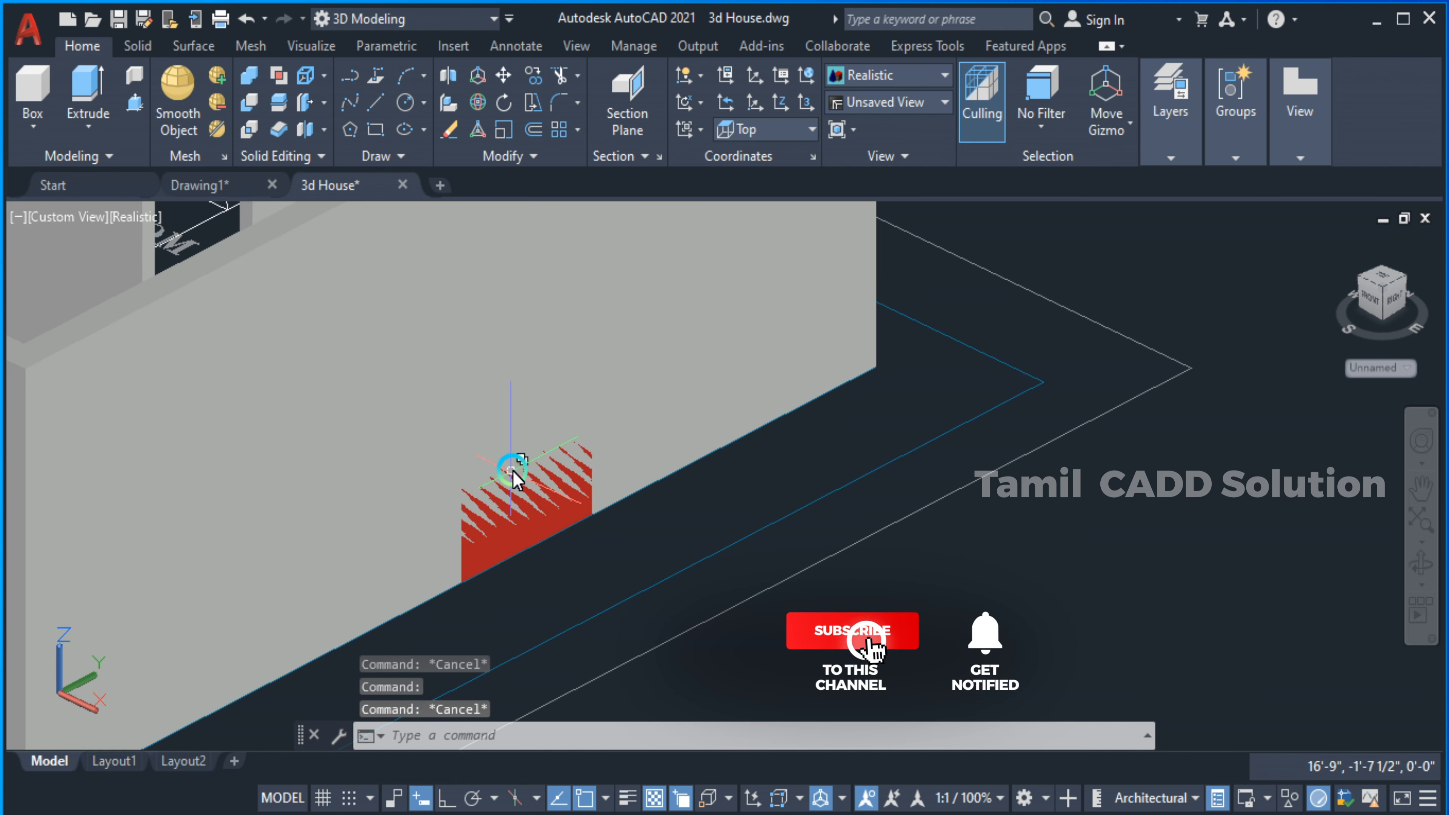
left_click(517, 463)
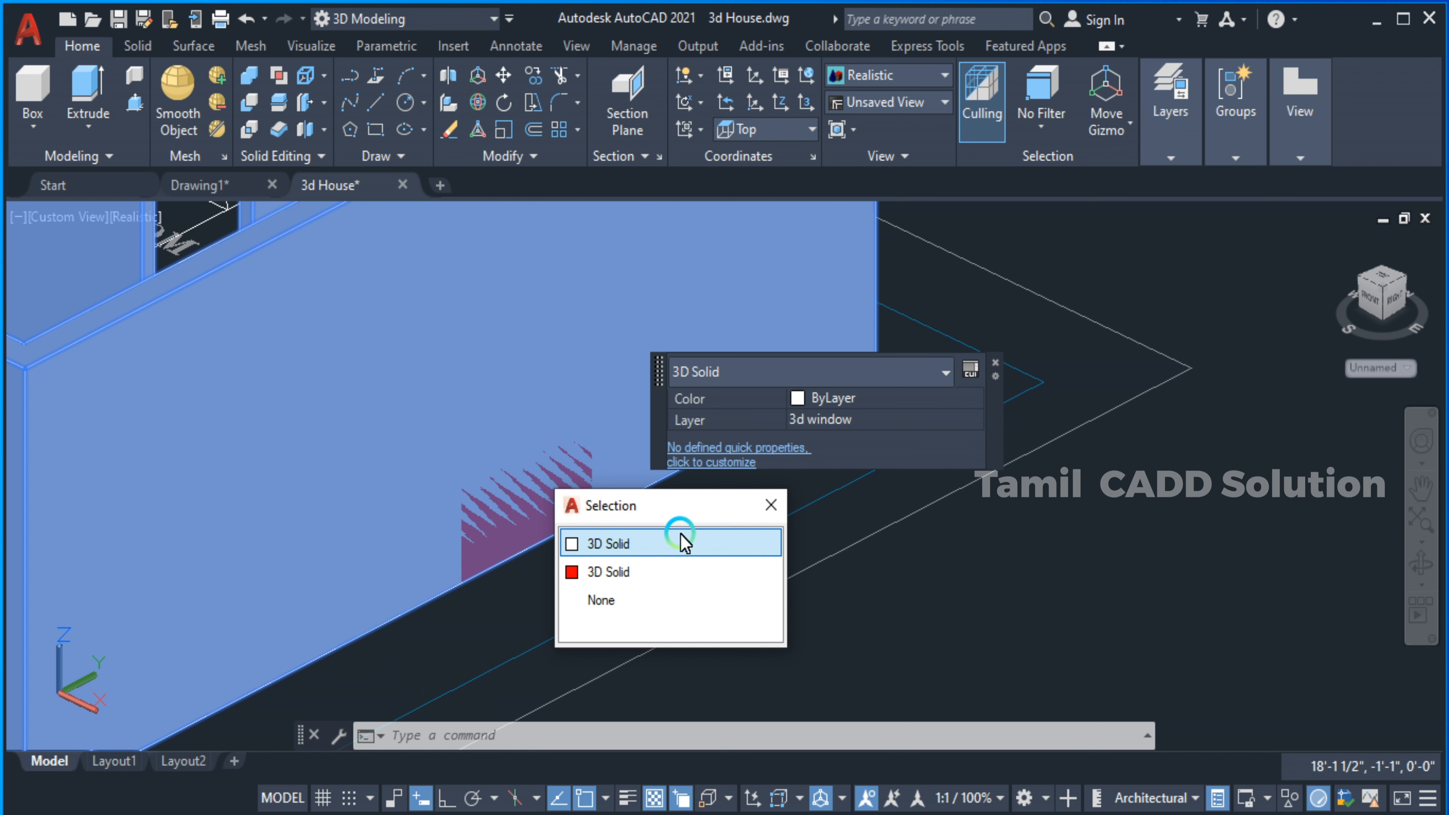
left_click(766, 508)
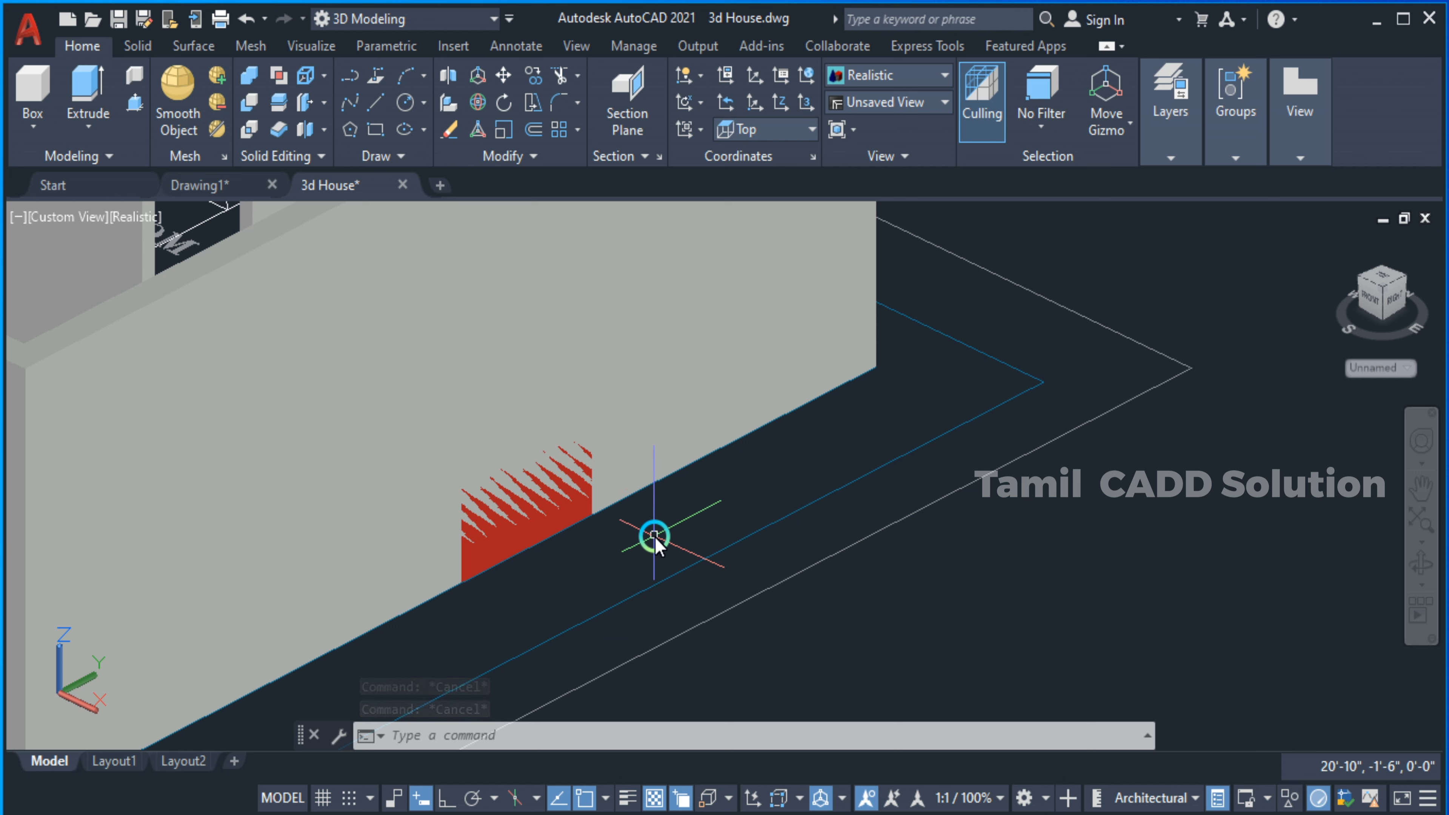
Turn off selection cycling and test it by selecting and deselecting the solids at the wall and window box.
key("ctrl+w")
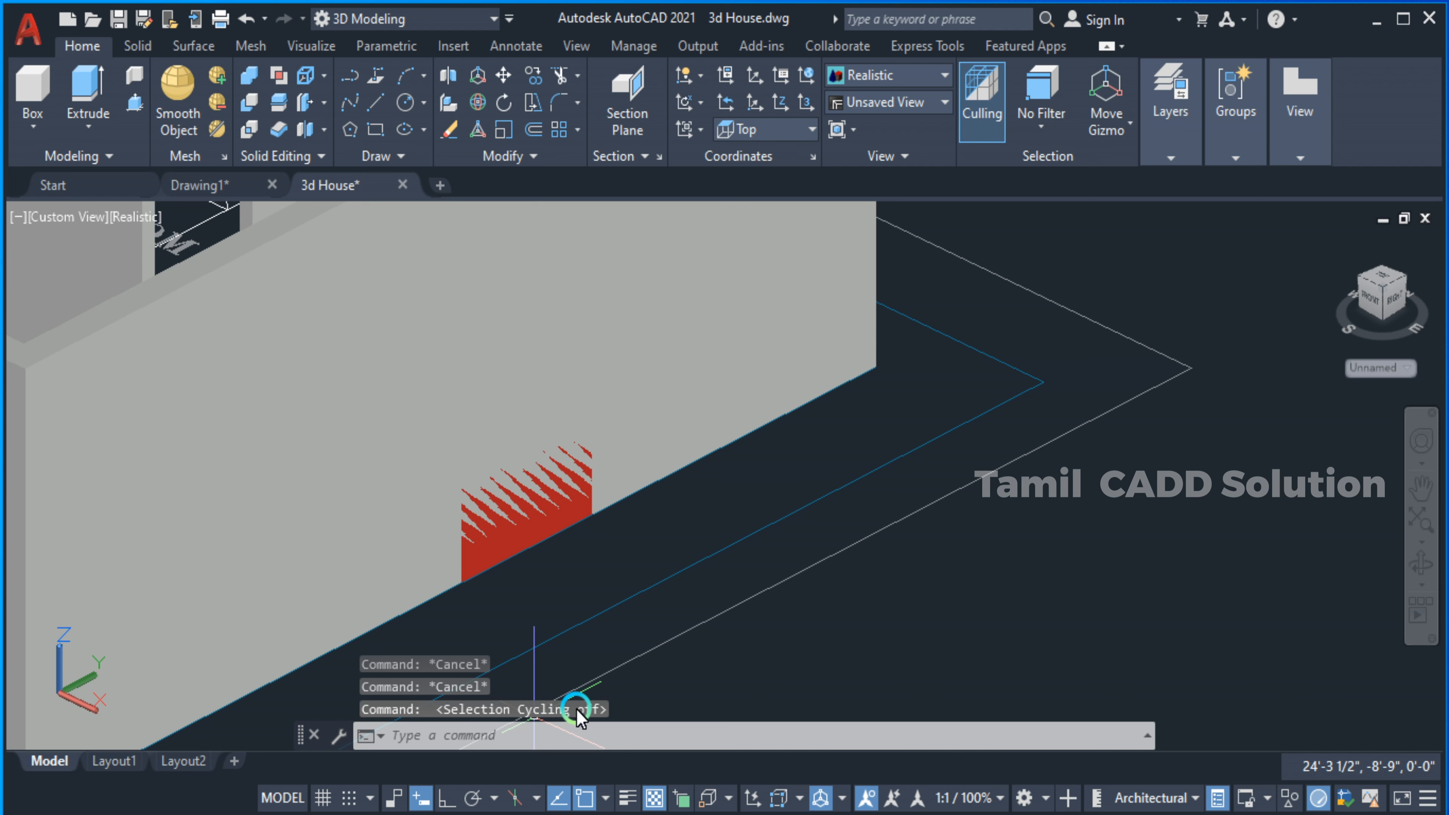
left_click(522, 407)
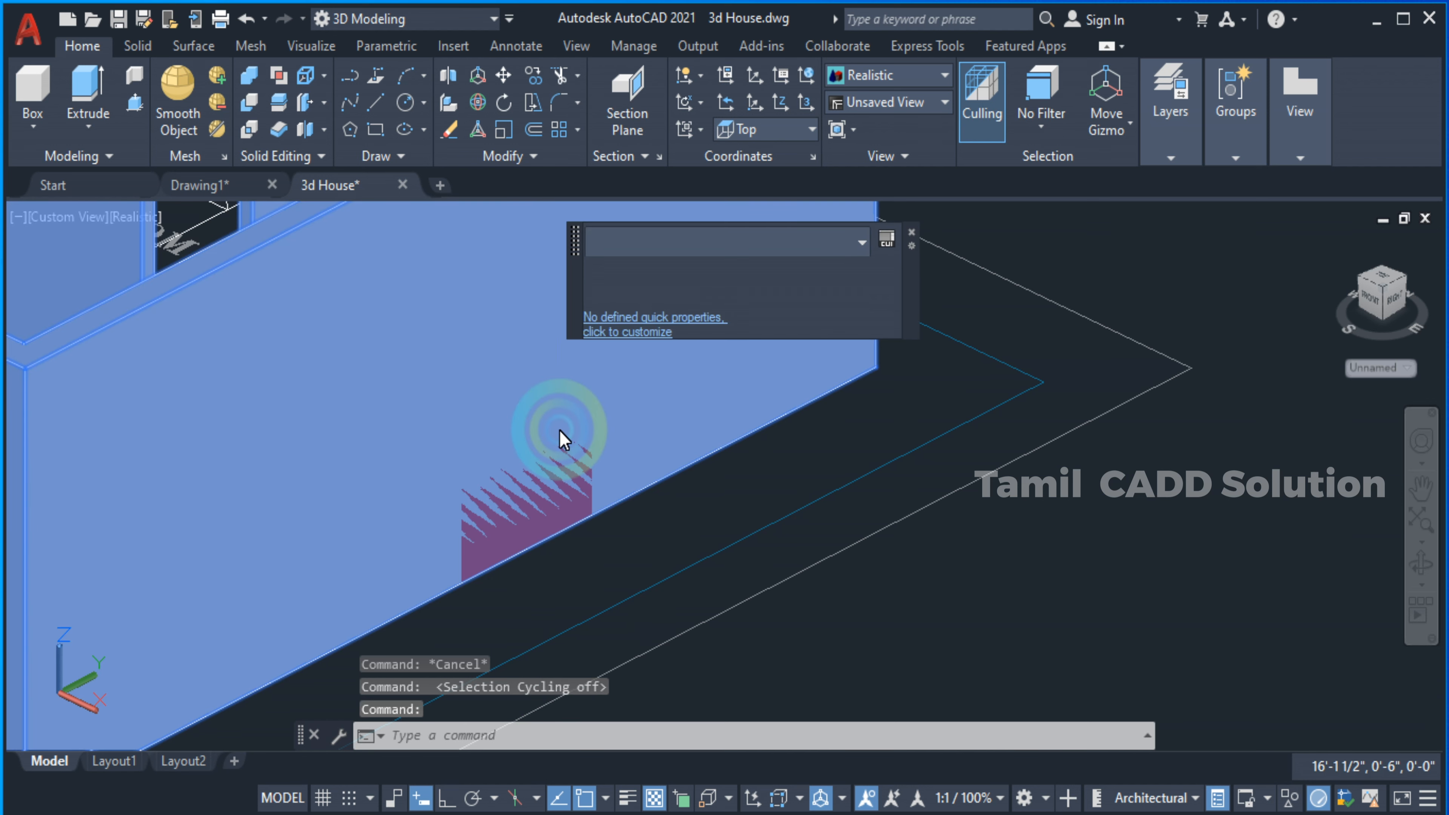
key("Escape")
left_click(552, 513)
key("Escape")
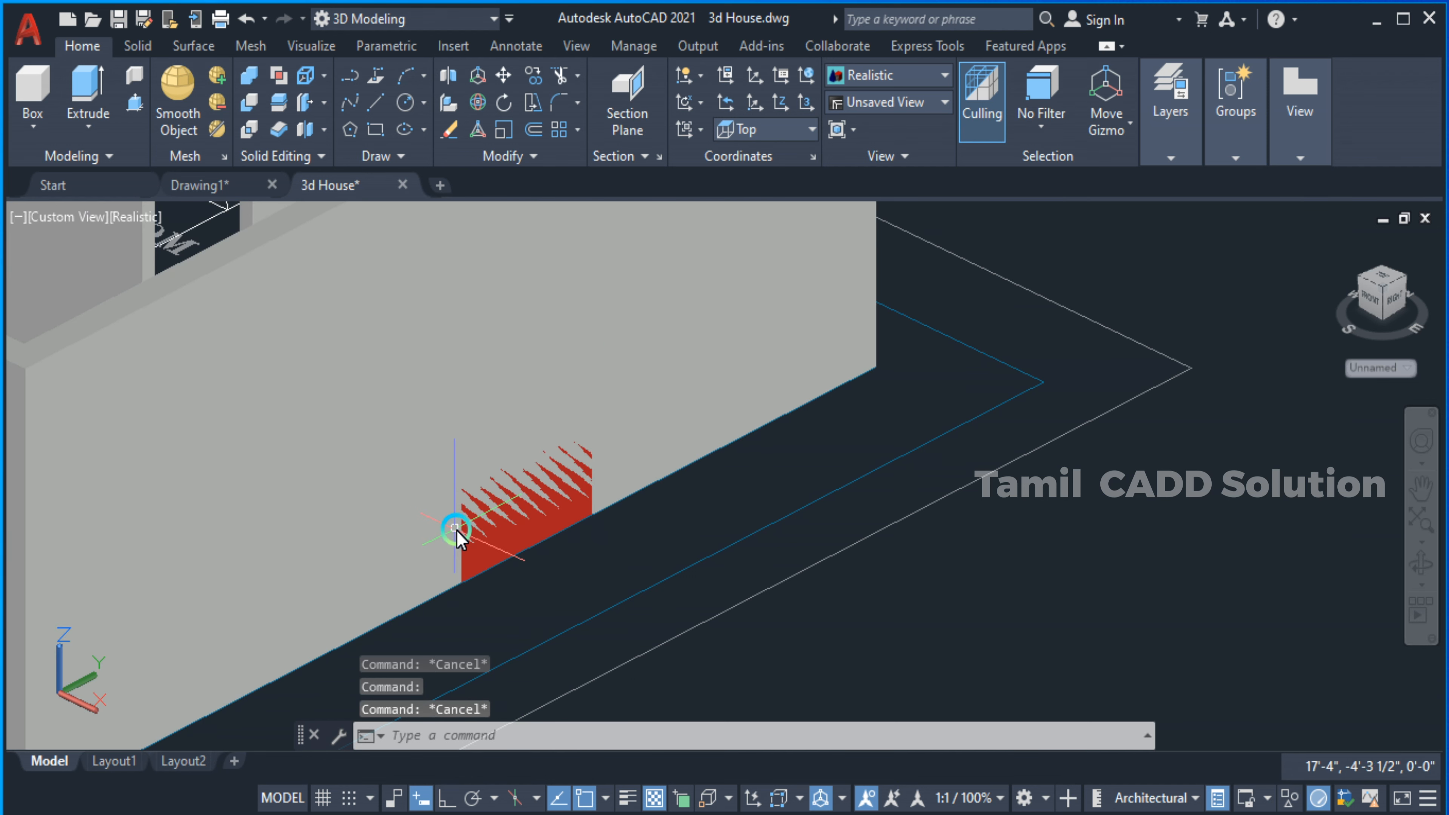
left_click(445, 523)
key("Escape")
left_click(525, 507)
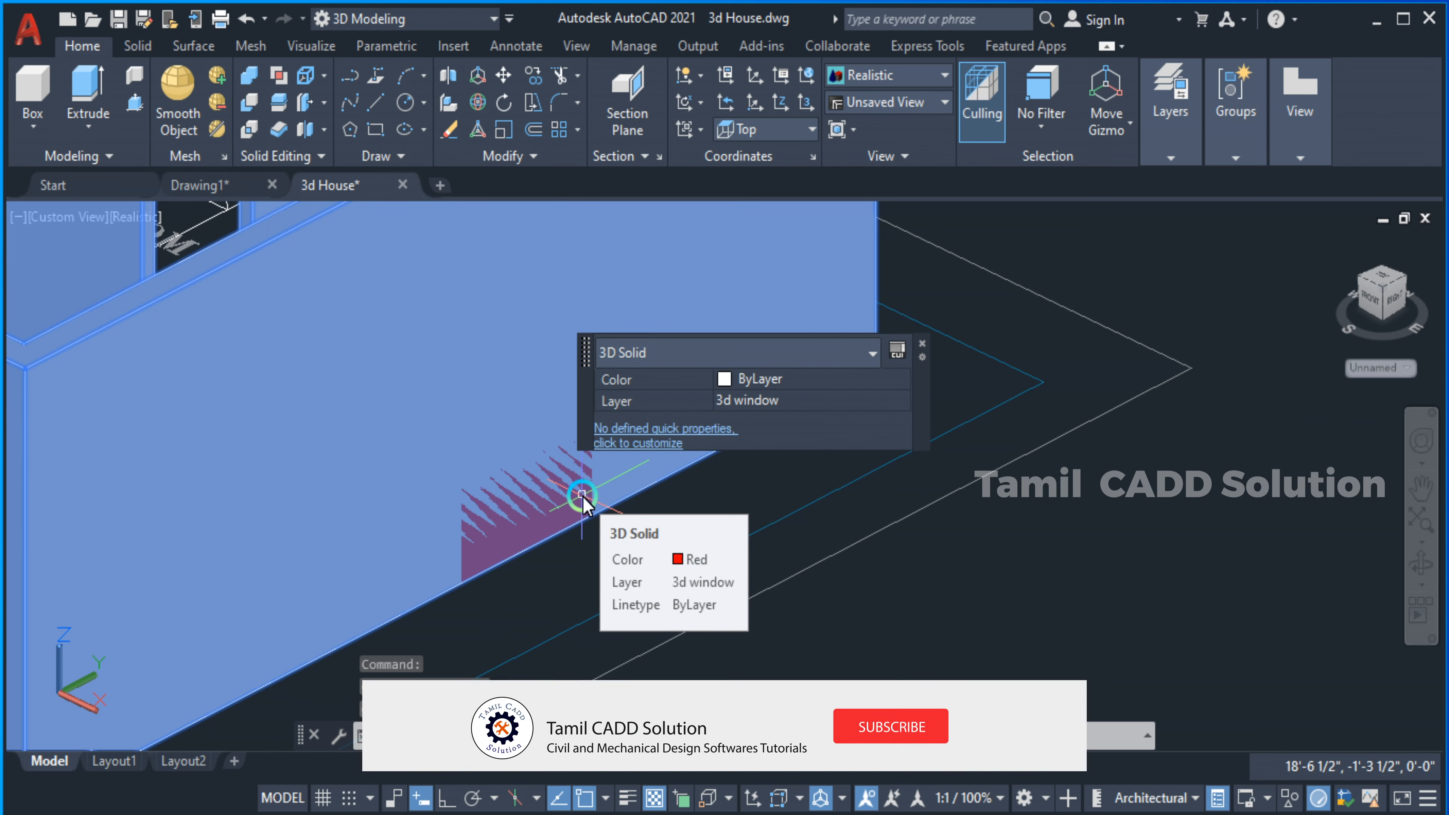
key("Escape")
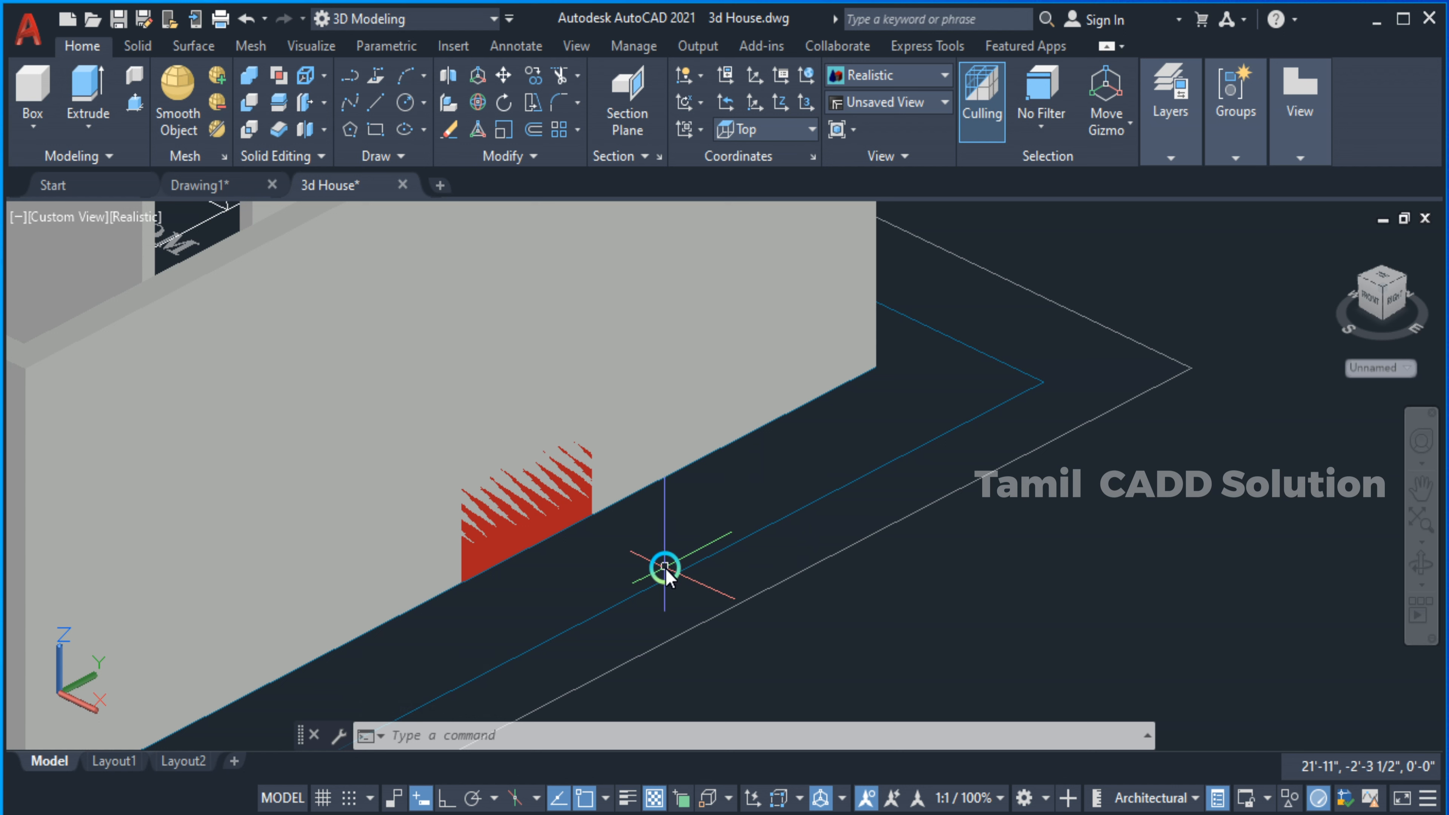
Turn off Quick Properties and test it by selecting and deselecting the wall solid.
key("ctrl+shift+p")
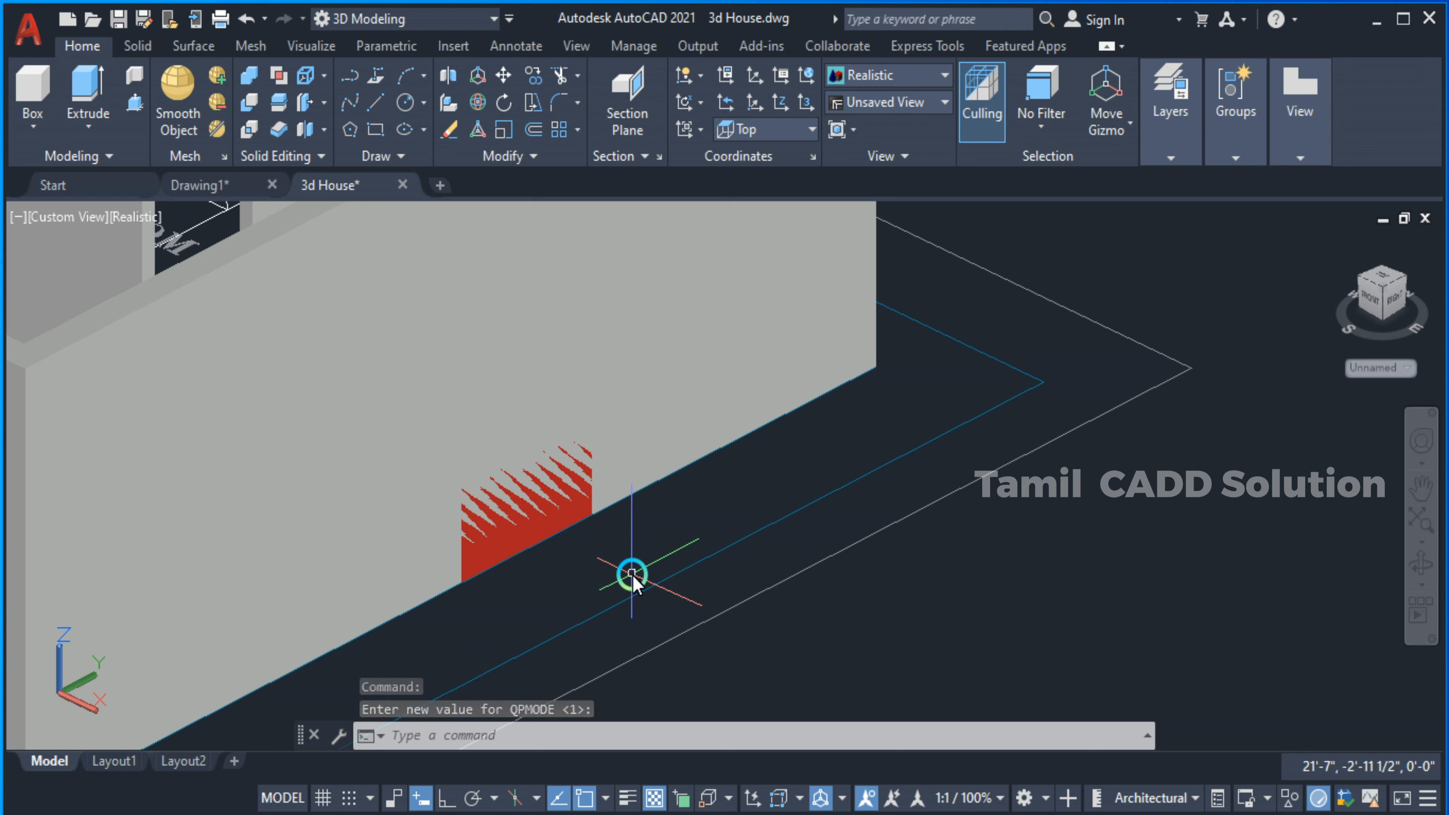
left_click(575, 355)
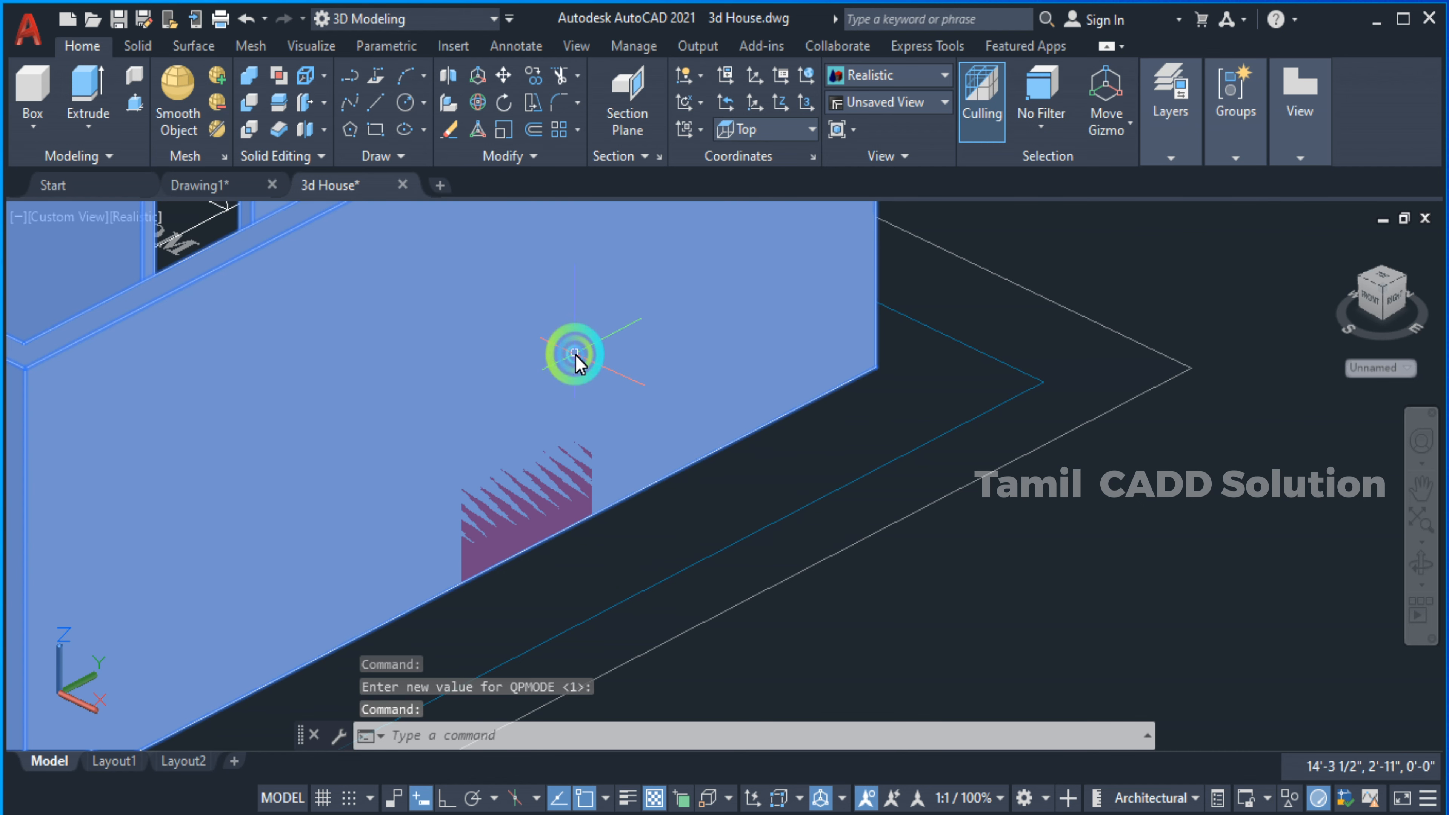
mouse_move(597, 357)
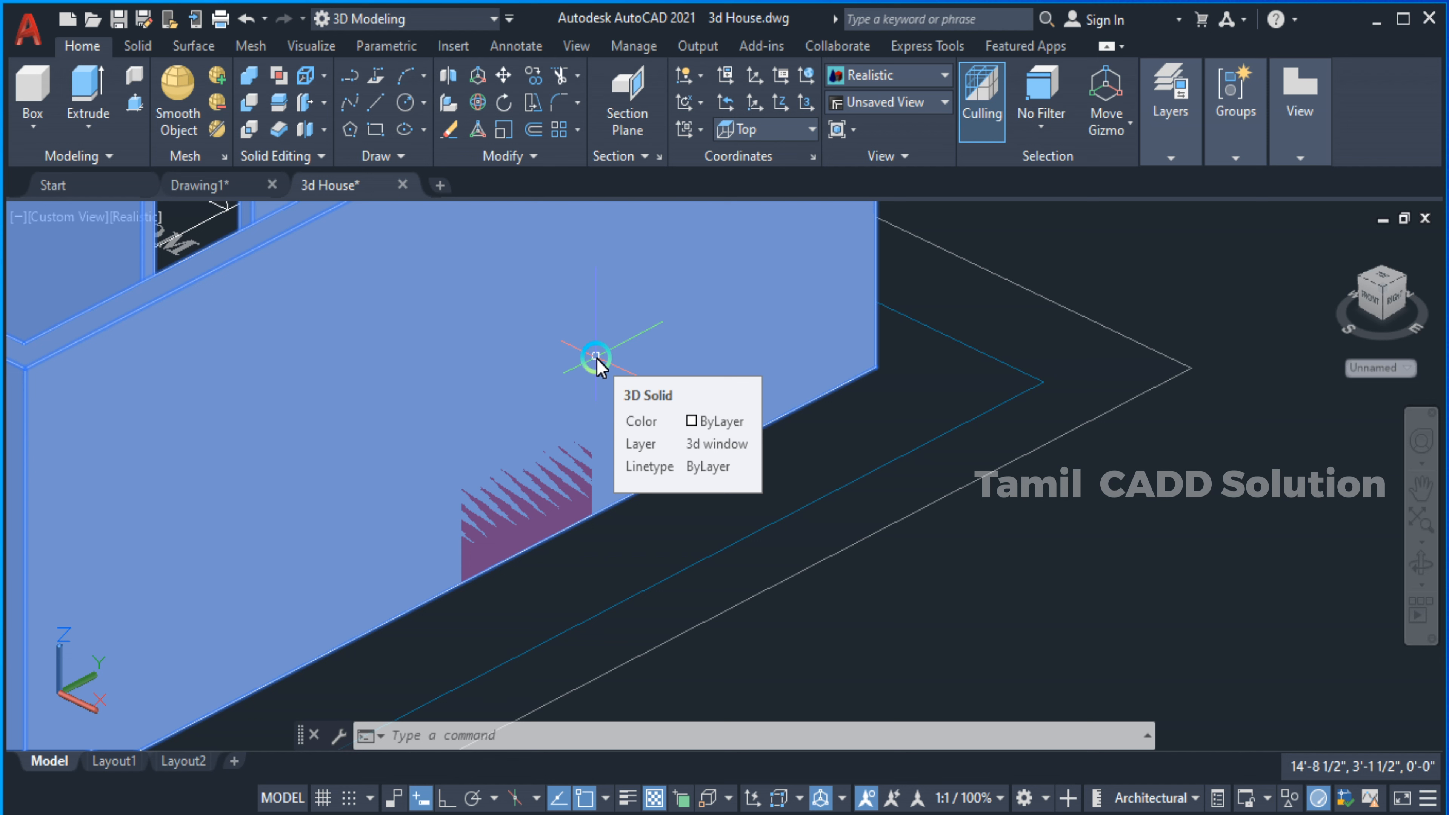
key("Escape")
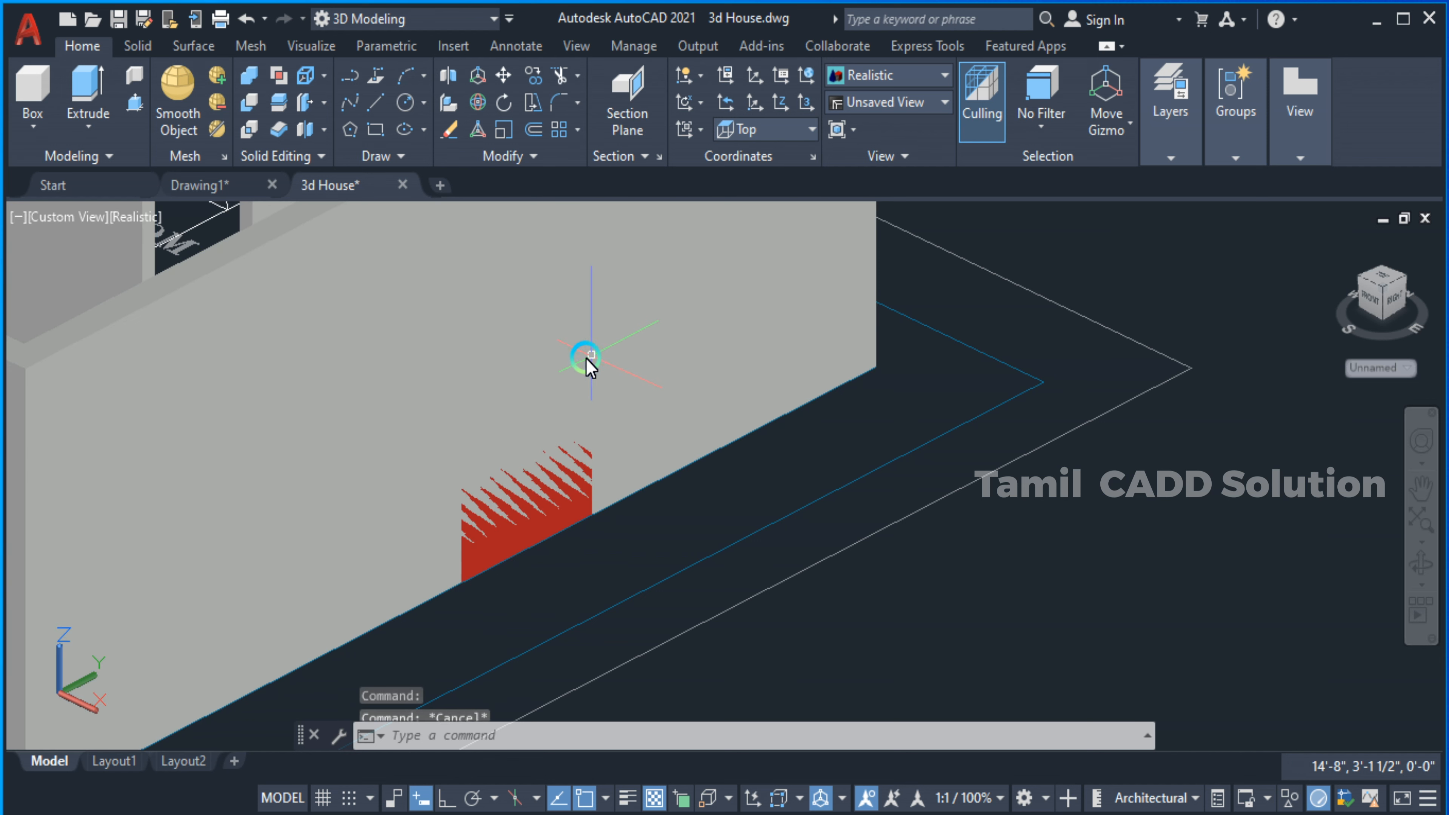
Turn Quick Properties back on and set the wall solid's colour to Magenta.
key("ctrl+shift+p")
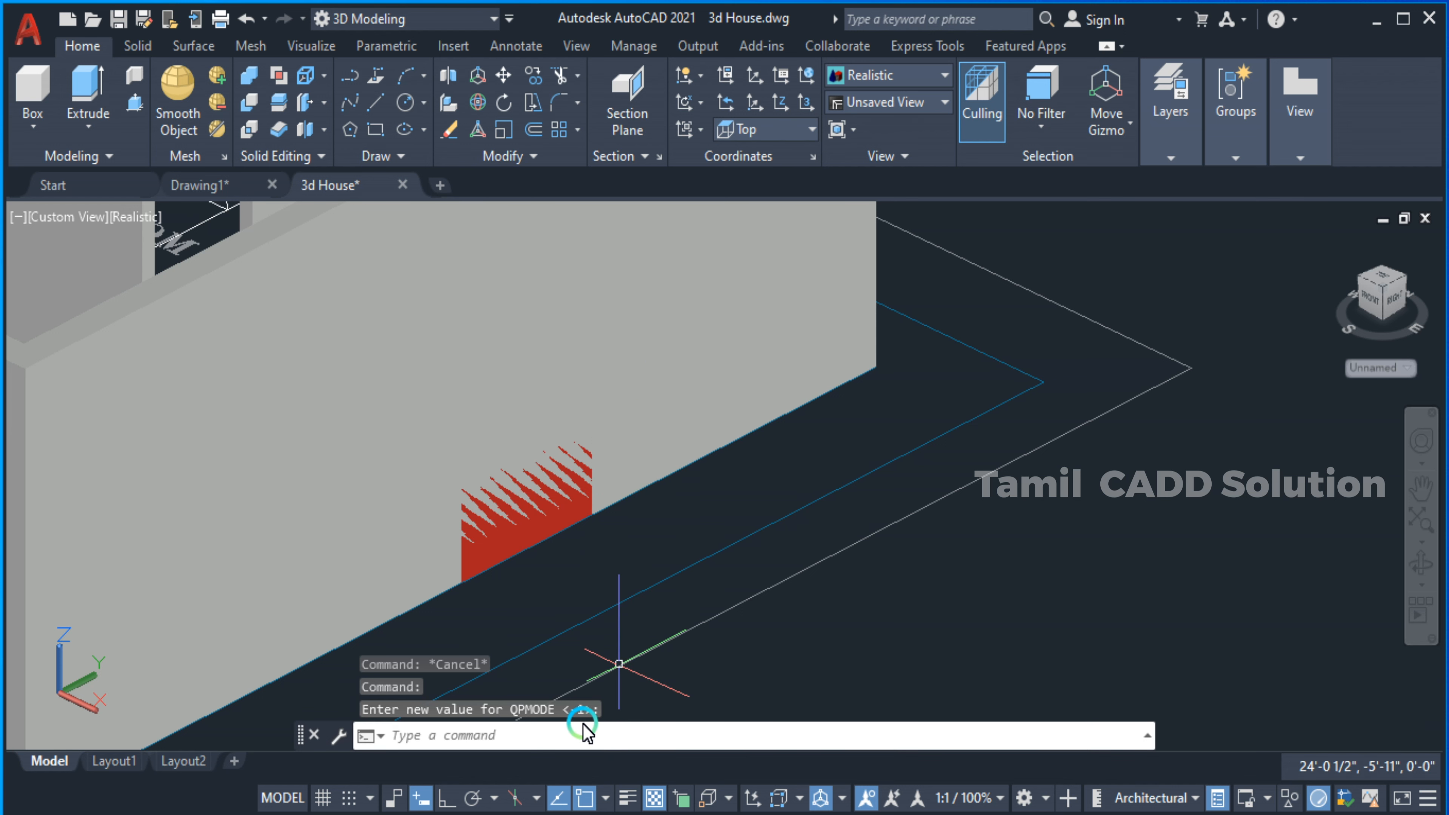
left_click(557, 382)
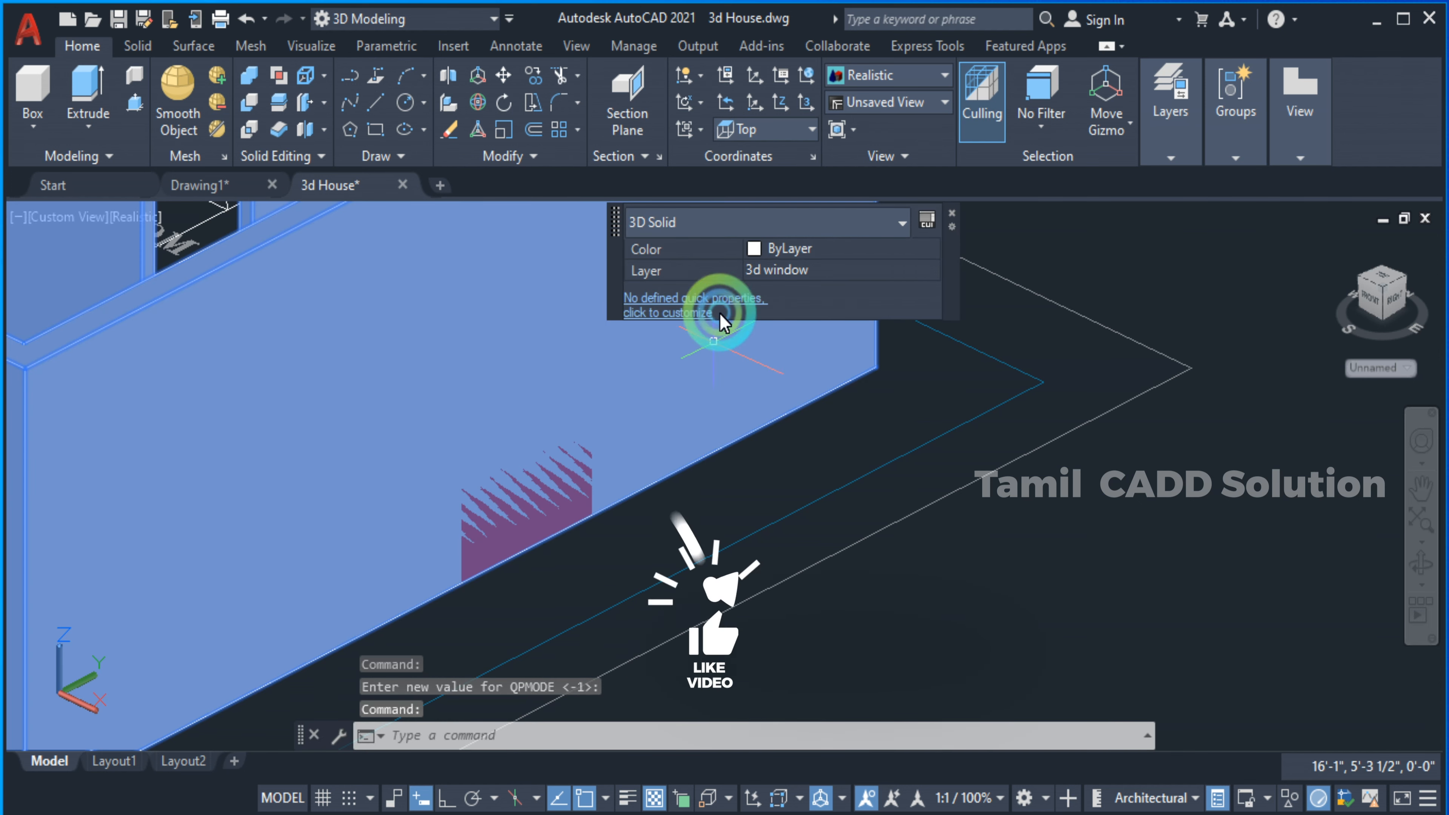
left_click(806, 252)
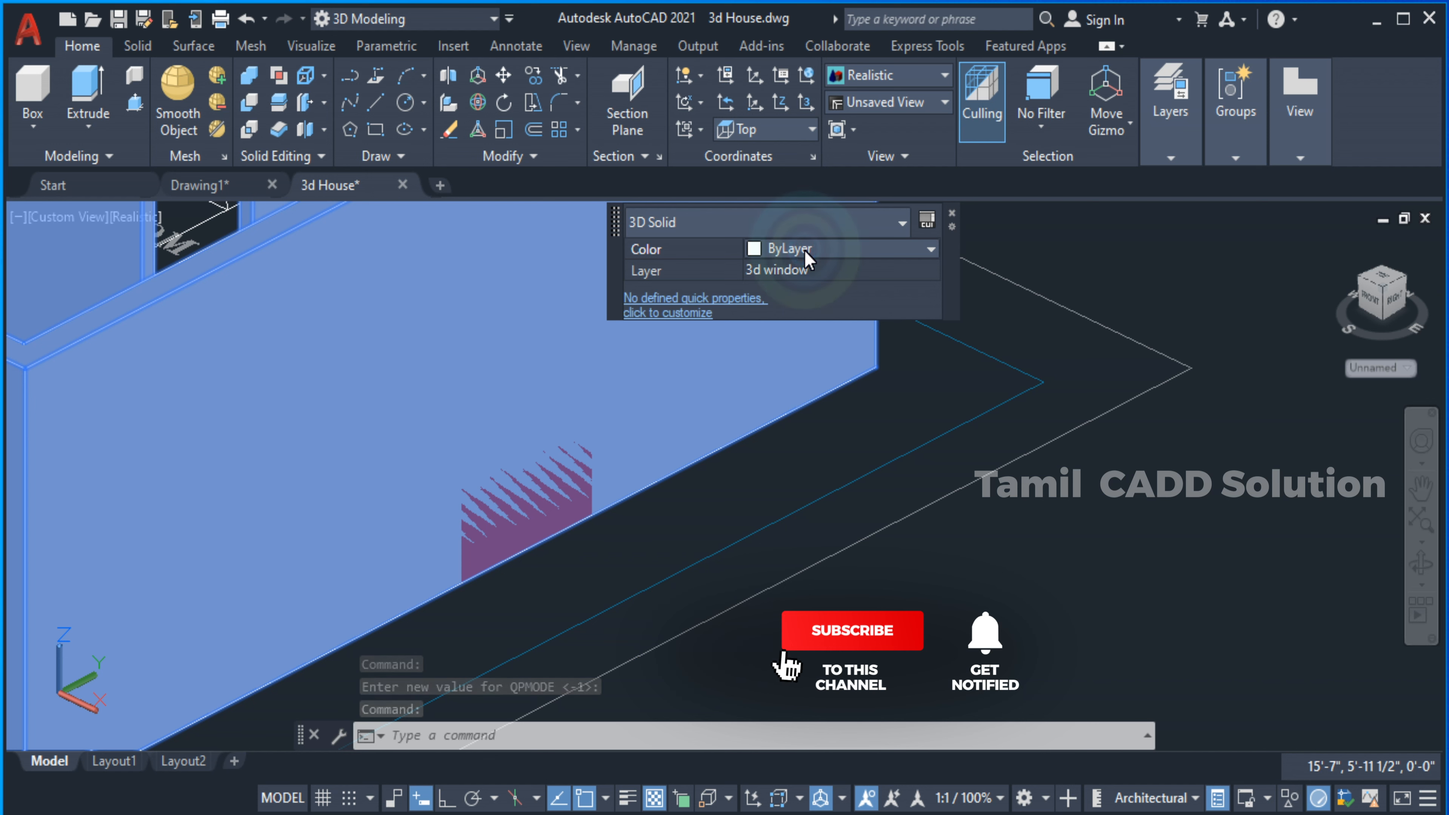
left_click(806, 248)
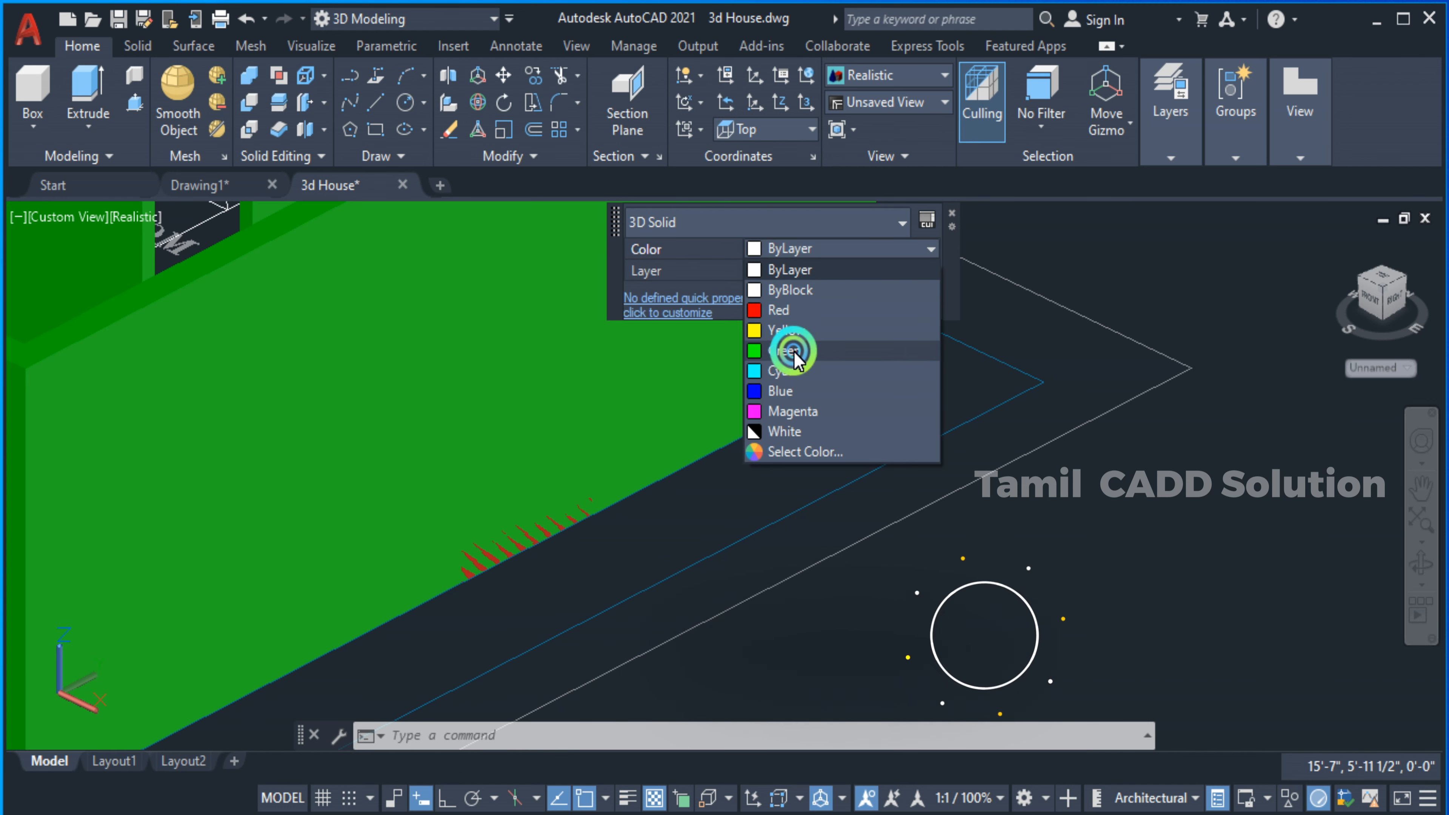
left_click(792, 411)
scroll(705, 489, "down", 5)
key("Escape")
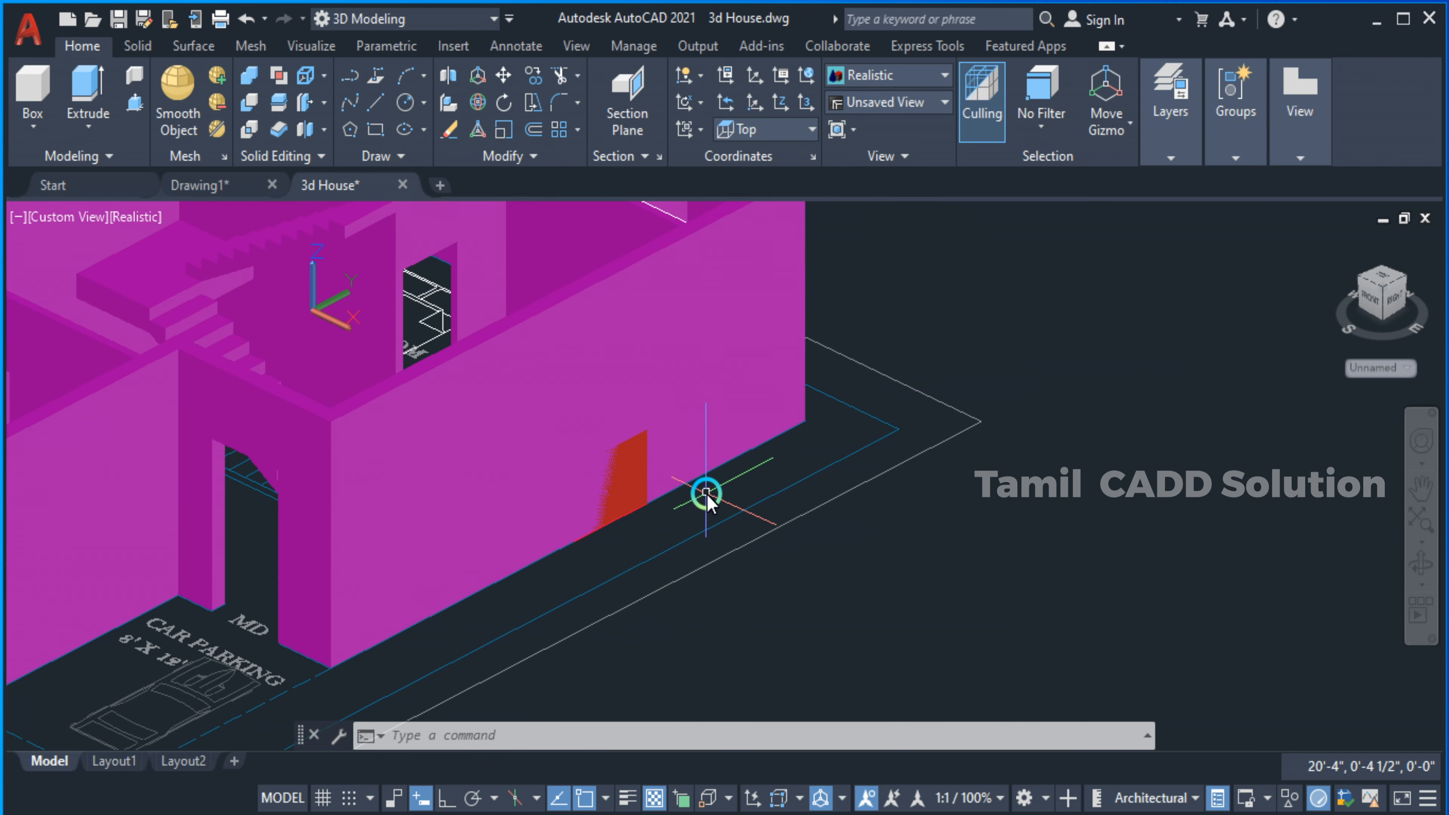
Set the wall solid's colour to ByLayer and clear the selection.
left_click(743, 519)
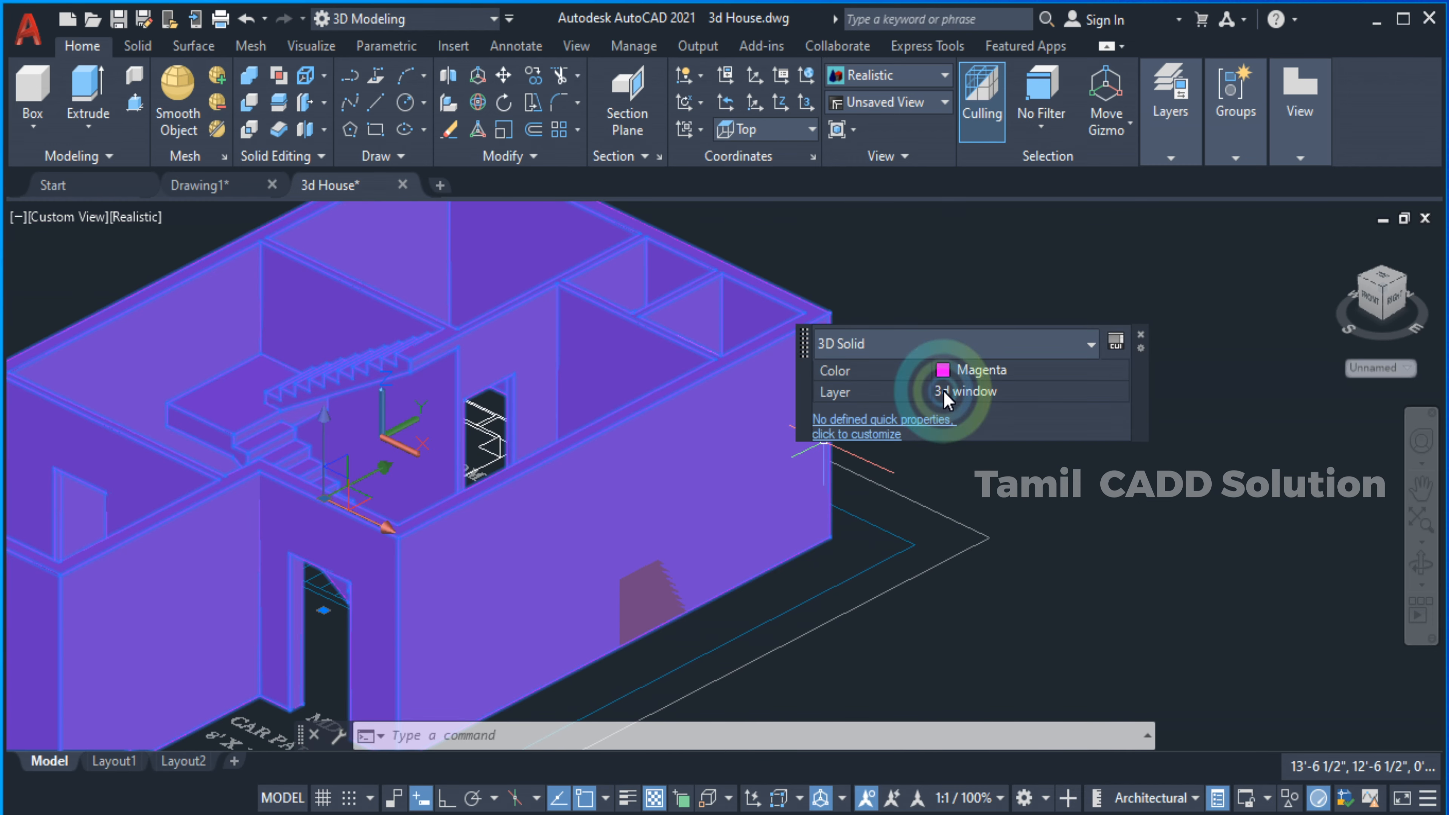
left_click(960, 370)
left_click(966, 391)
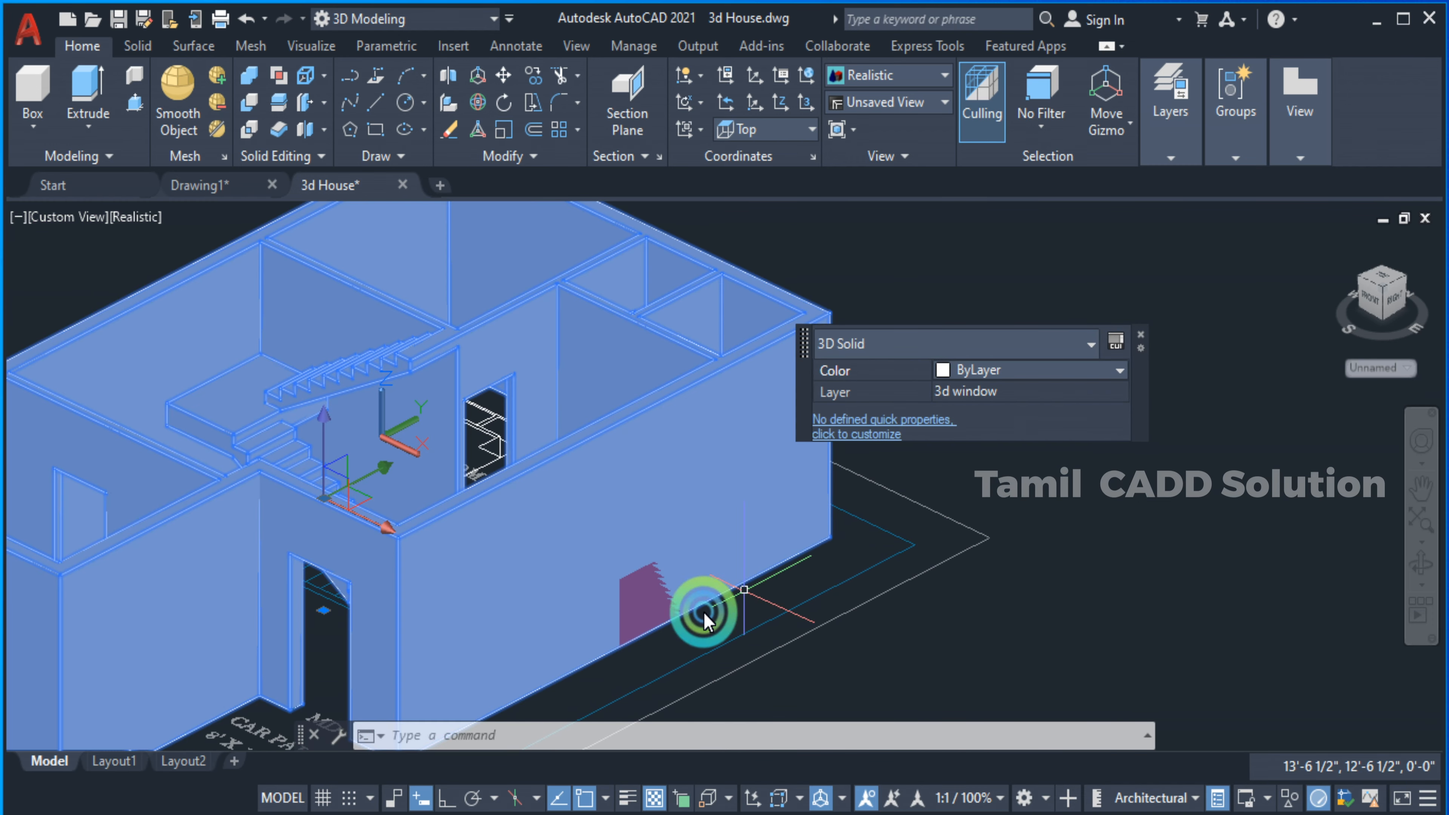
scroll(670, 604, "up", 6)
key("Escape")
scroll(777, 511, "down", 5)
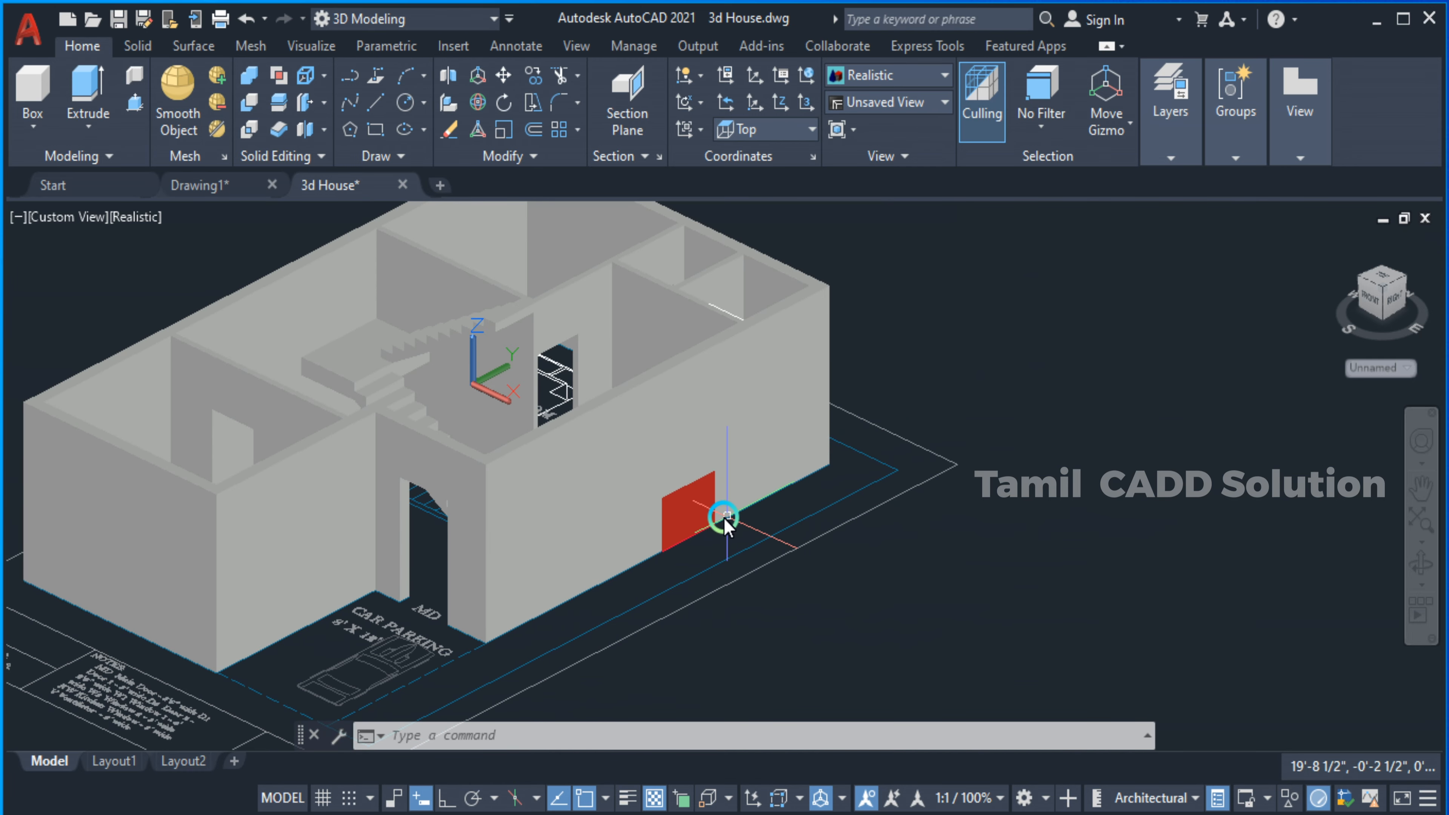
Select the red window solid from the overlapping solids at the hall's outer wall.
scroll(721, 518, "up", 3)
scroll(662, 508, "up", 2)
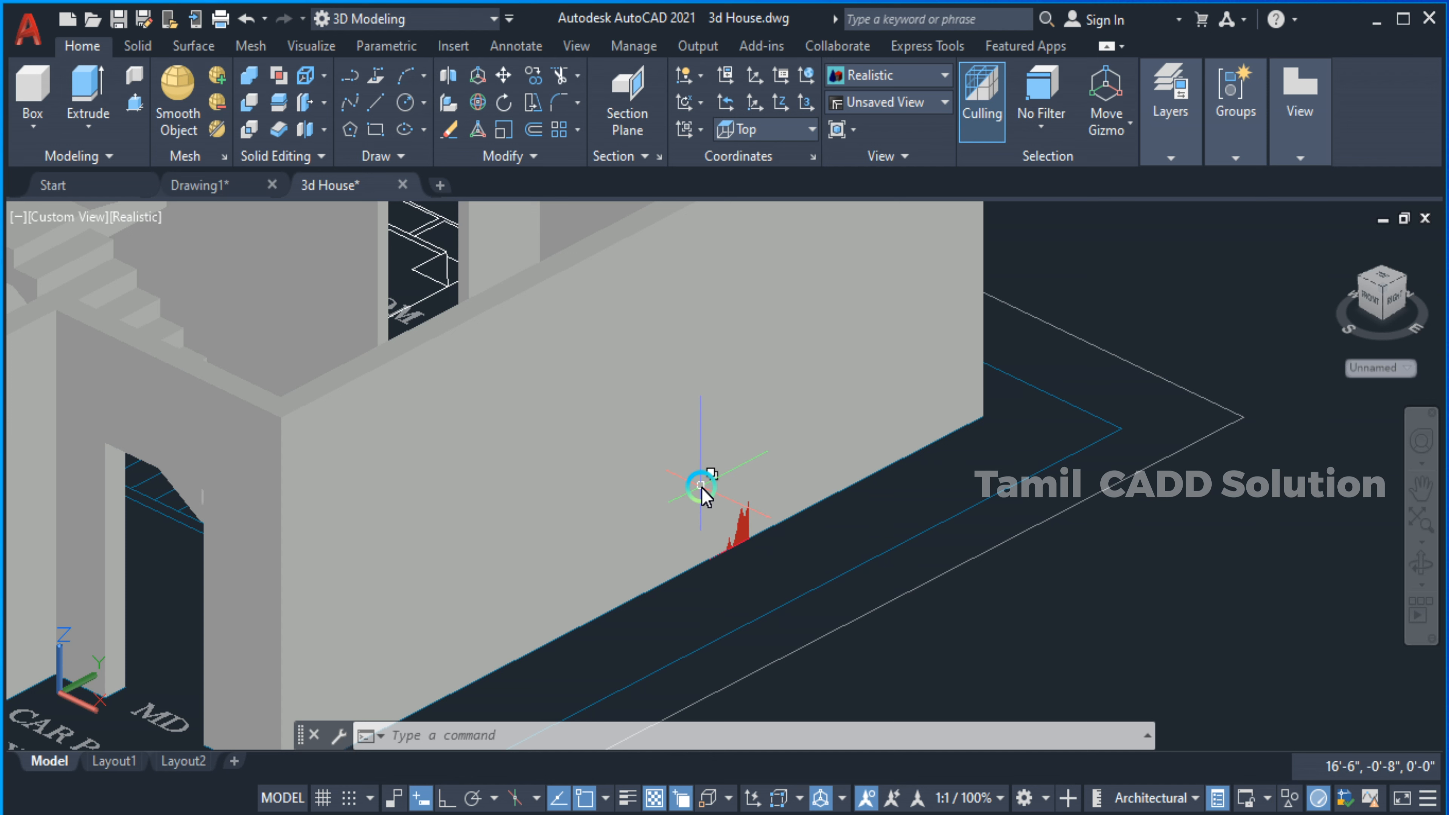
left_click(733, 524)
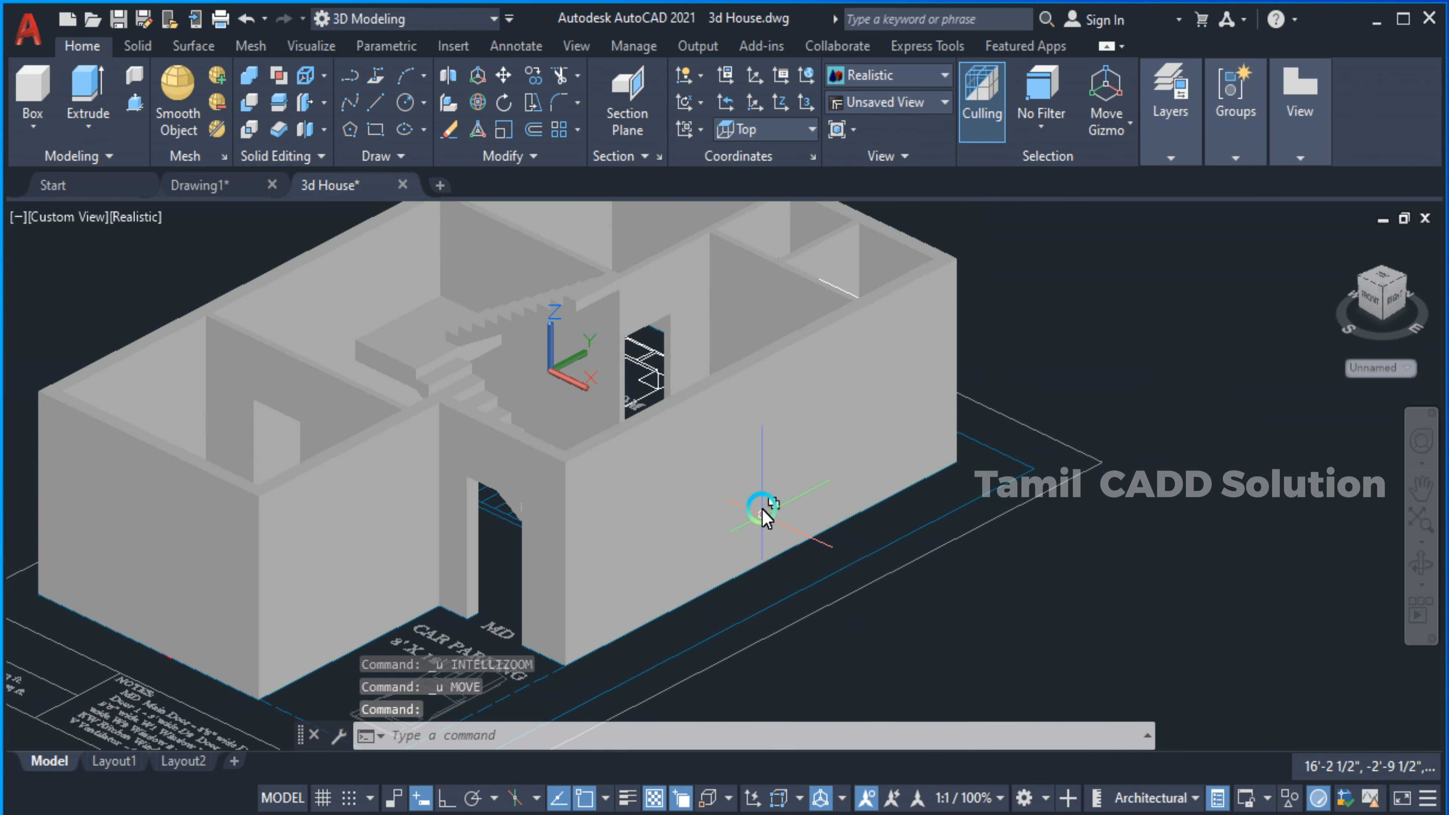
left_click(791, 518)
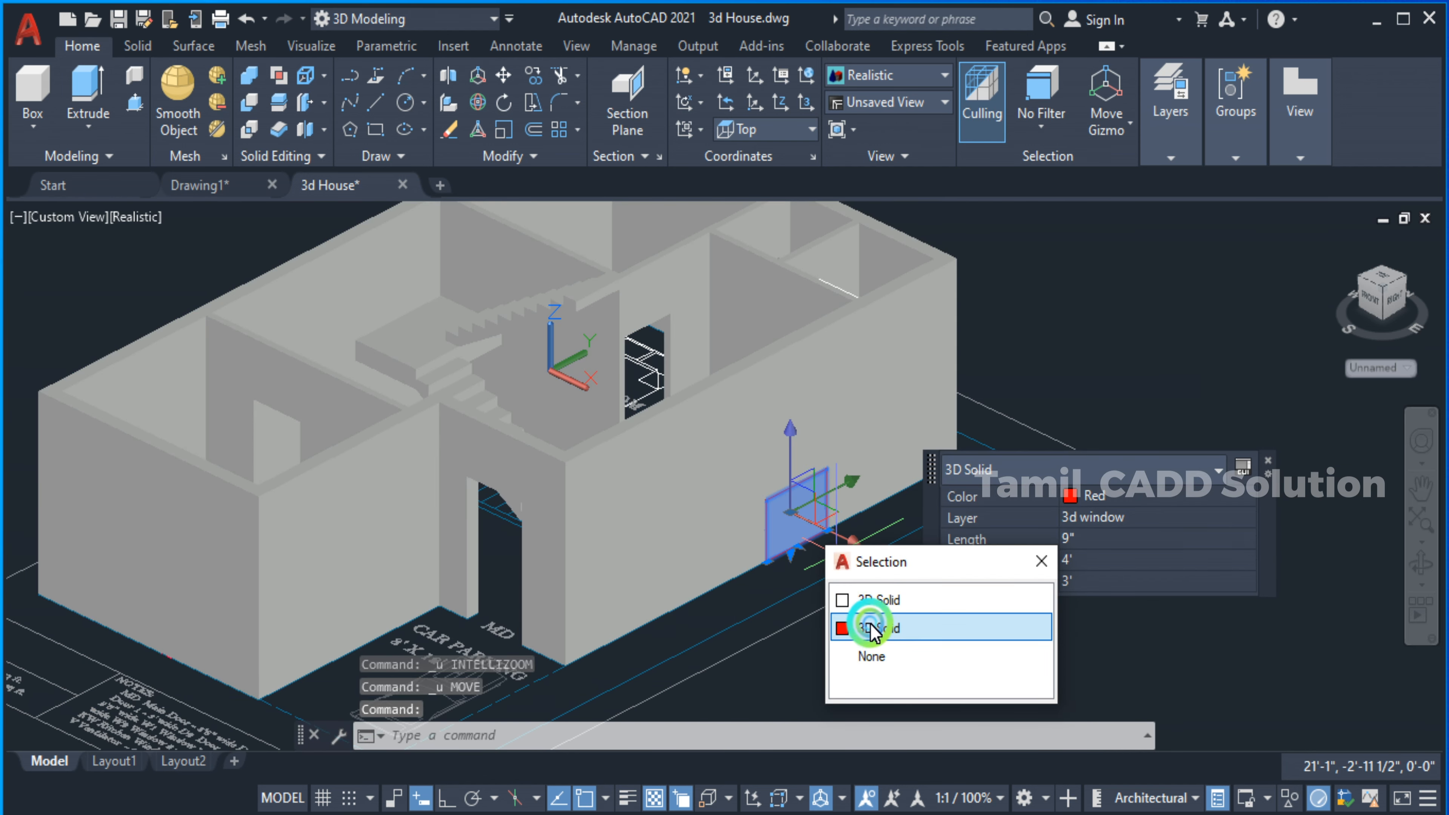
left_click(872, 629)
middle_click_drag(833, 546, 662, 600)
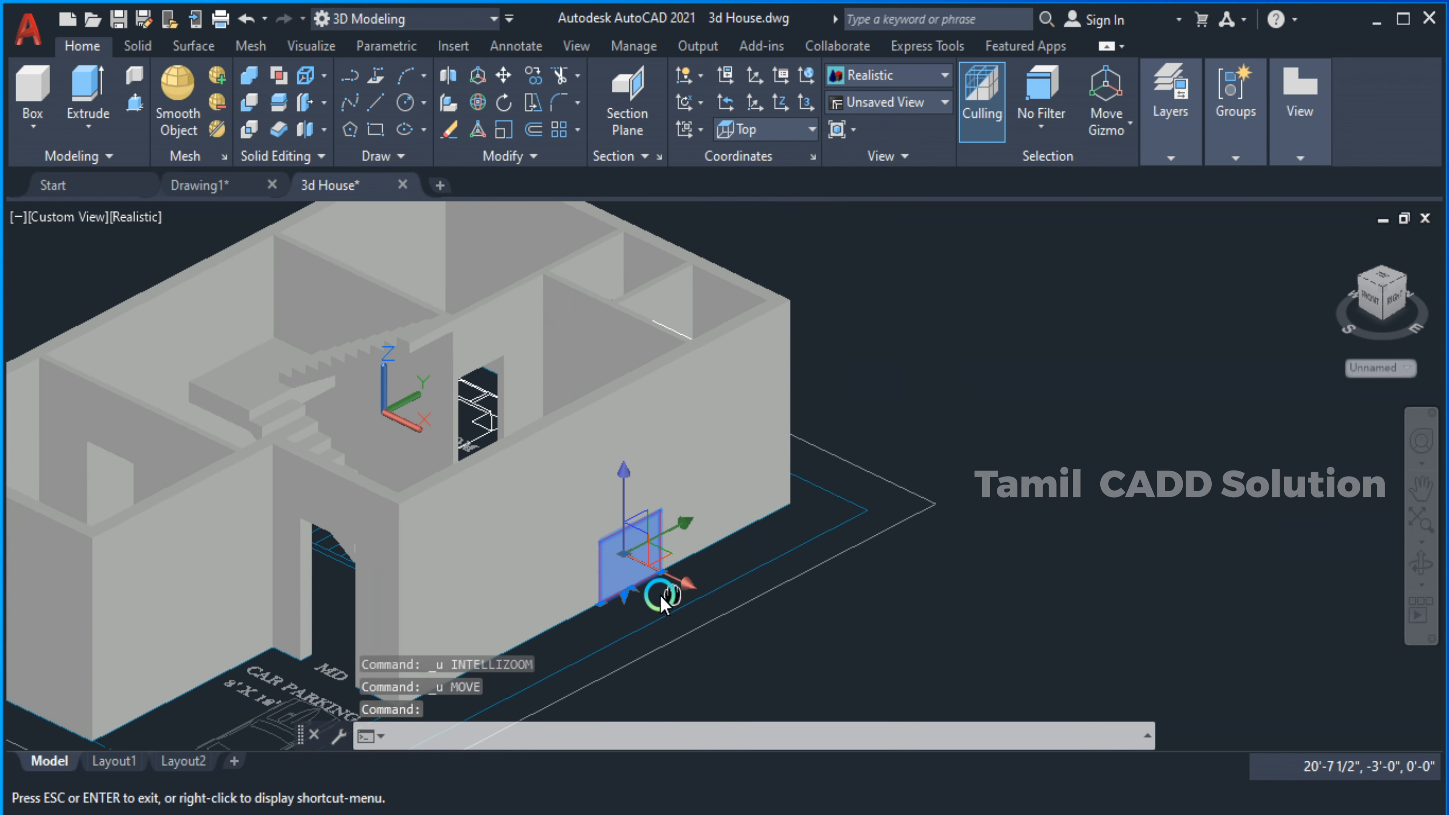
scroll(740, 507, "up", 2)
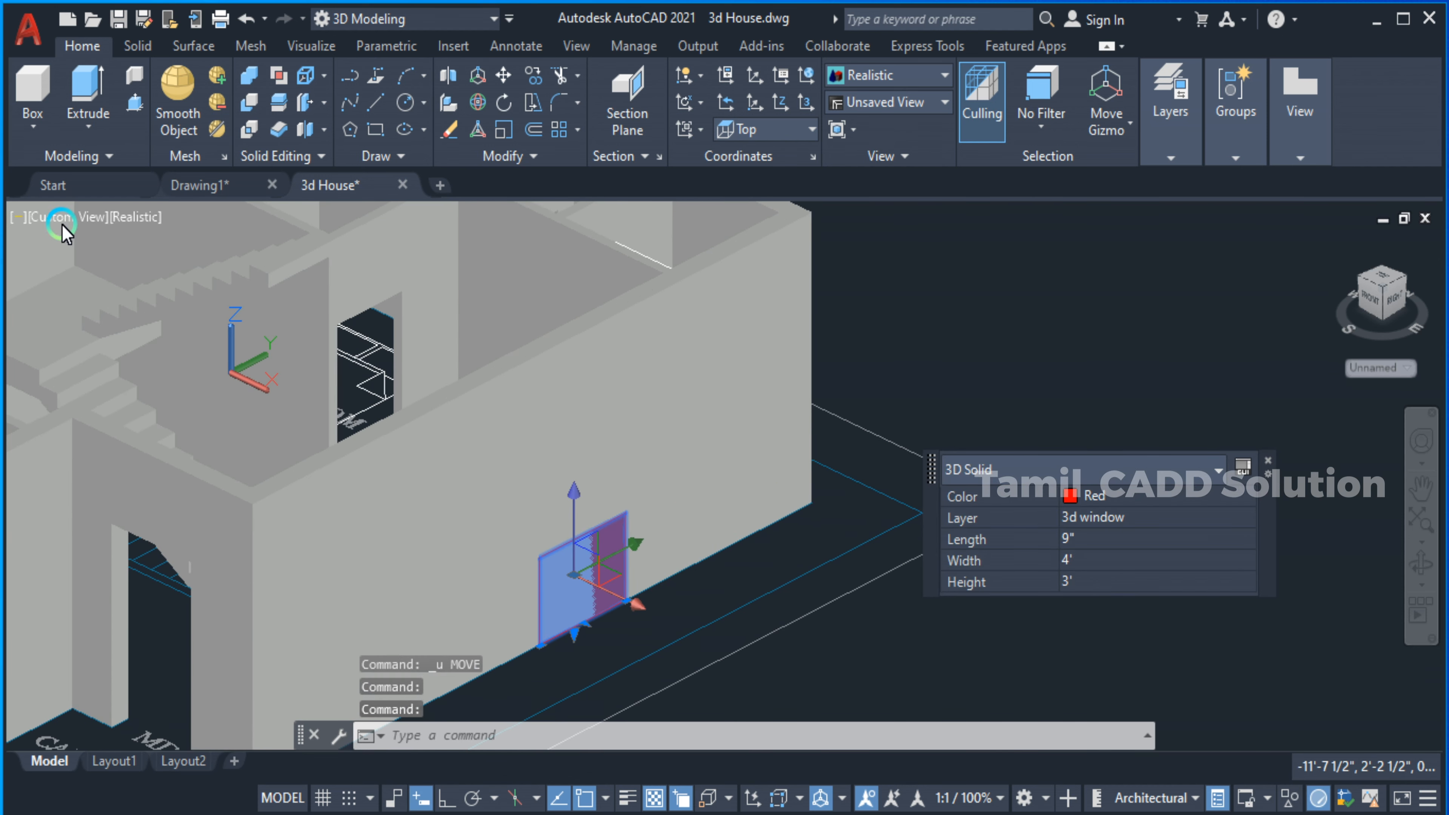
Change the visual style to 2D Wireframe so the window solid in the hall wall can be picked directly.
left_click(117, 216)
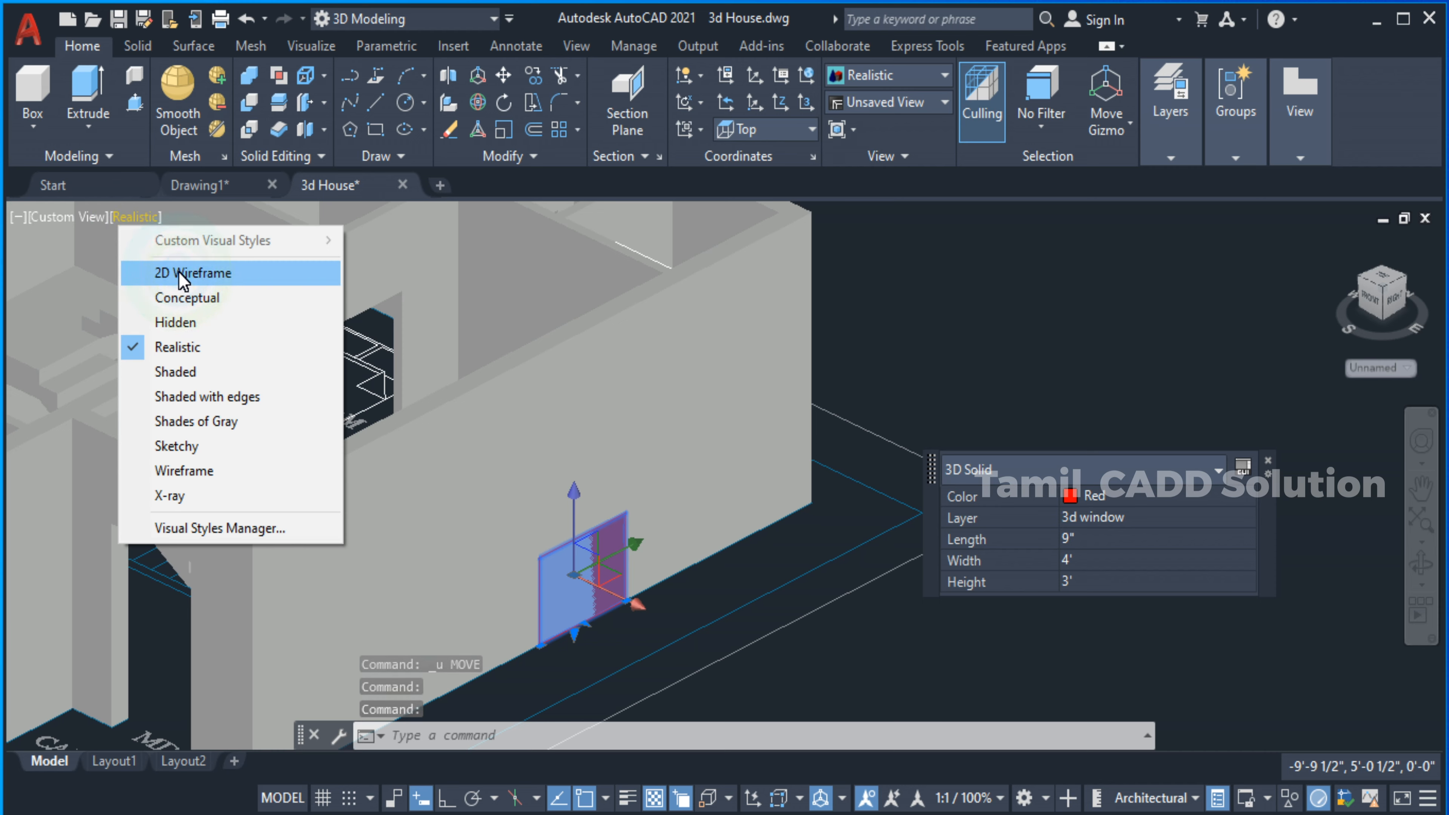
left_click(166, 274)
middle_click_drag(716, 495, 859, 233)
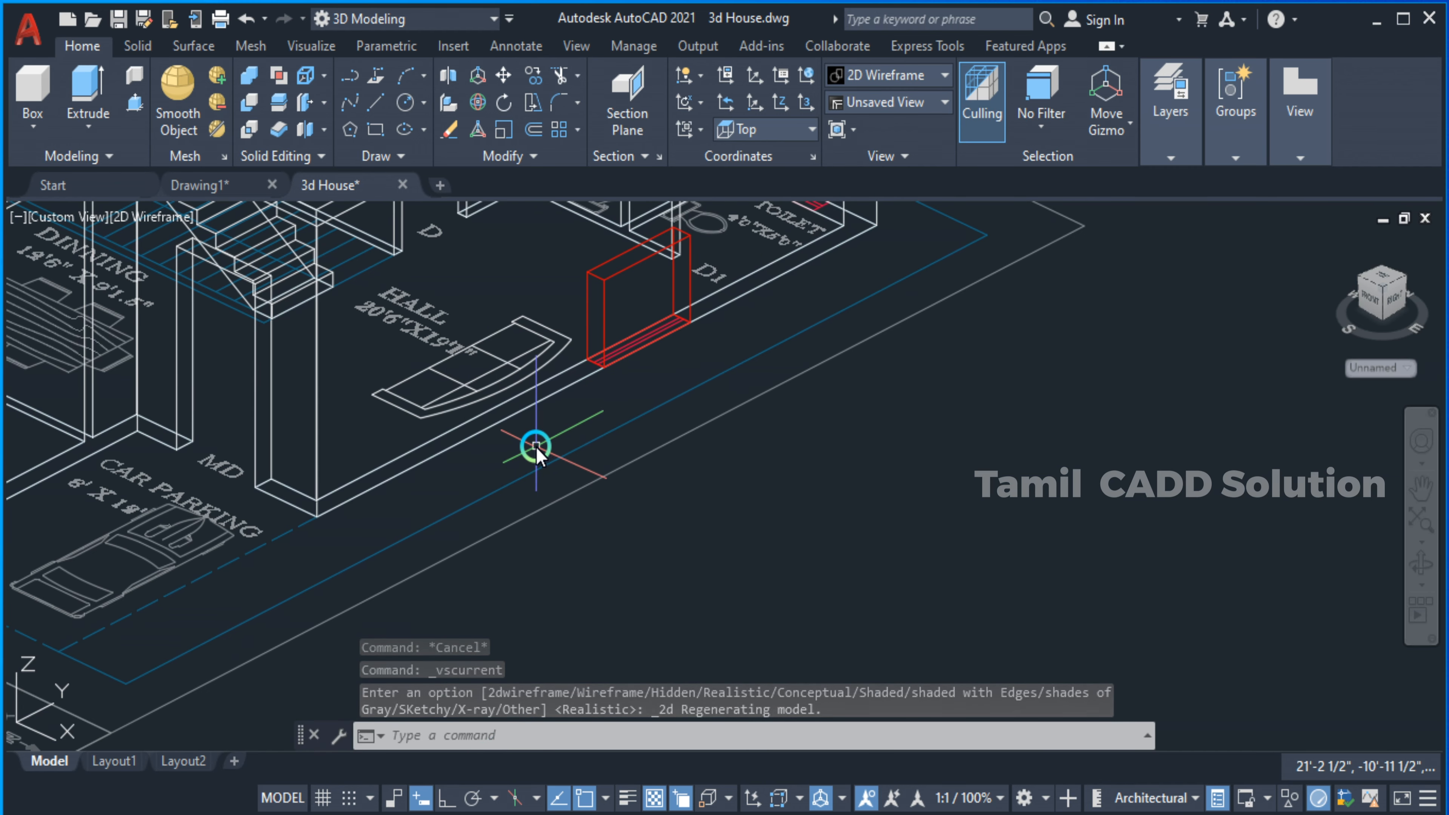
middle_click_drag(377, 487, 366, 595)
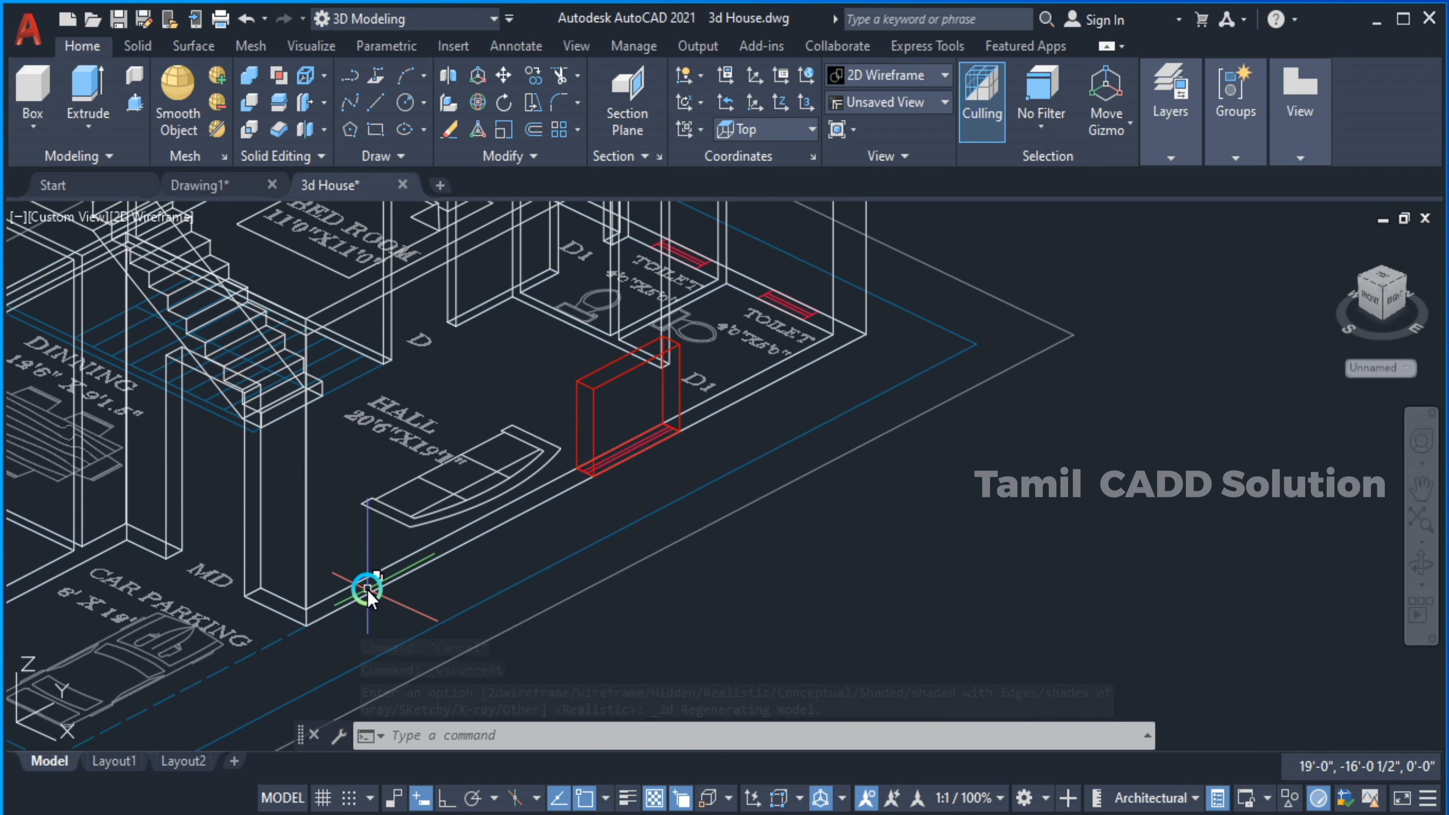
Move the red window solid 3' straight up along Z with Ortho on, using the outer wall's bottom corner as base point.
type("m")
key("Return")
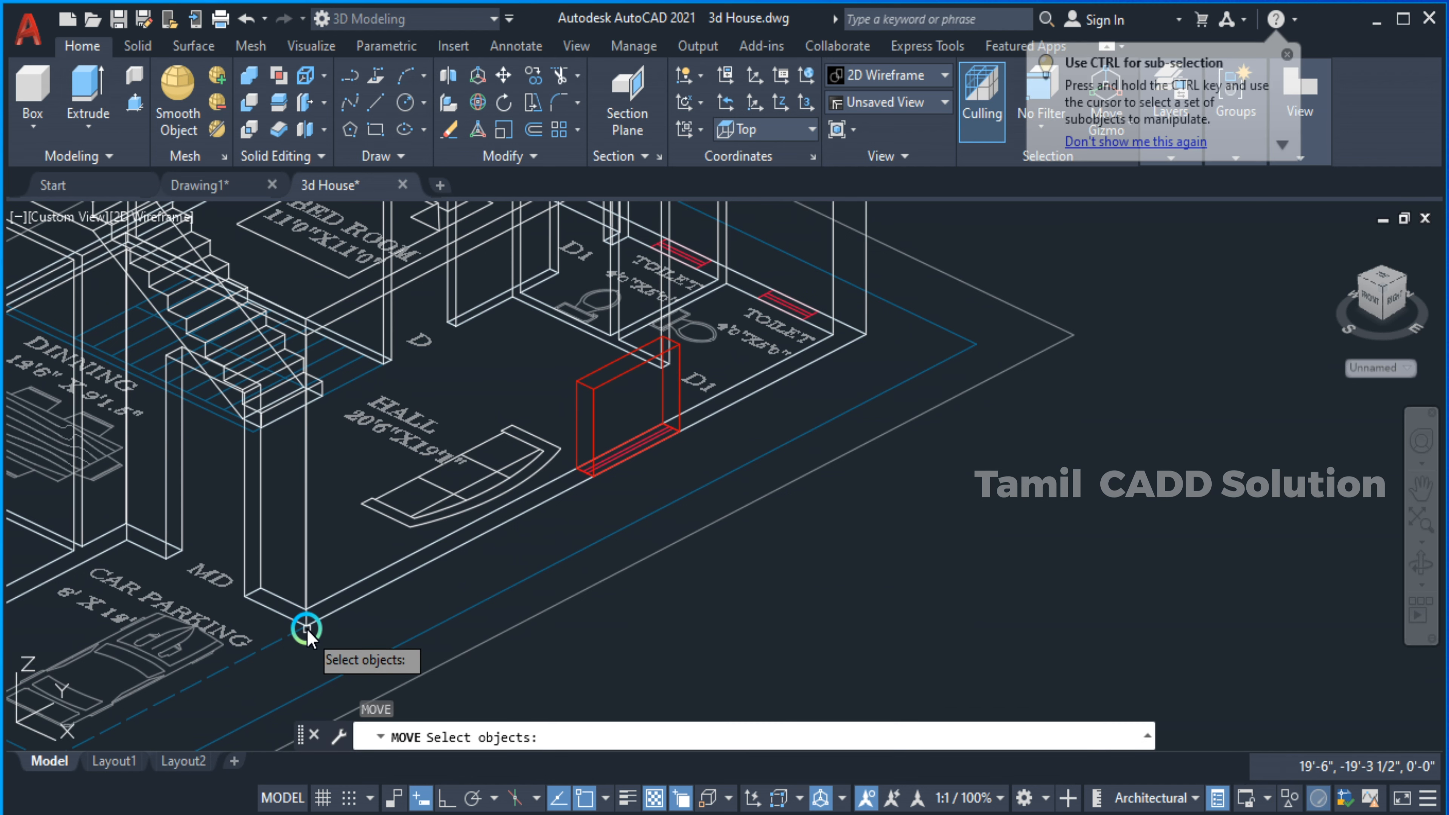
left_click(588, 408)
key("Return")
scroll(679, 445, "up", 4)
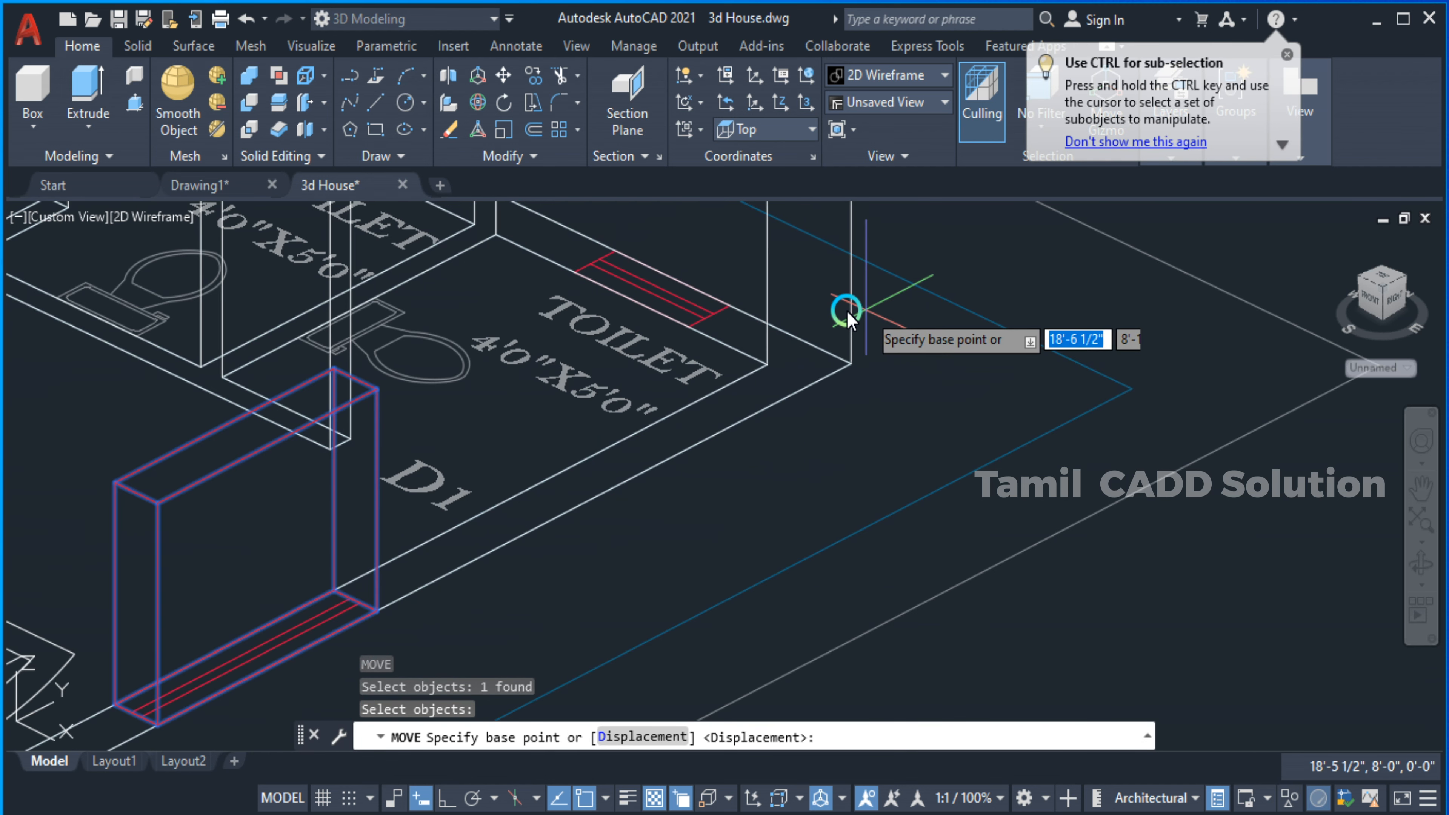
left_click(844, 358)
scroll(890, 291, "down", 2)
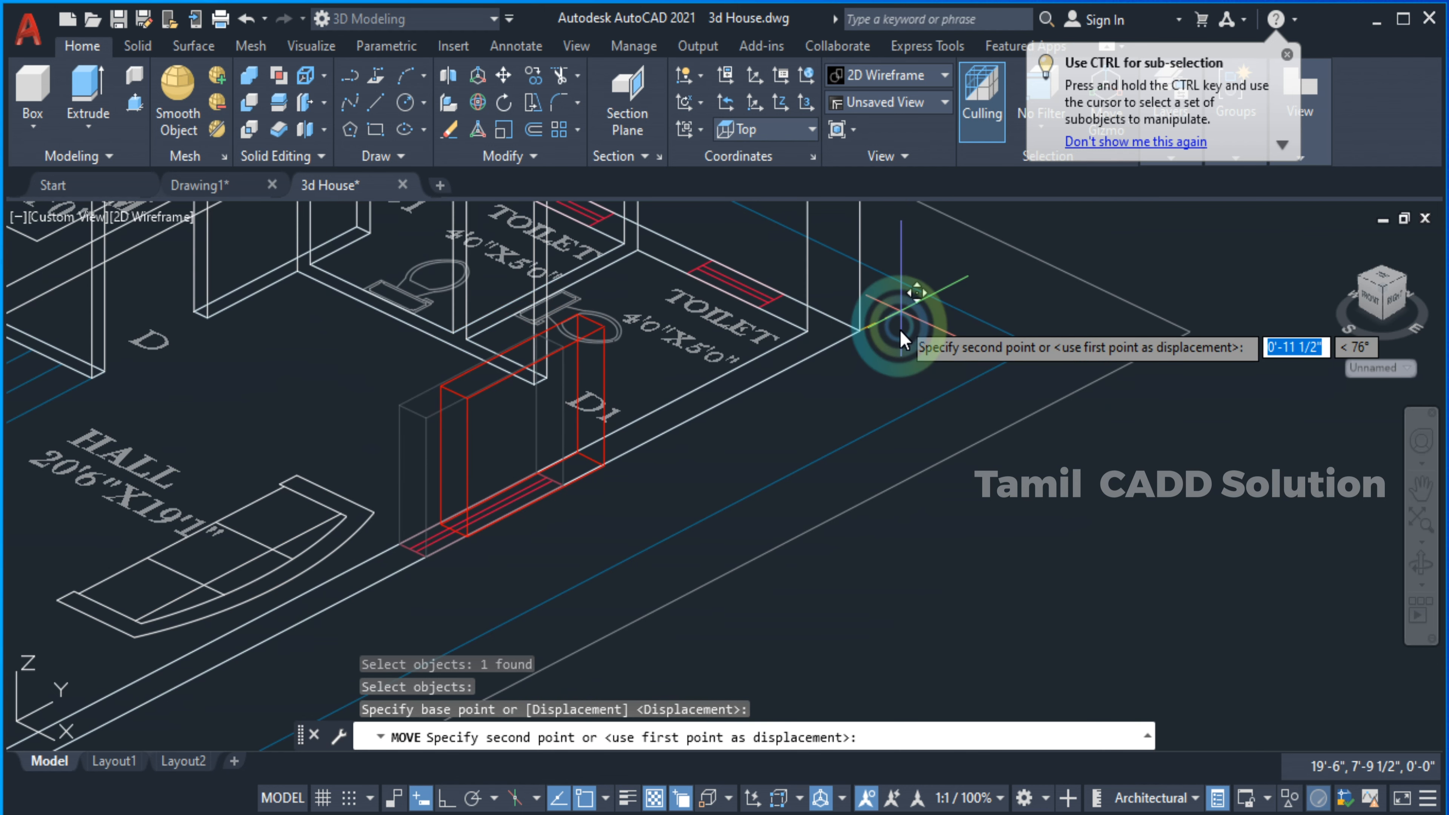
middle_click_drag(897, 349, 884, 552)
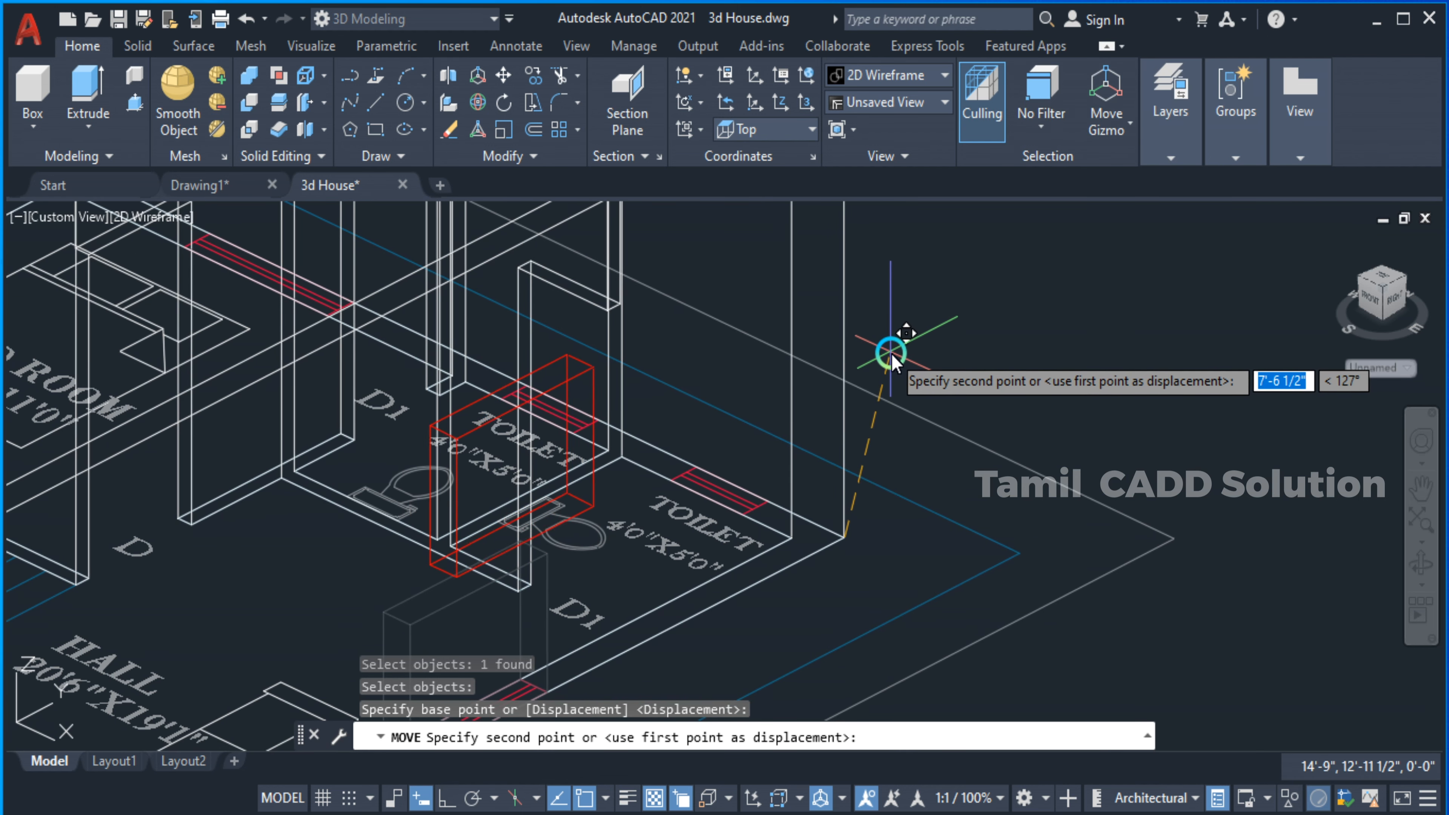
key("F8")
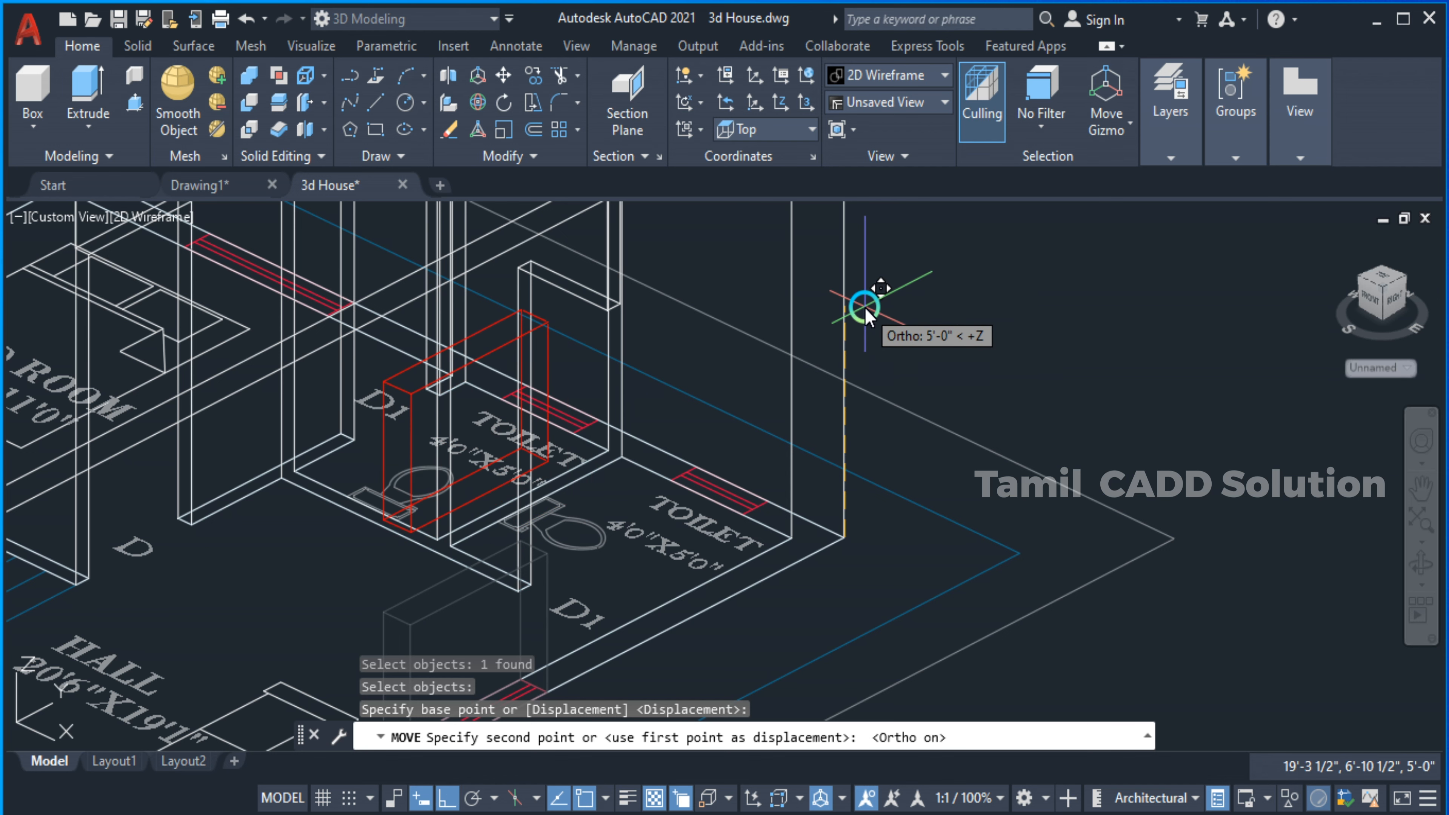
type("3'")
key("Return")
key("Escape")
Set the visual style to Realistic and check the raised window solid in the hall's outer wall.
middle_click_drag(617, 451, 617, 545, "shift")
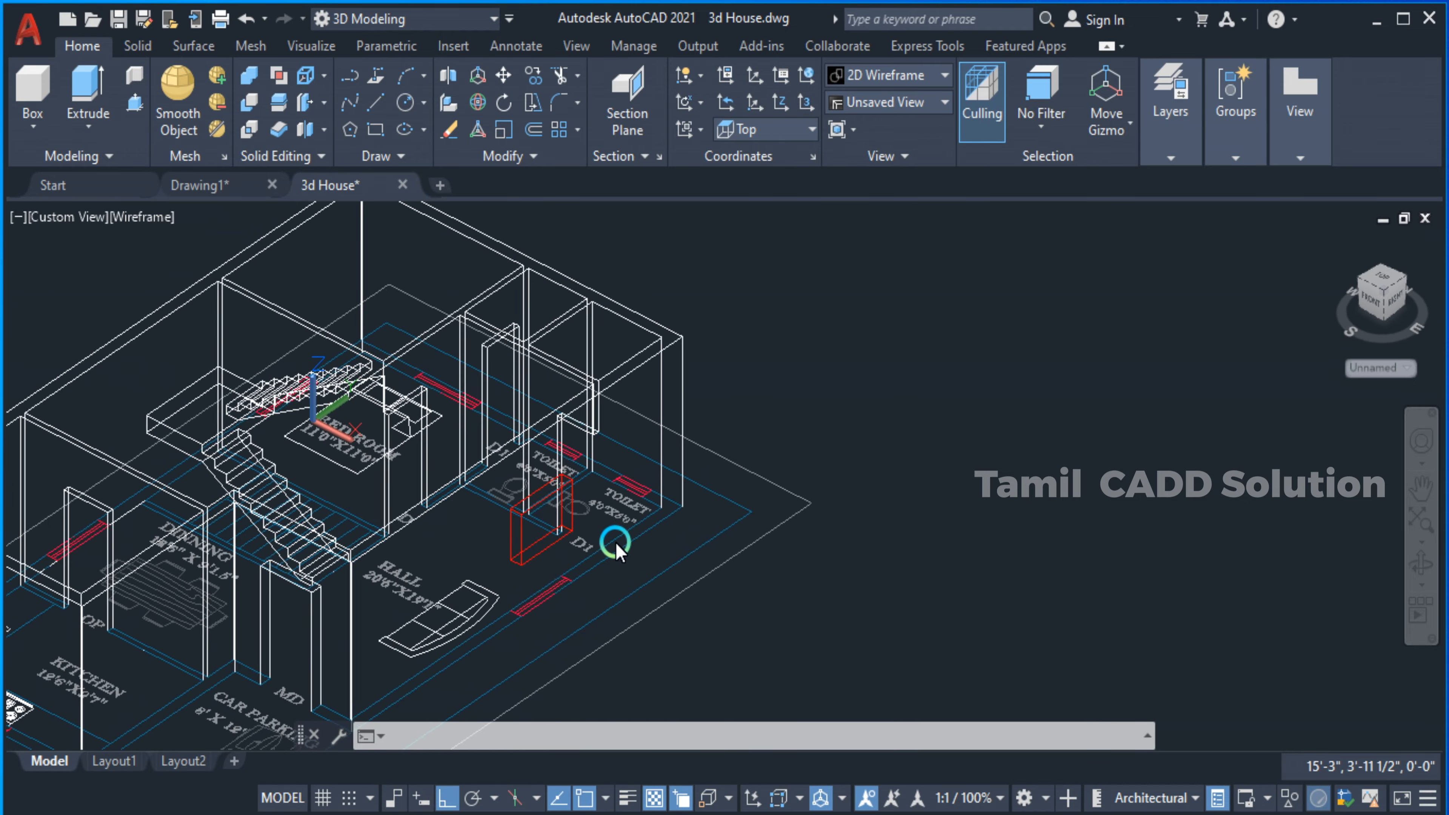
key("Escape")
left_click(128, 217)
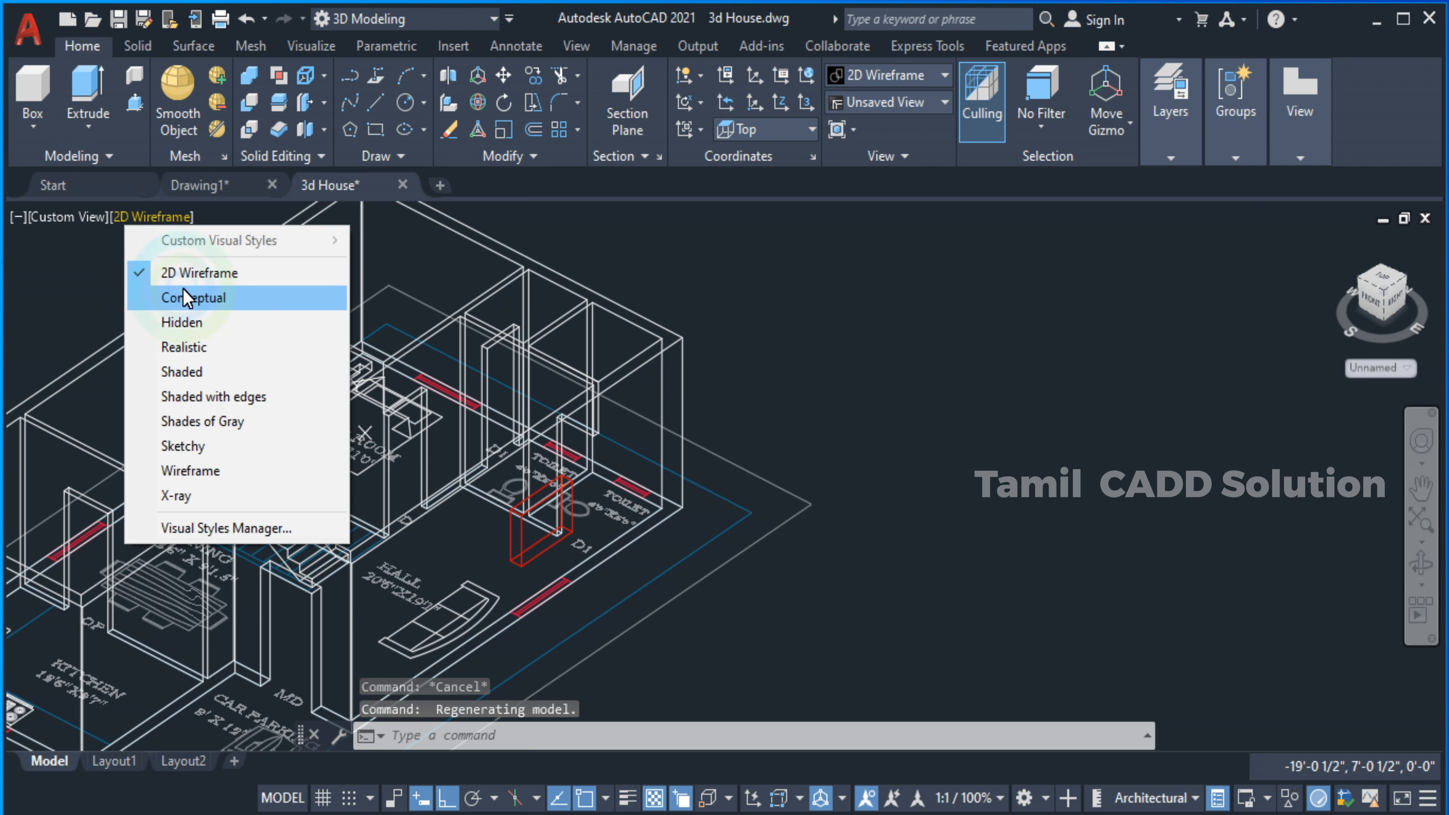
left_click(186, 347)
scroll(599, 537, "up", 4)
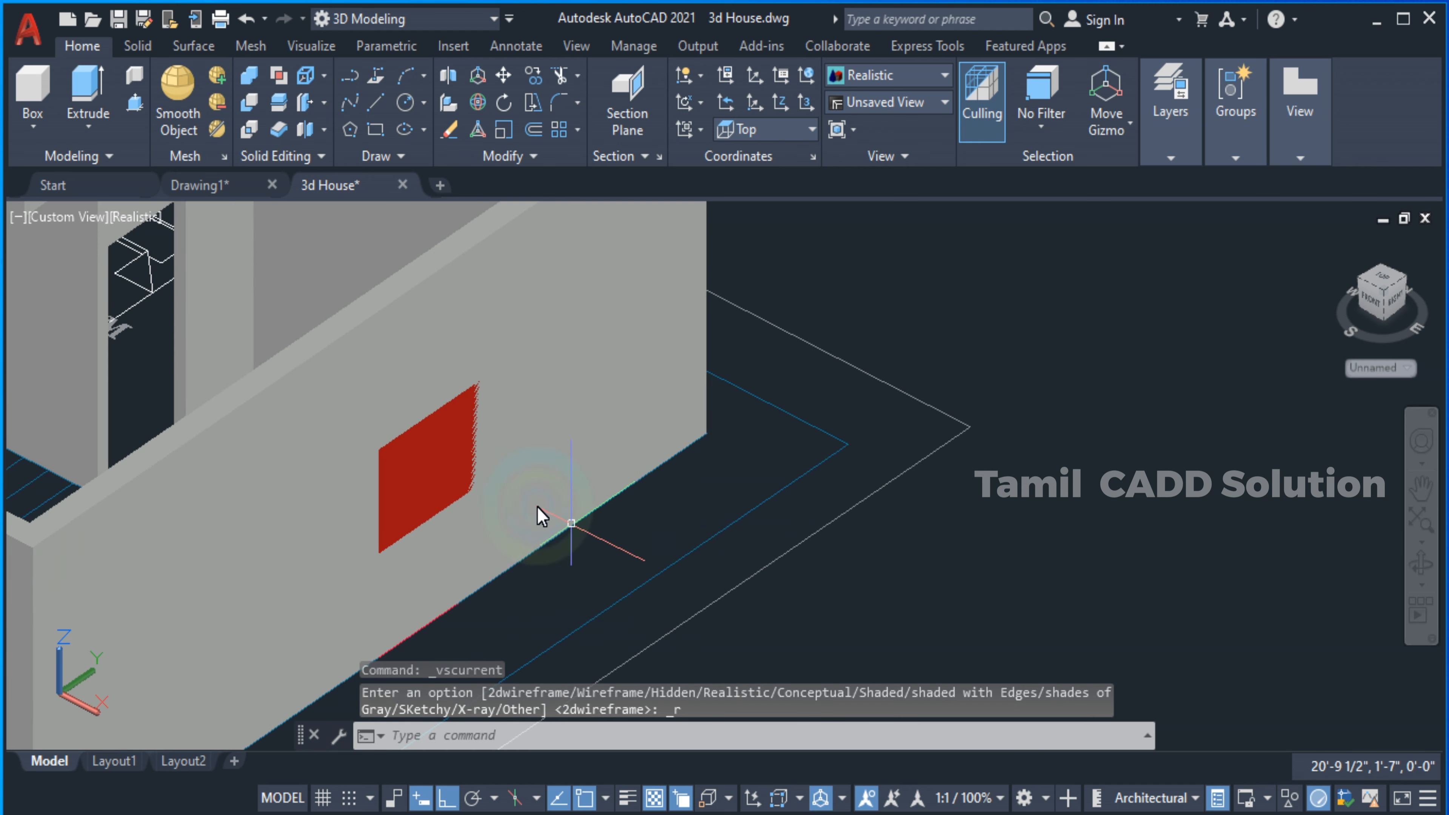
scroll(472, 410, "down", 3)
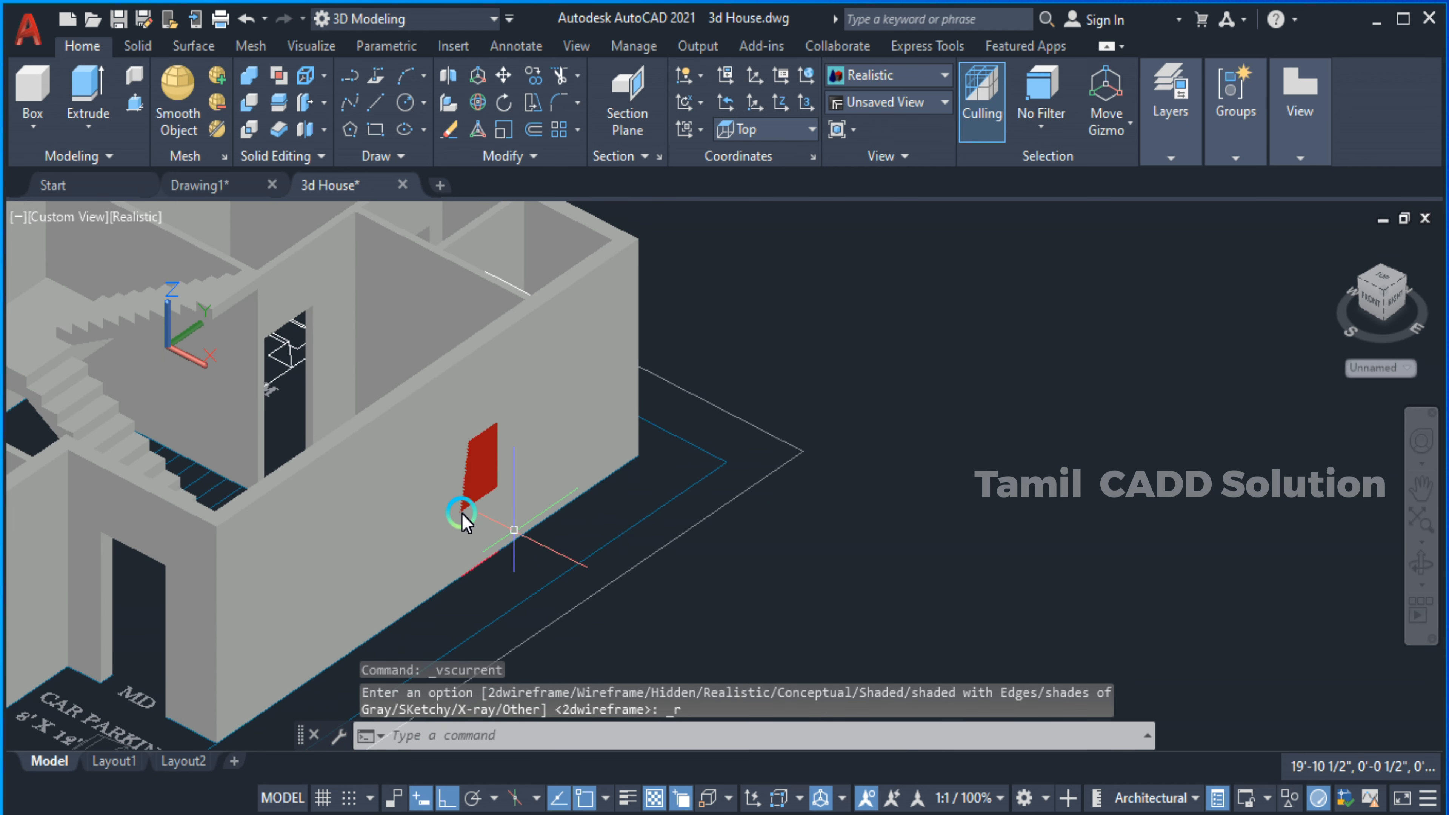
scroll(470, 493, "down", 3)
middle_click_drag(470, 494, 549, 468)
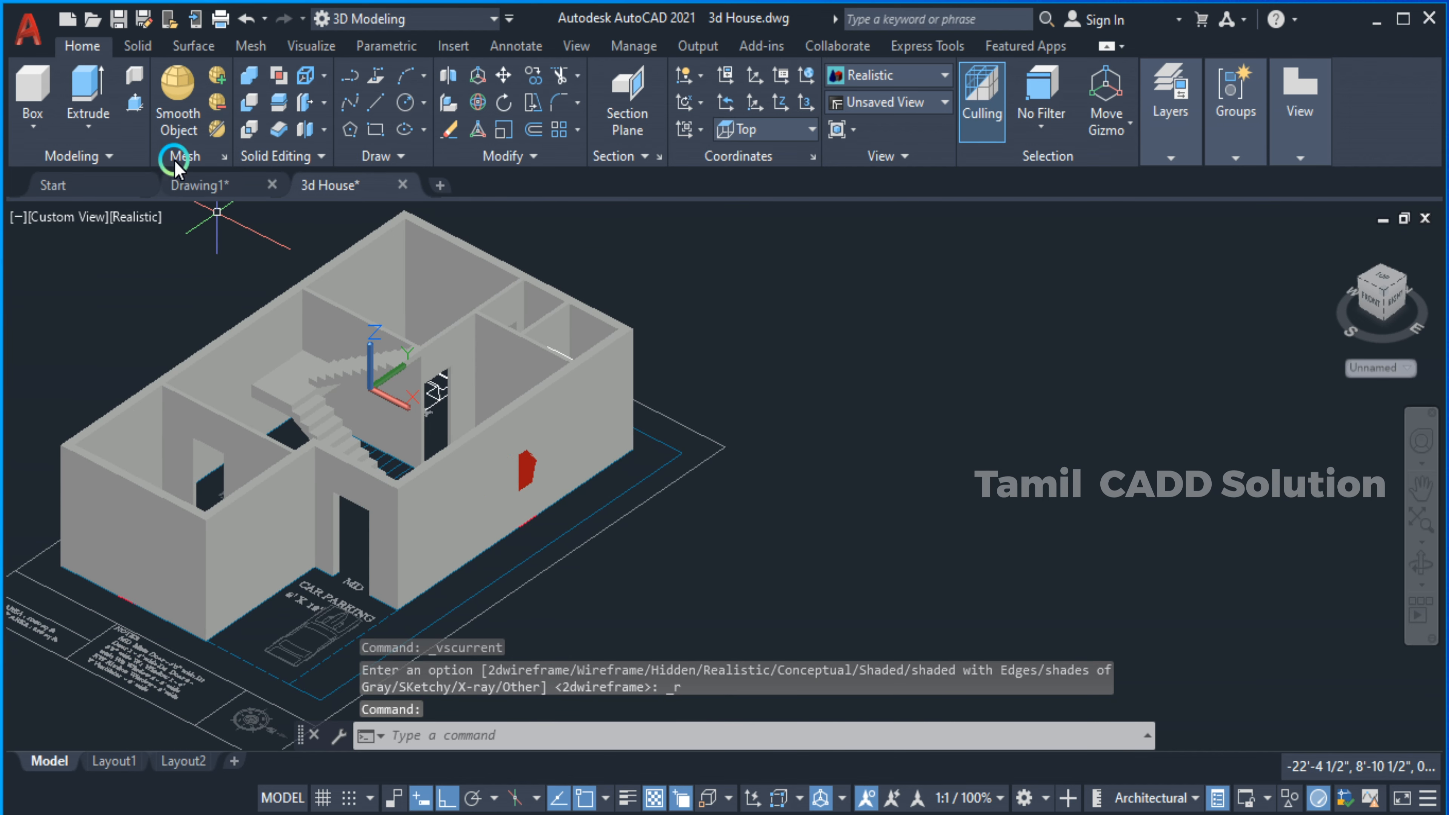
Subtract the red window solid from the house wall solid to cut the hall's window opening.
type("SU")
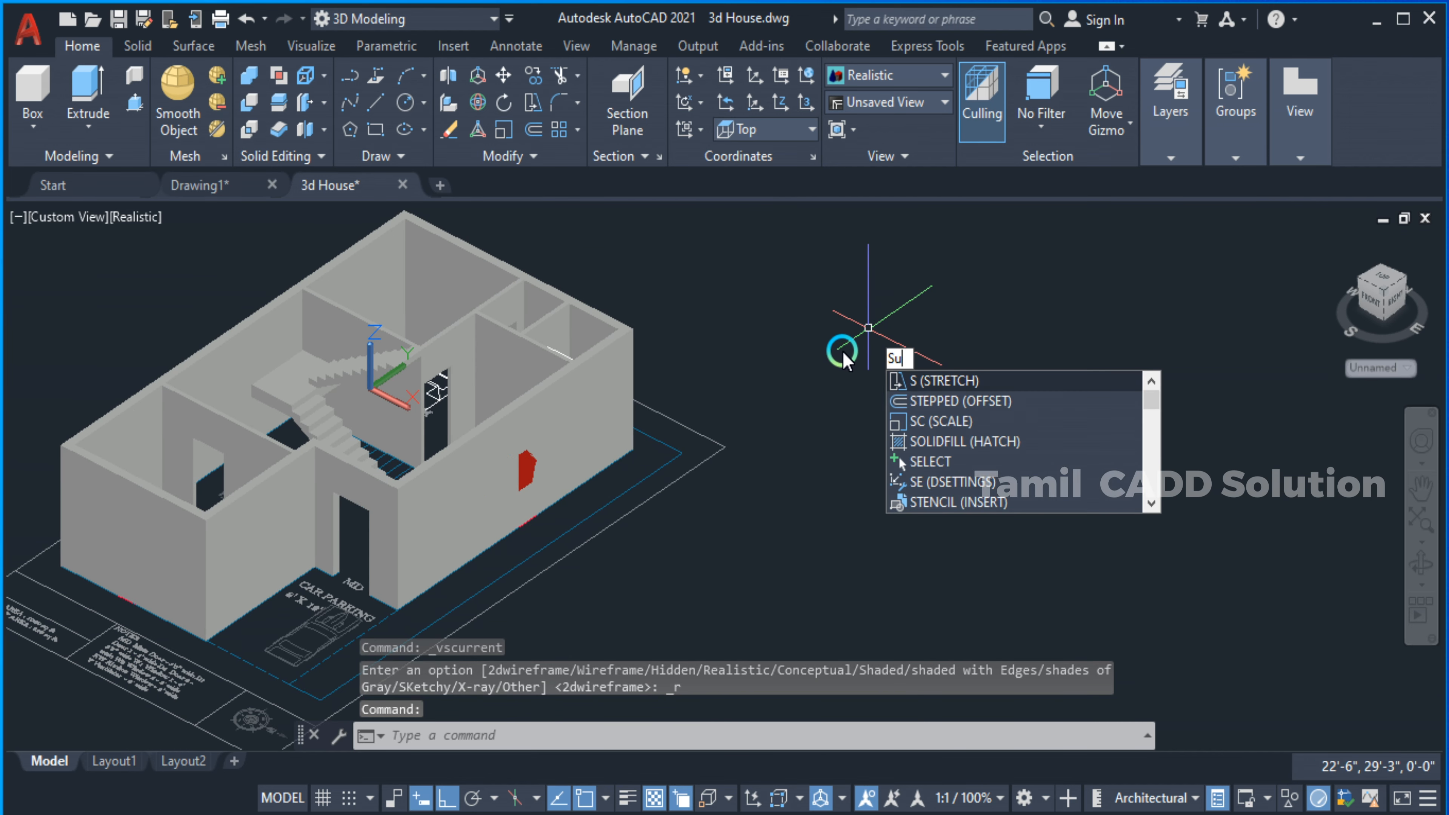
type("BTRACT")
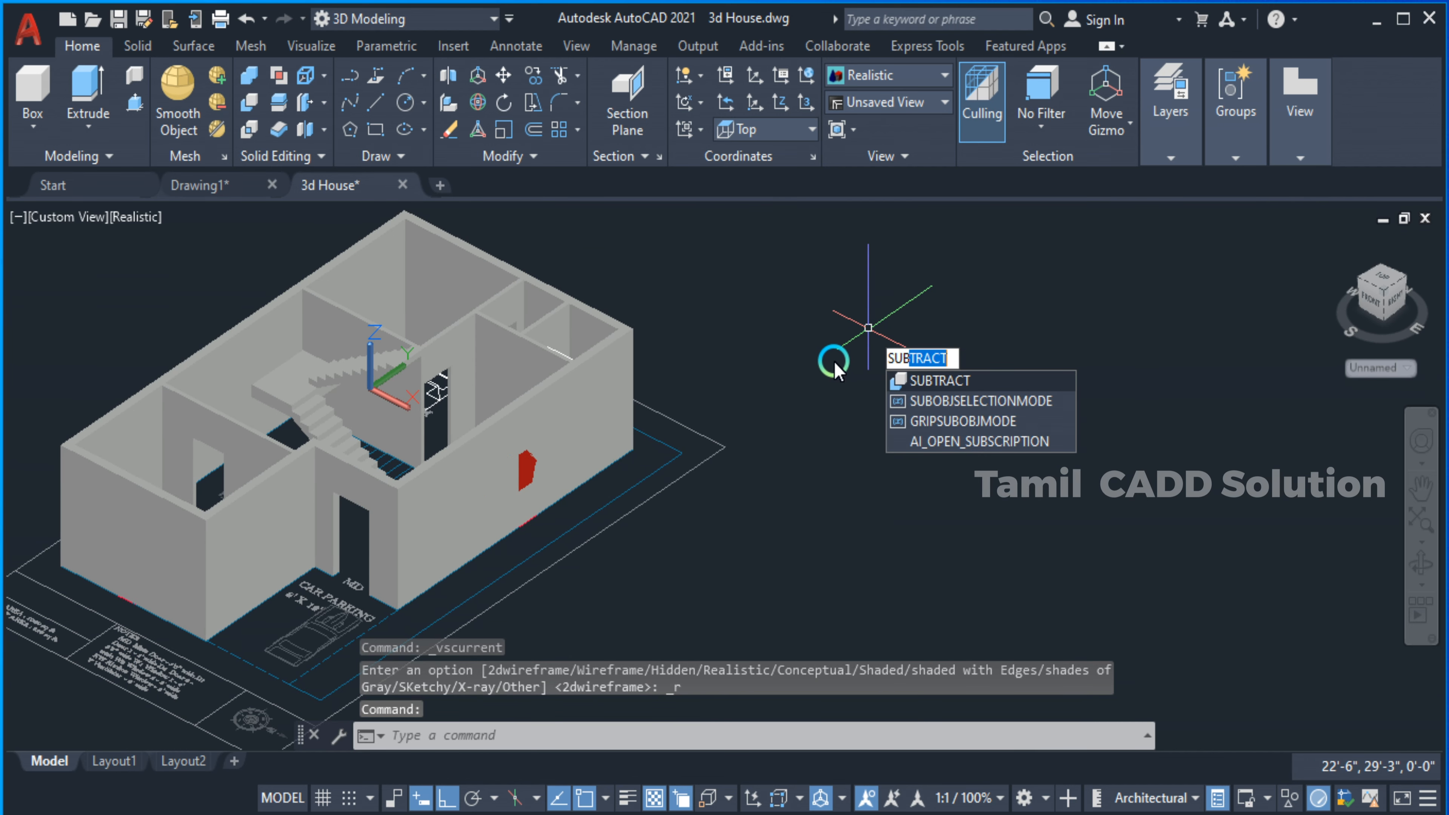
key("Return")
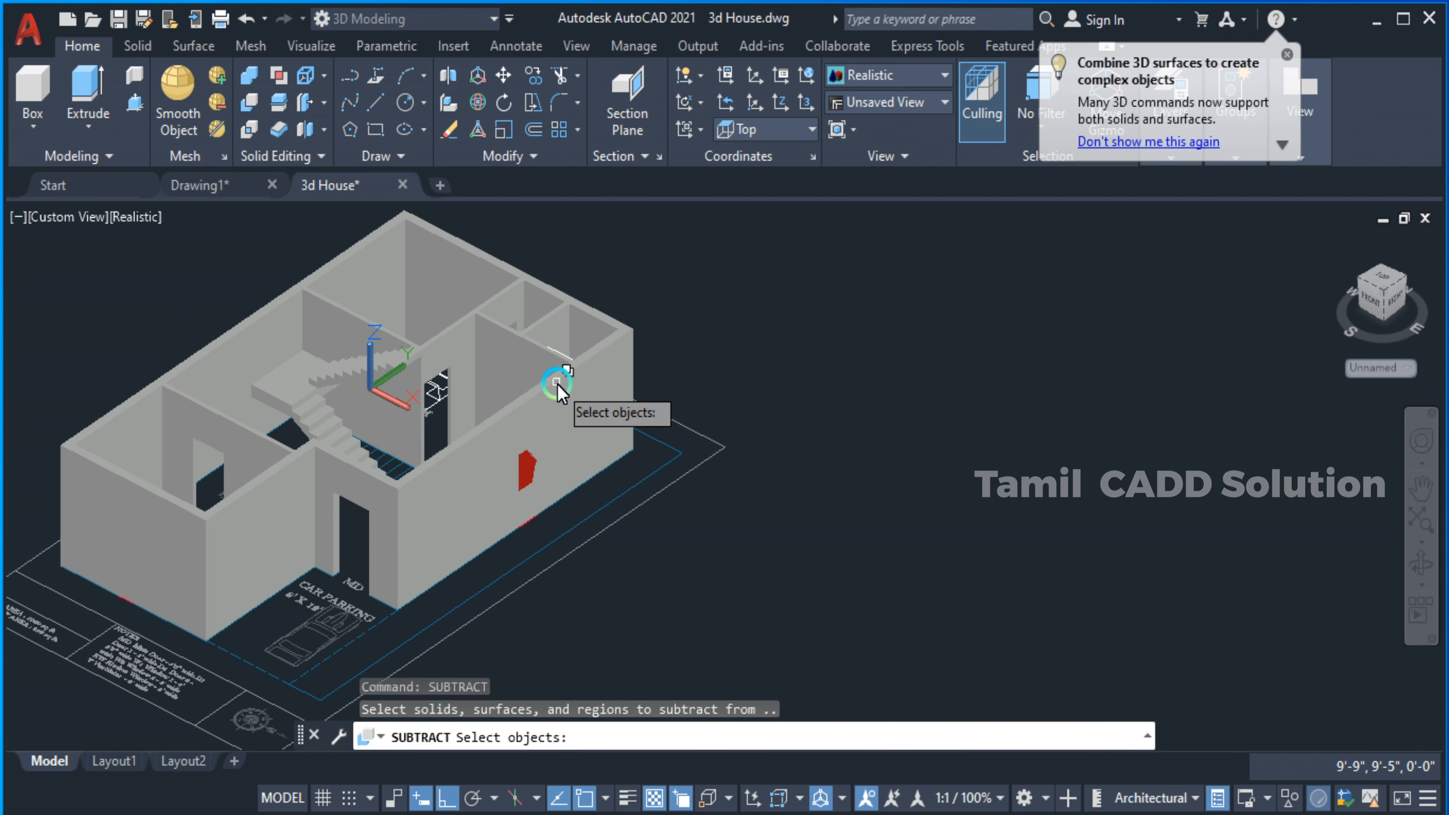
left_click(557, 384)
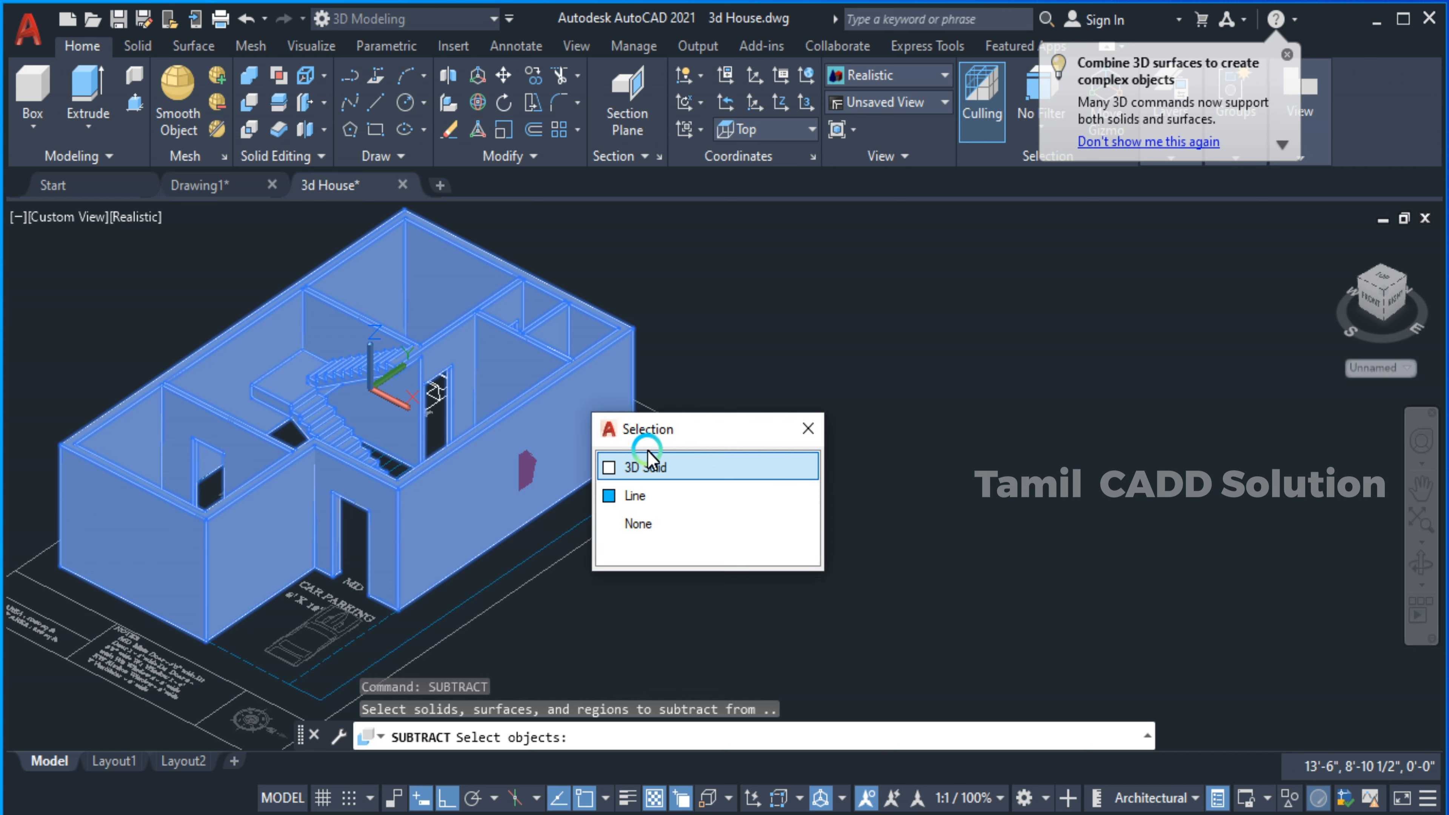
left_click(622, 467)
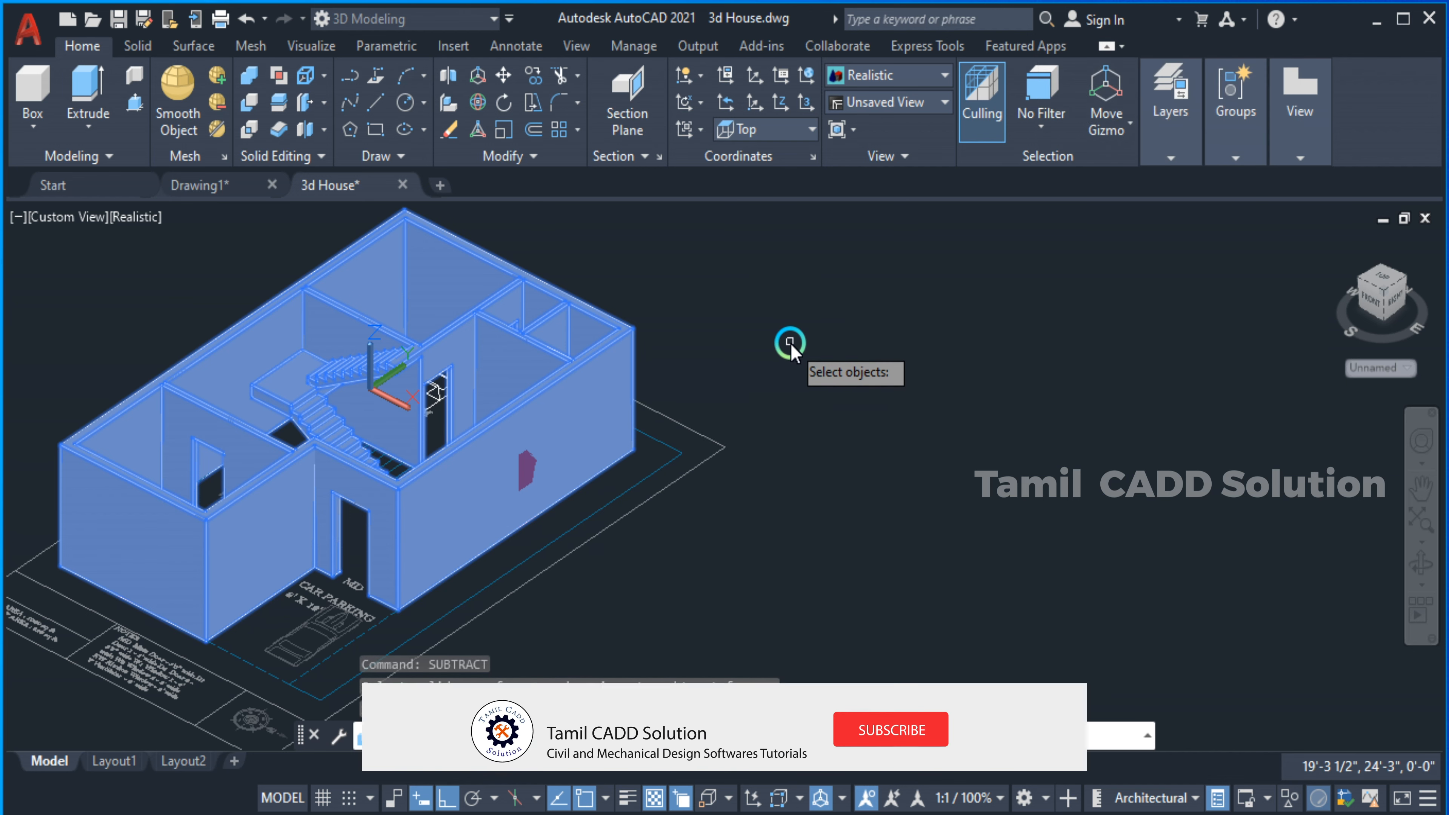
key("Return")
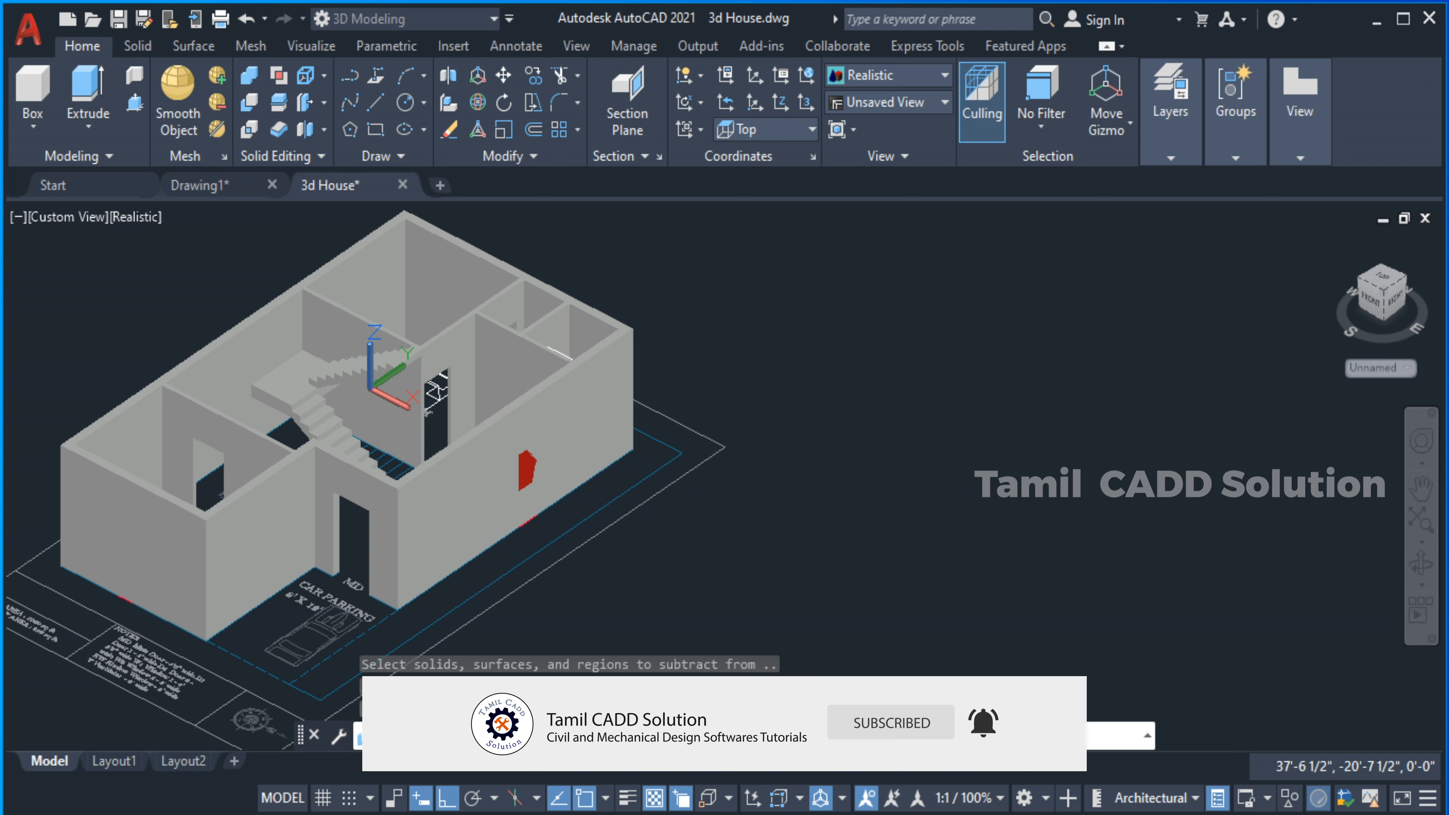
left_click(531, 466)
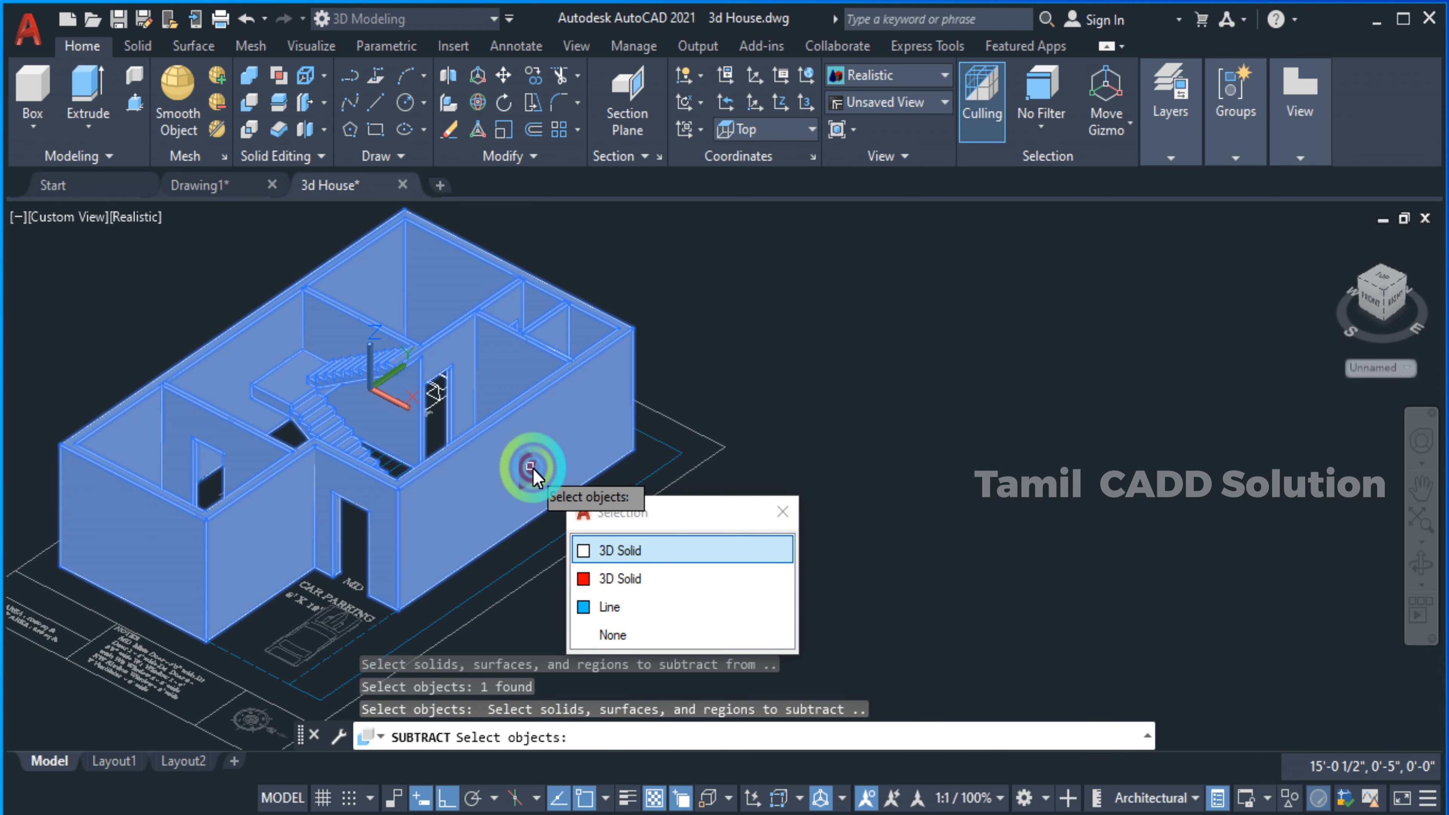
left_click(620, 583)
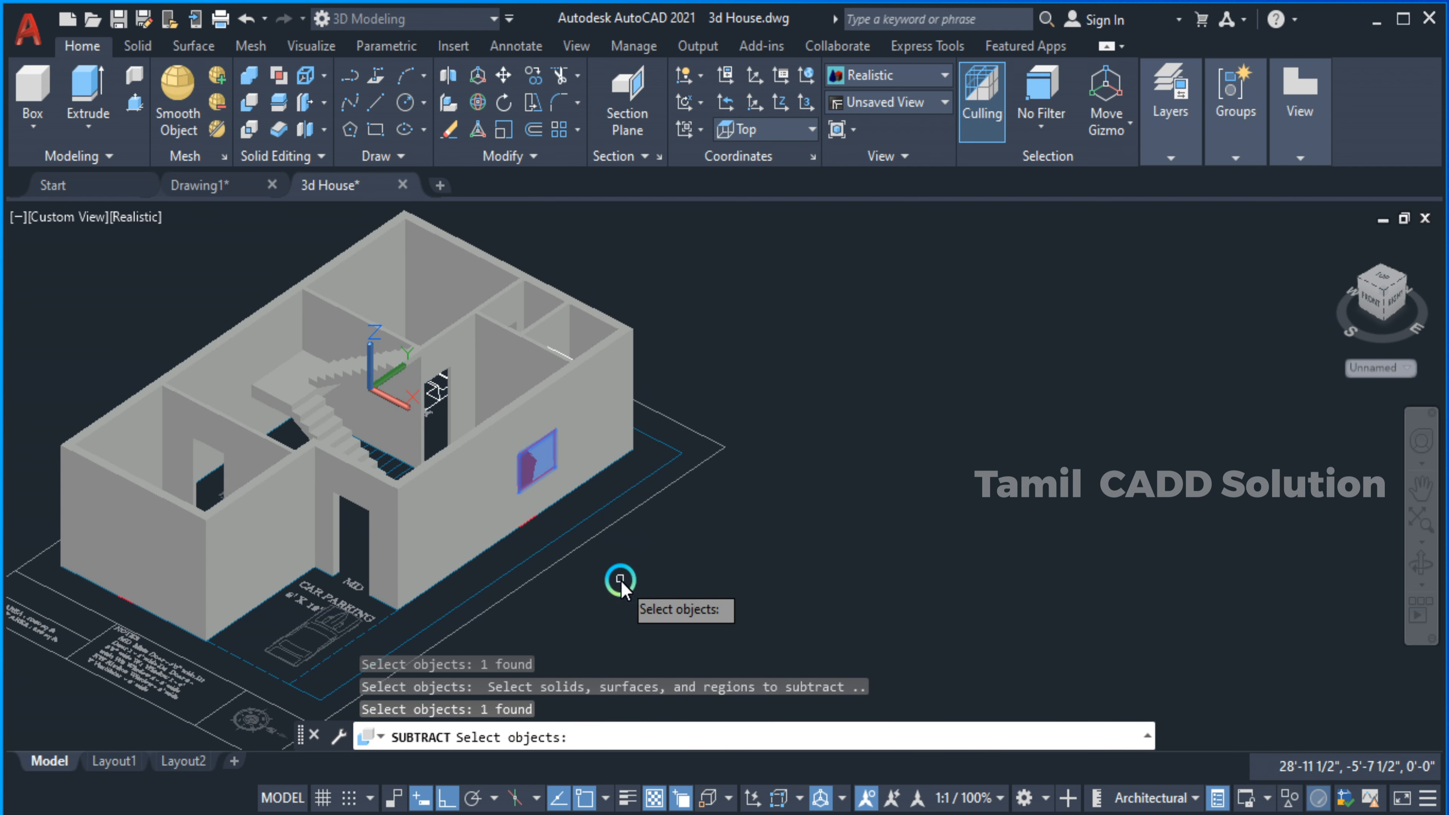
key("Return")
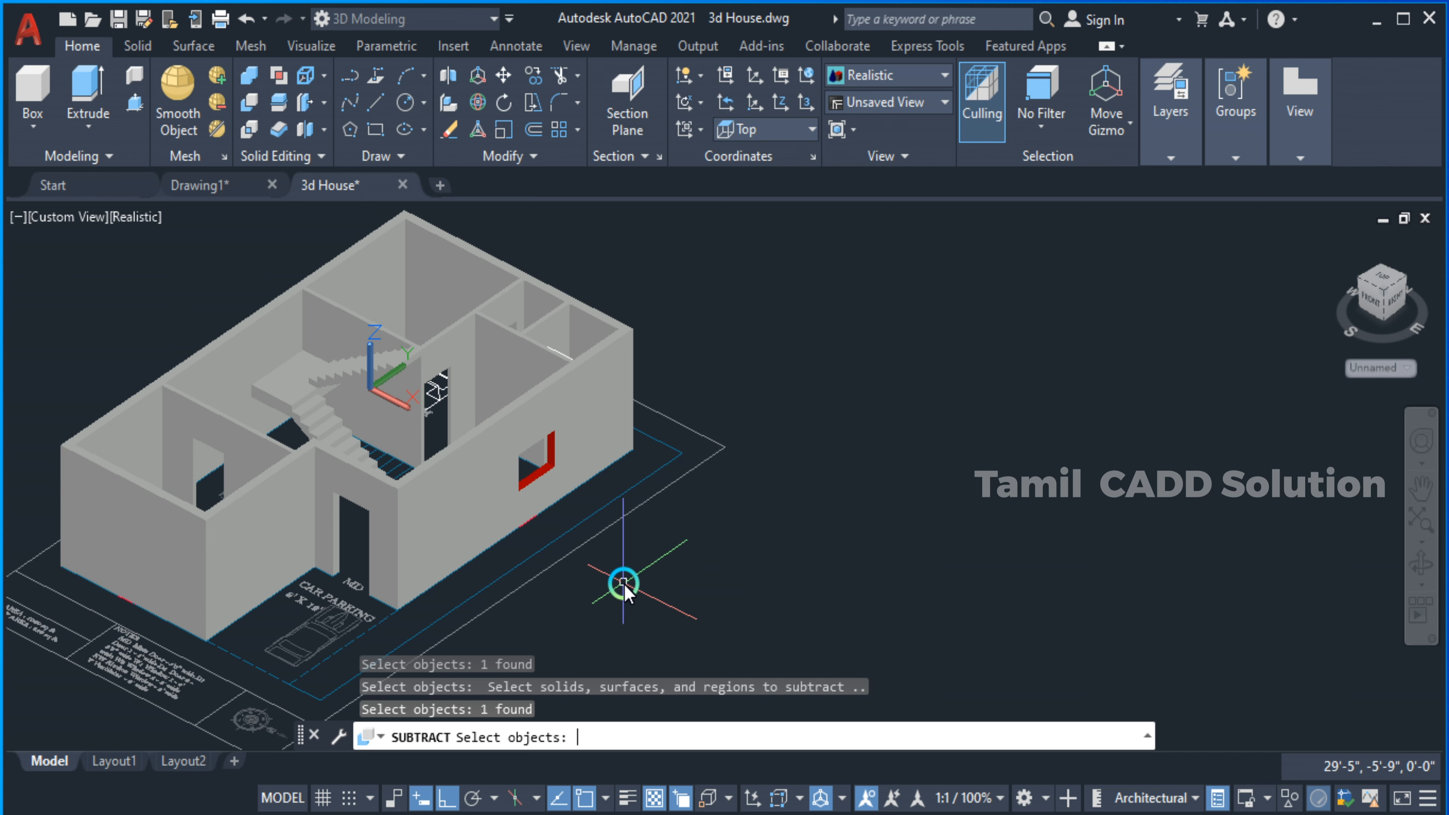
Inspect the hall's window opening from another angle, and switch the house to the Top view.
scroll(522, 482, "up", 6)
middle_click_drag(524, 484, 603, 513, "shift")
key("Return")
middle_click_drag(394, 630, 449, 655, "shift")
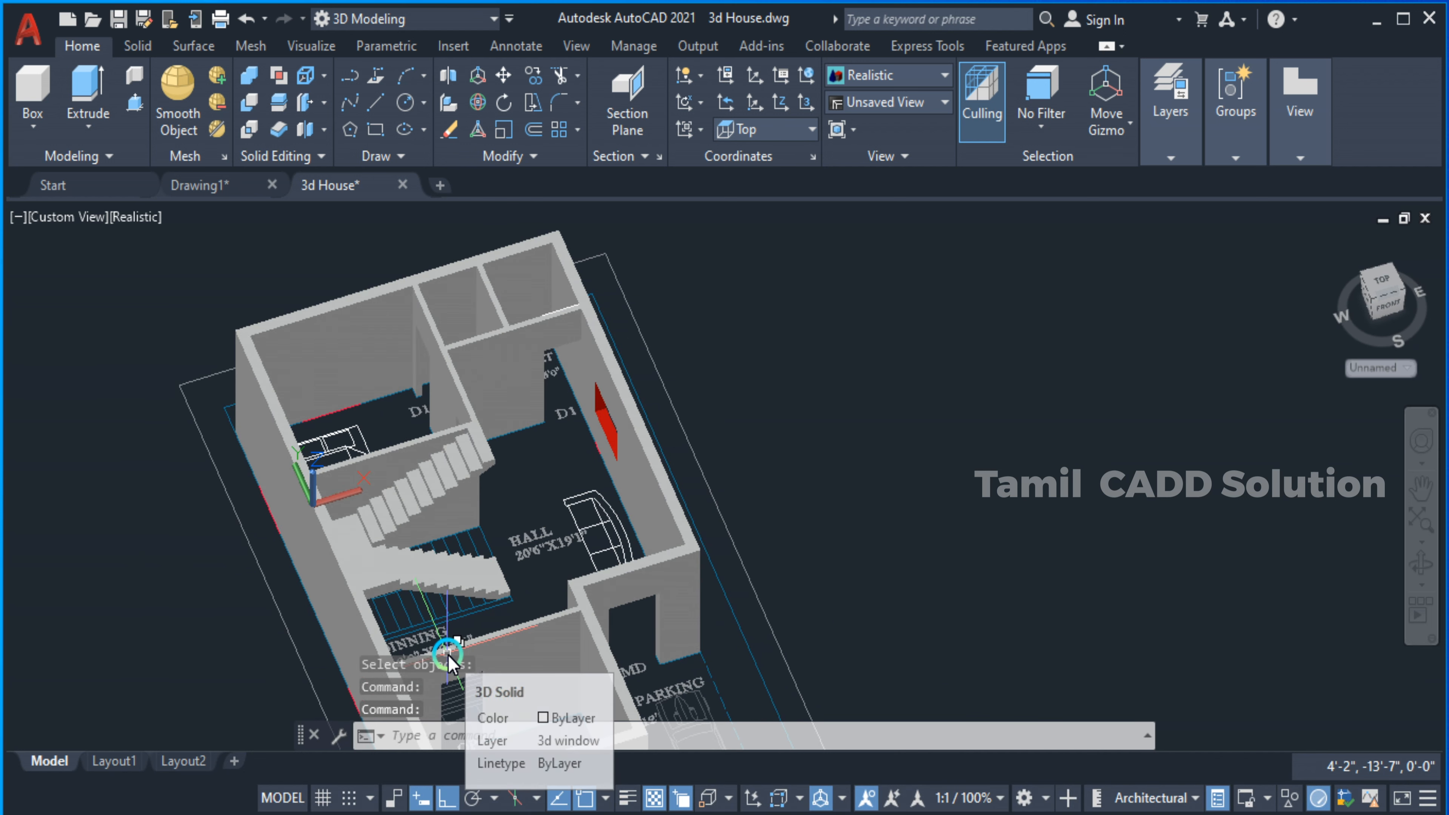
type("-v")
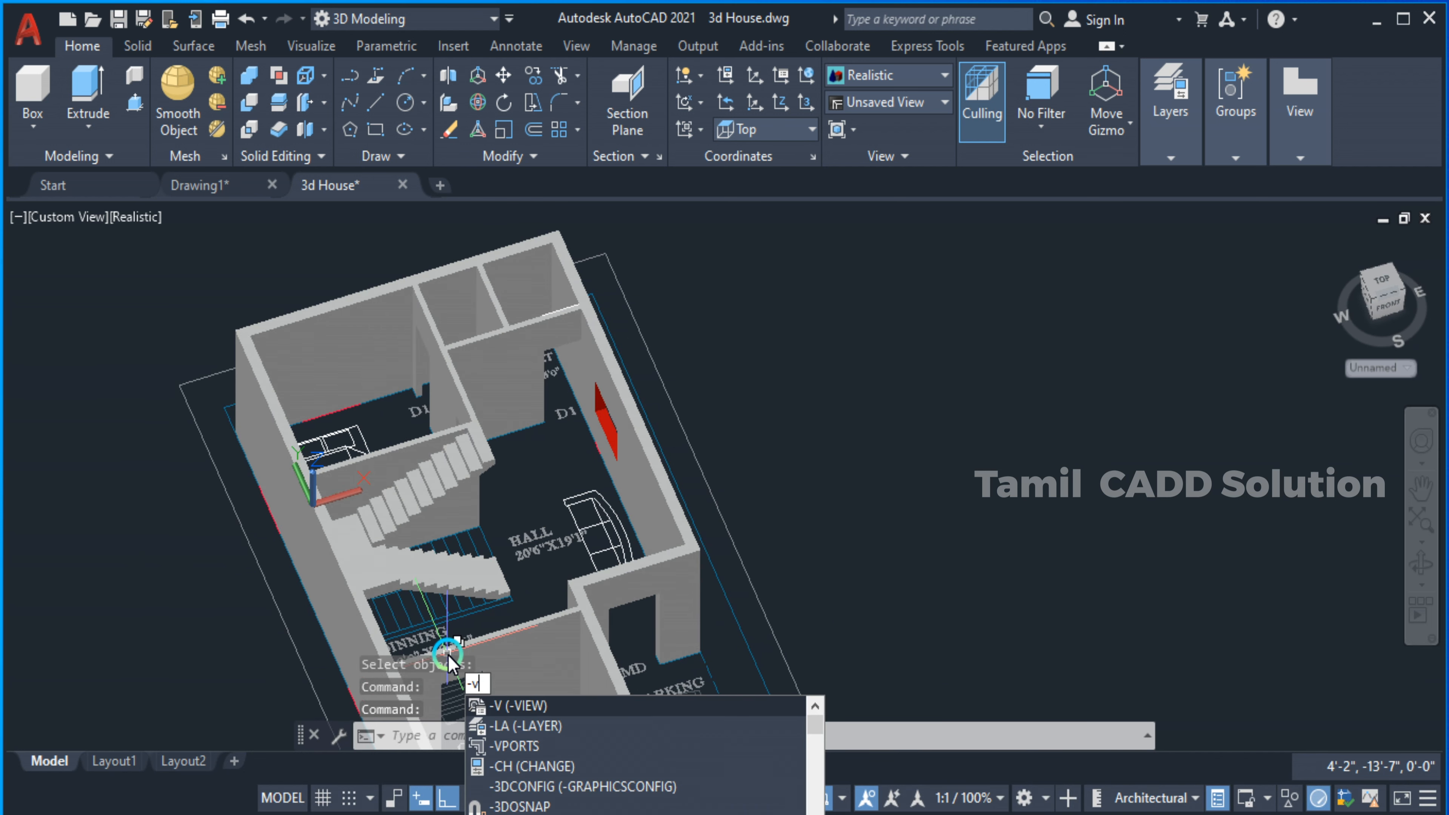
key("Return")
type("t")
key("Return")
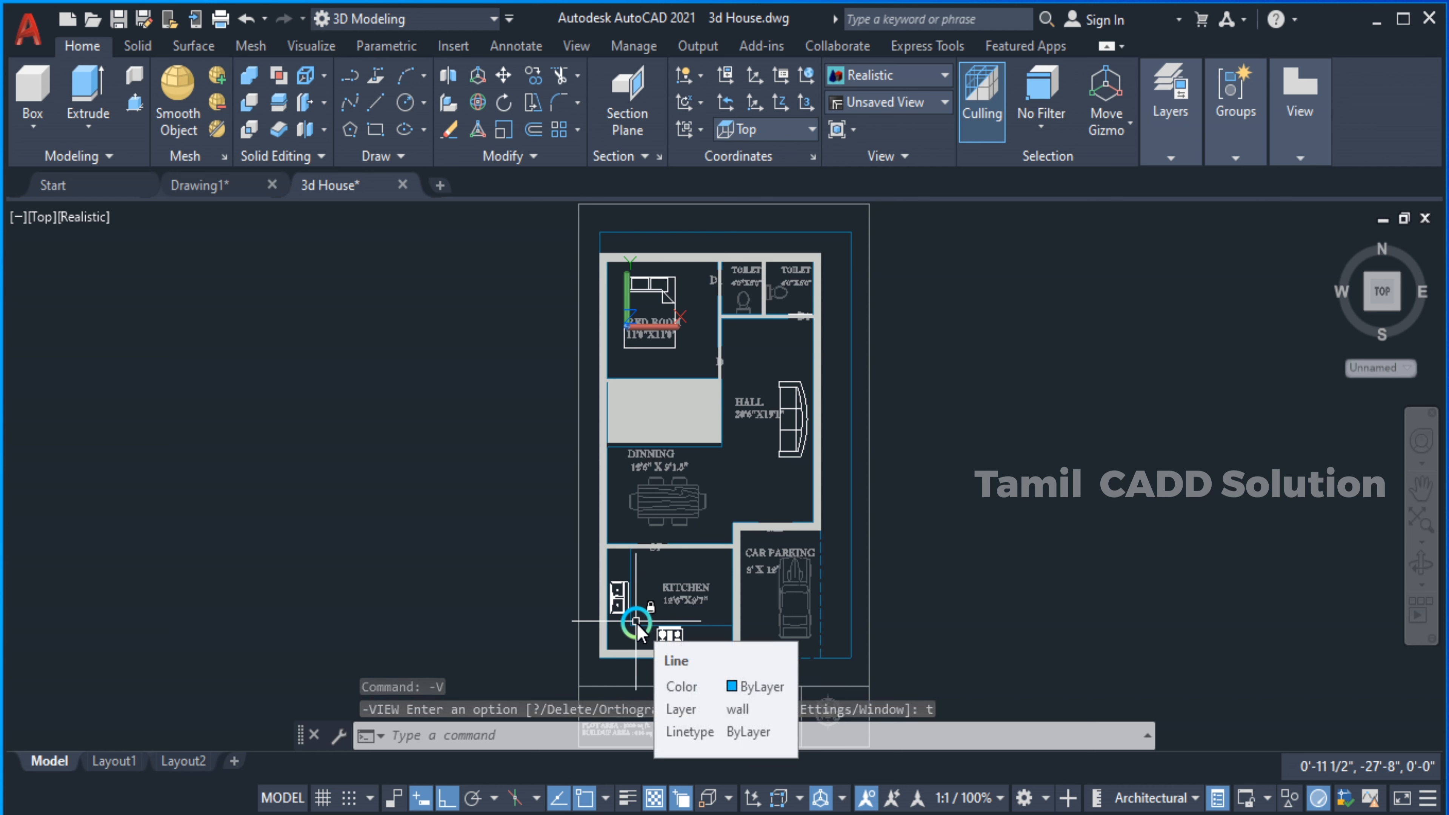
middle_click_drag(684, 531, 592, 527)
scroll(543, 442, "up", 2)
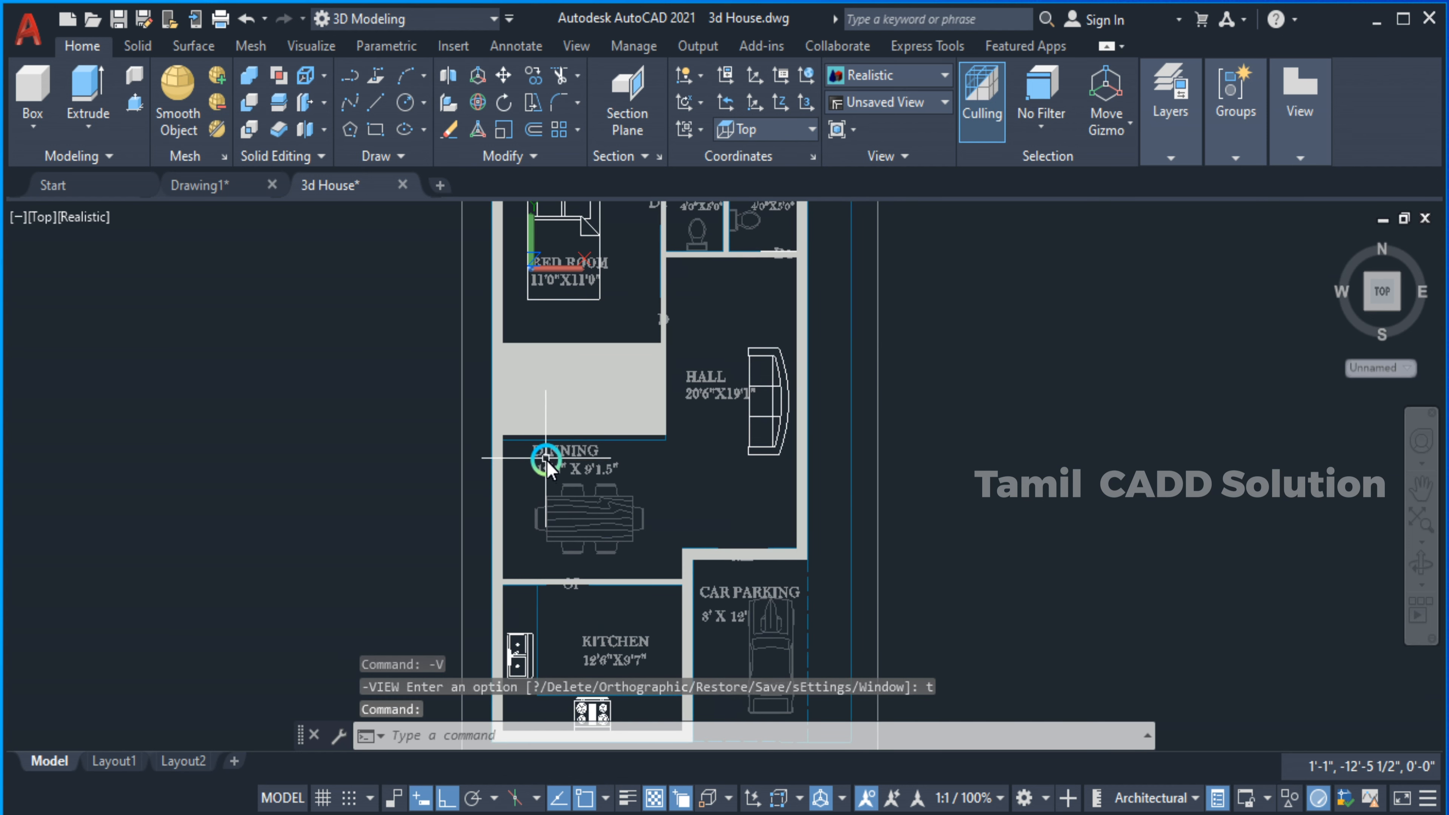
Set the plan's visual style to 2D Wireframe with VSCURRENT.
type("vs")
key("Return")
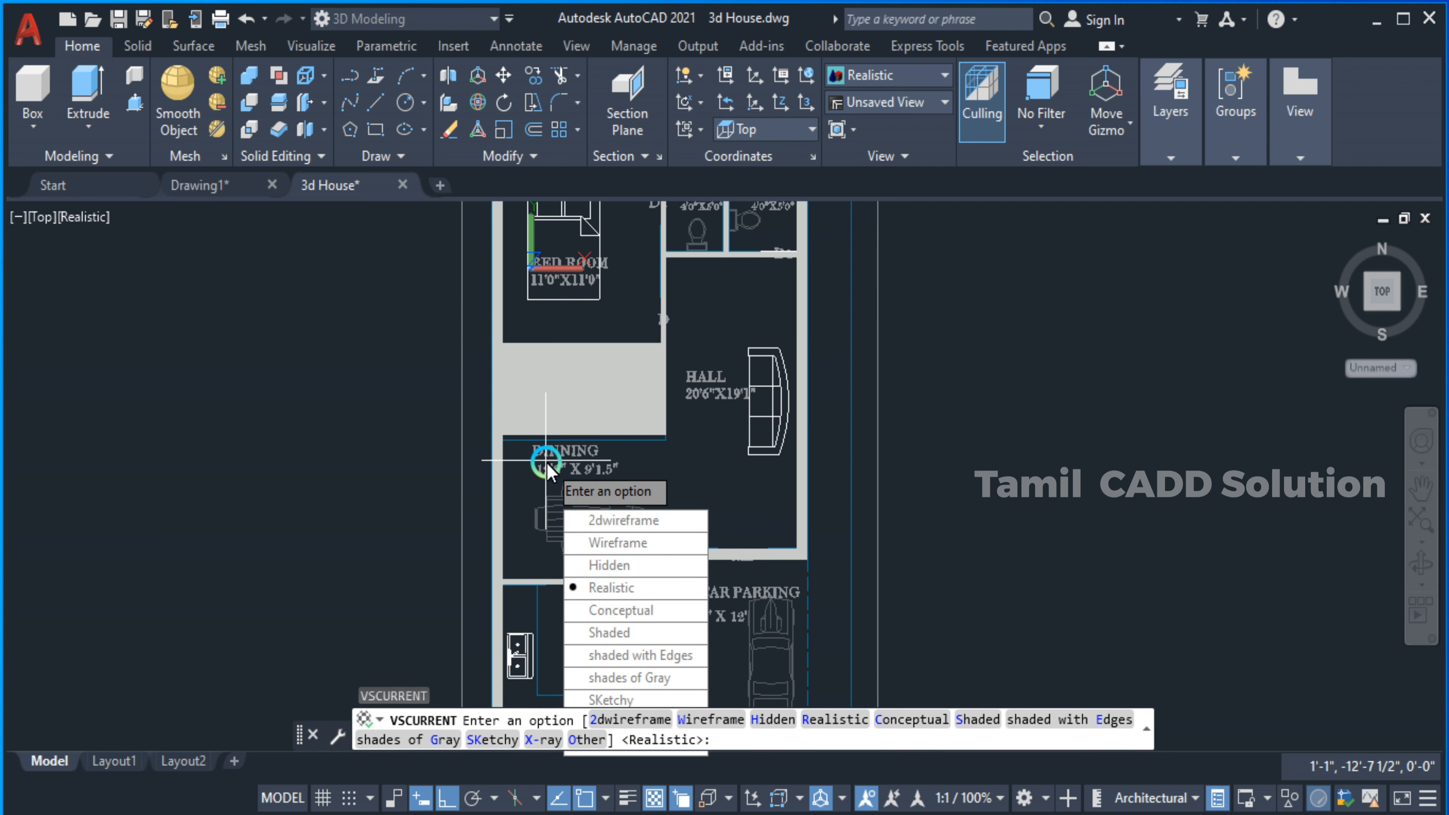
type("2")
key("Return")
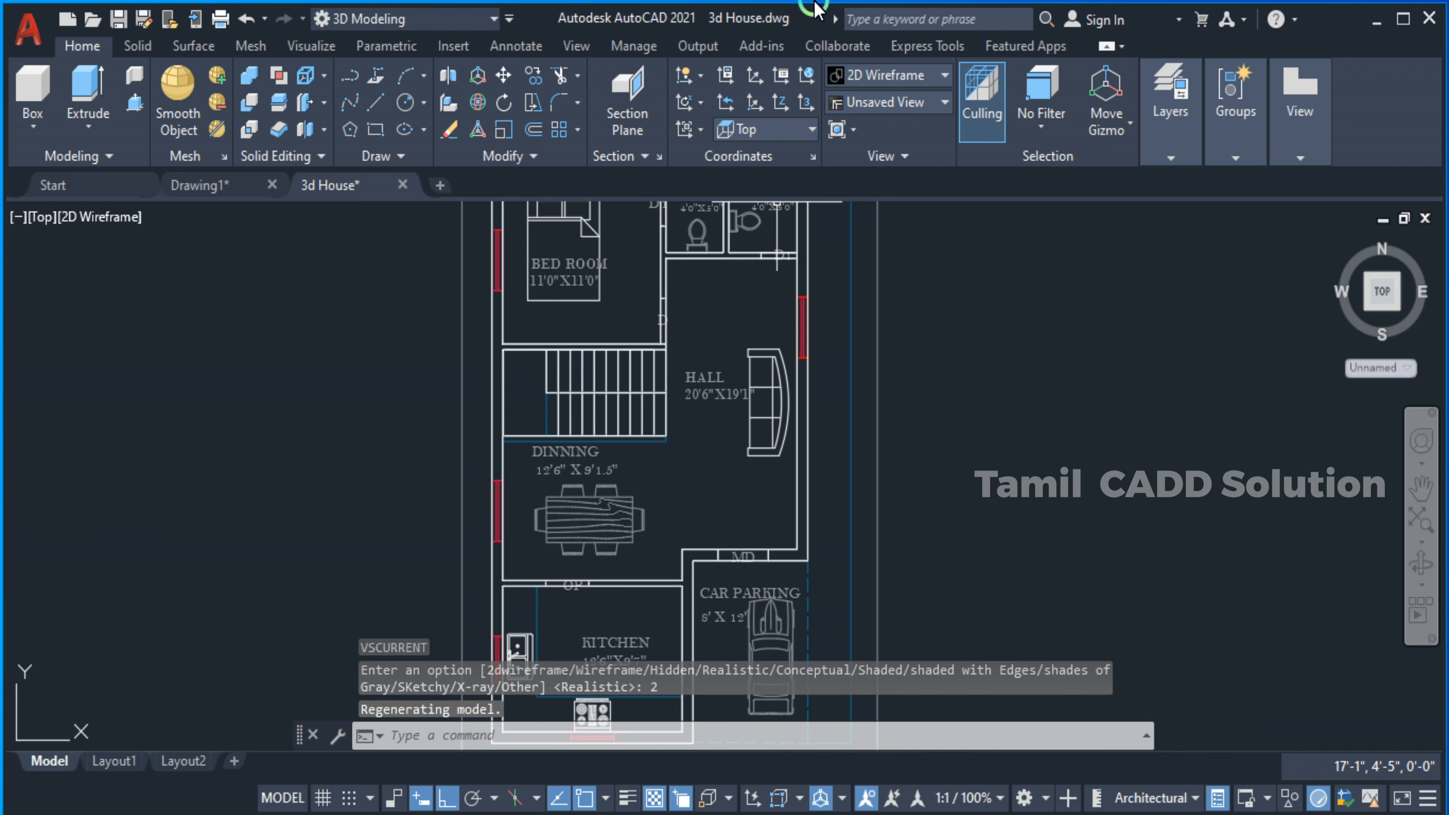
Draw a 3' high box over the dining room's window outline in the outer wall, from corner to opposite corner.
middle_click_drag(586, 425, 527, 324)
scroll(518, 375, "up", 4)
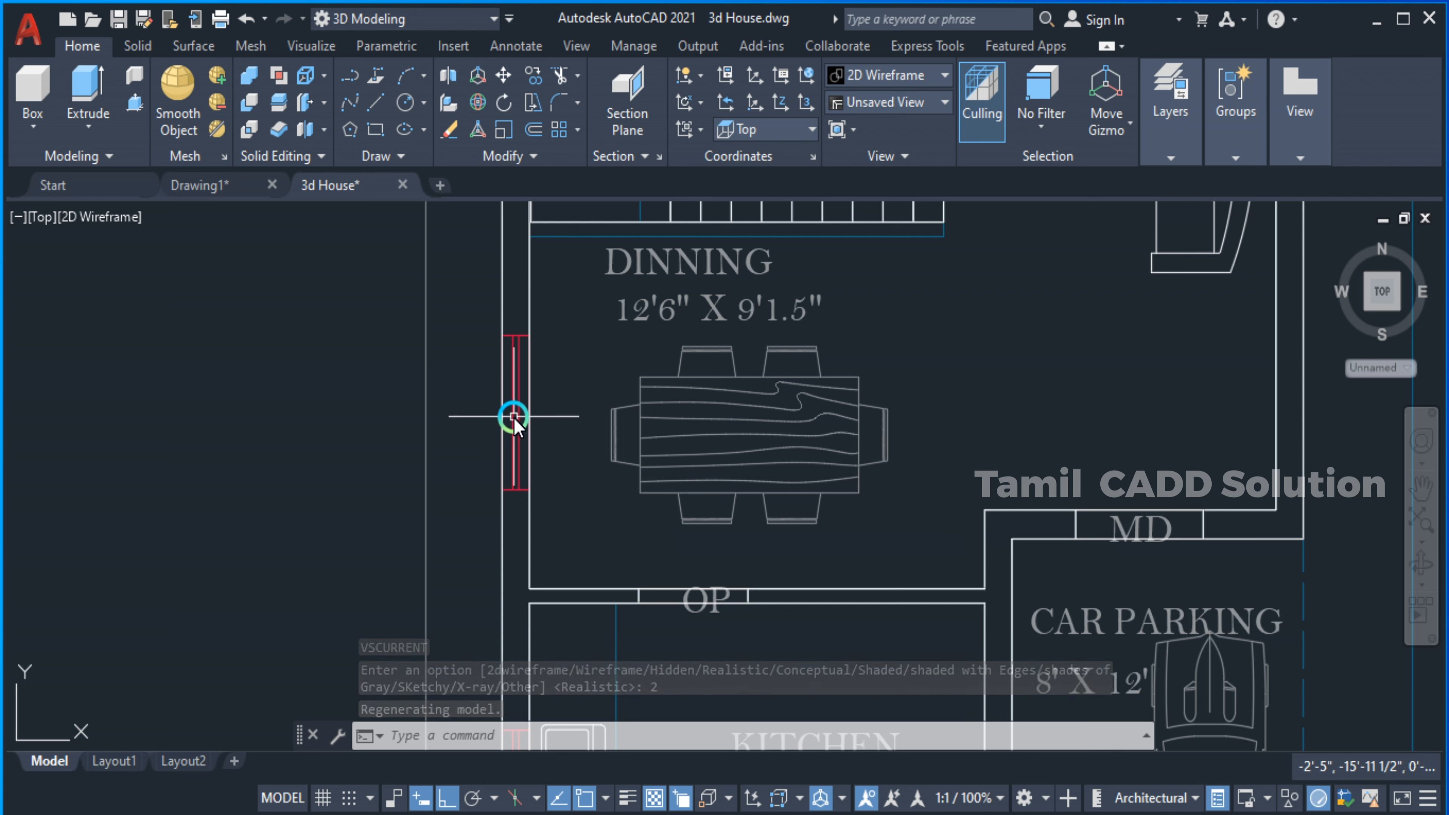
type("BO")
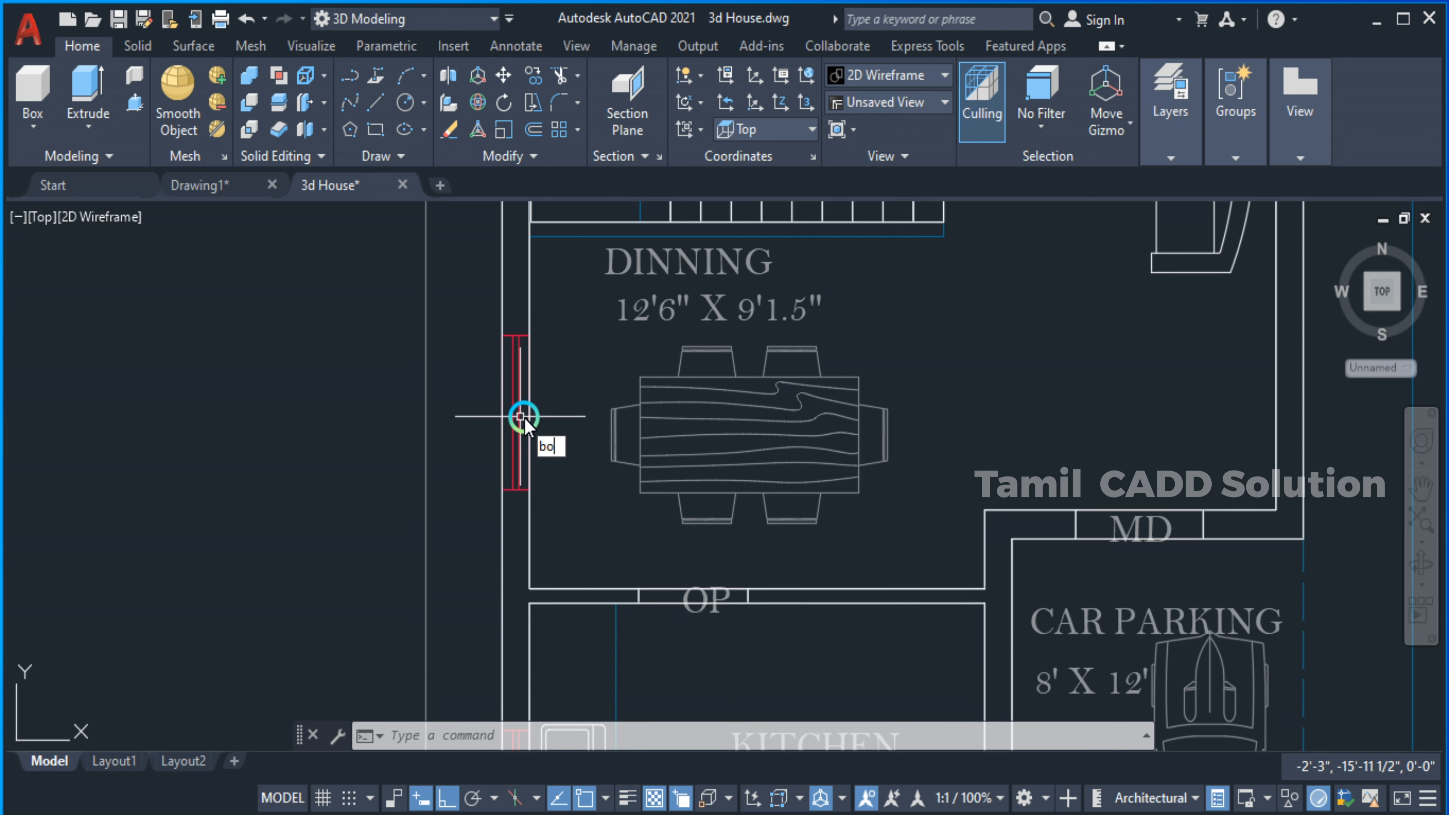
type("X")
key("Return")
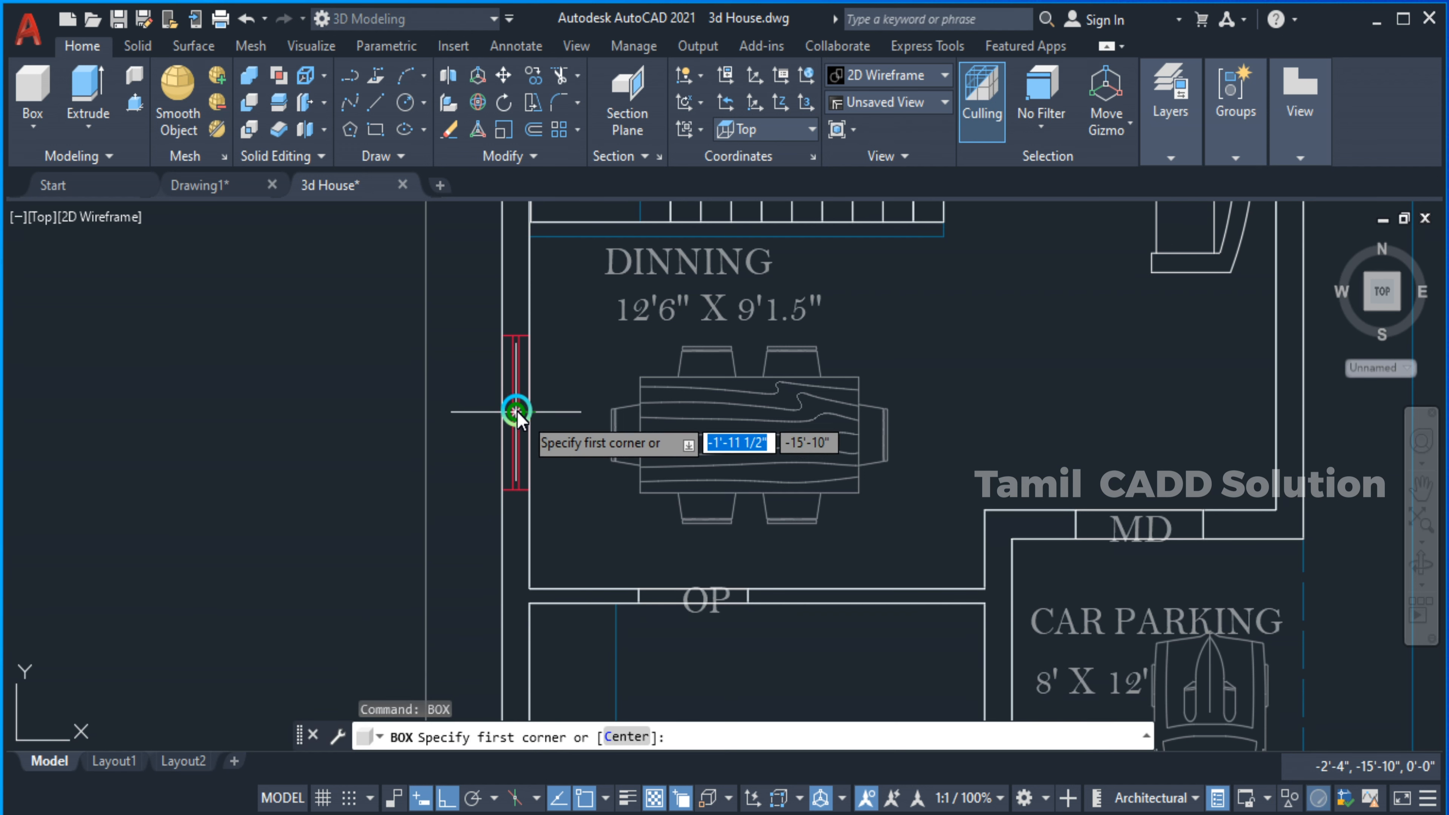
left_click(499, 336)
left_click(533, 495)
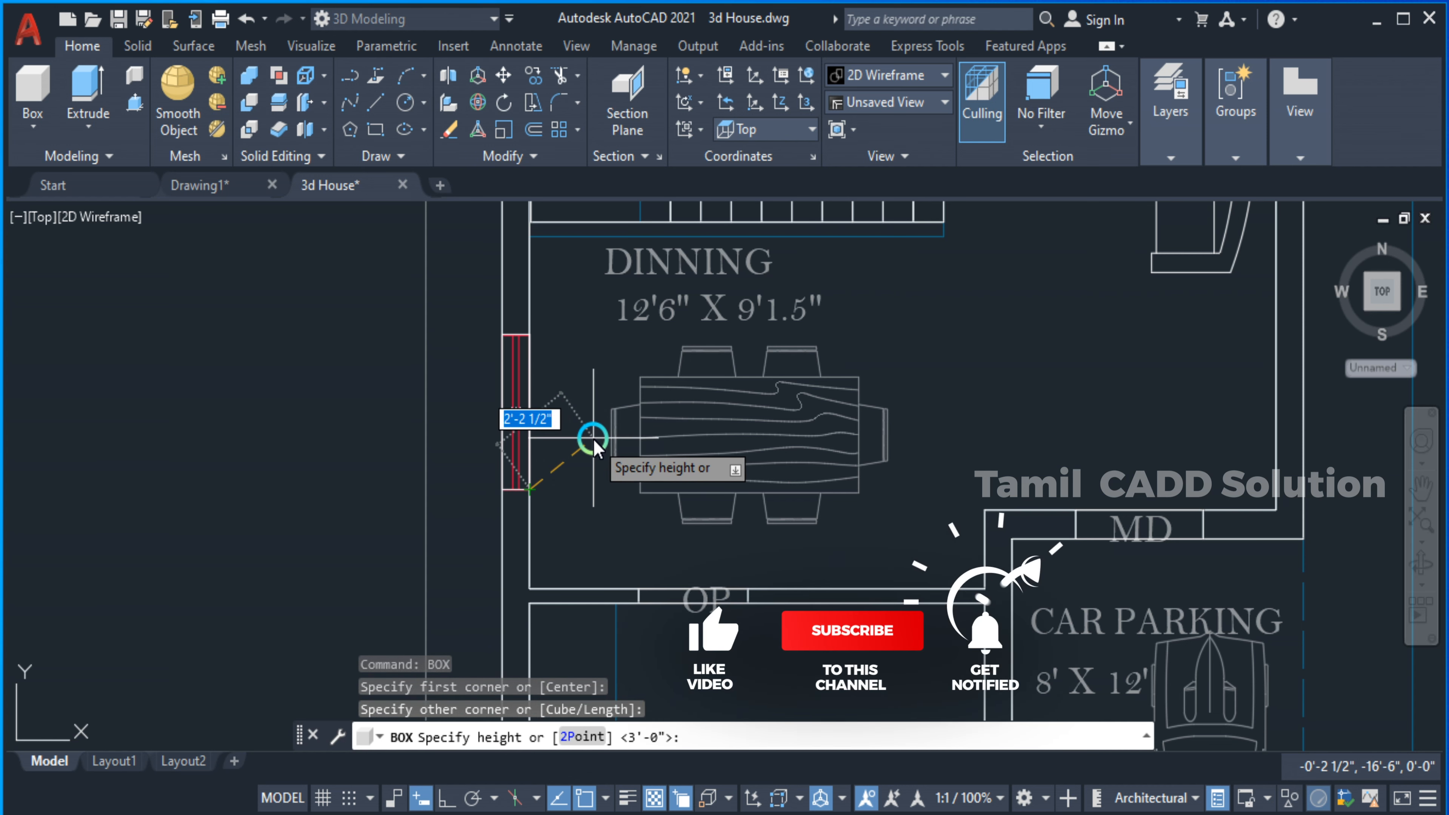
type("3'")
key("Return")
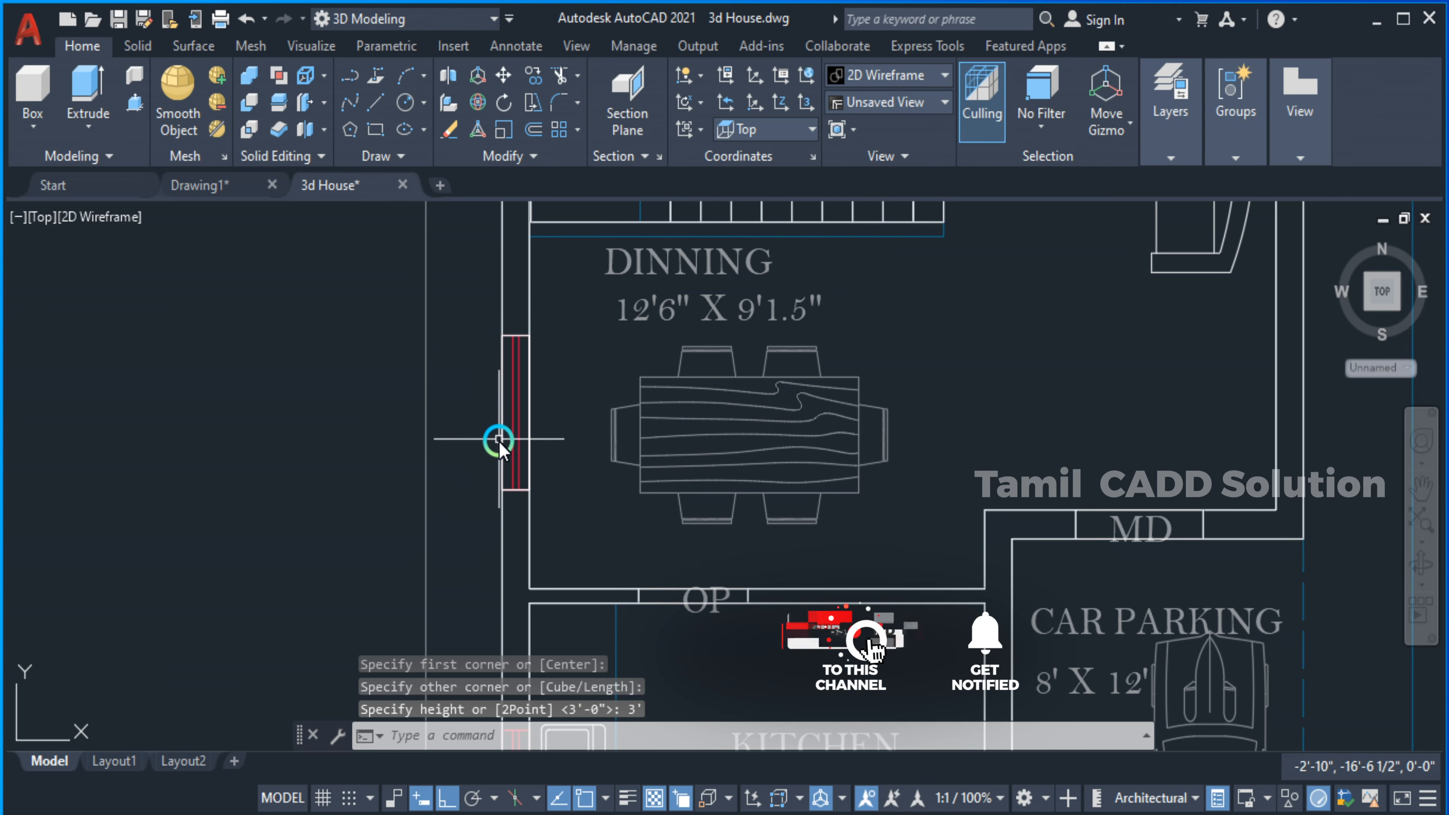
Move the dining window box 3' straight up, using the kitchen's outer wall corner as the base point.
middle_click_drag(482, 411, 607, 353, "shift")
middle_click_drag(750, 504, 725, 254)
scroll(673, 399, "up", 5)
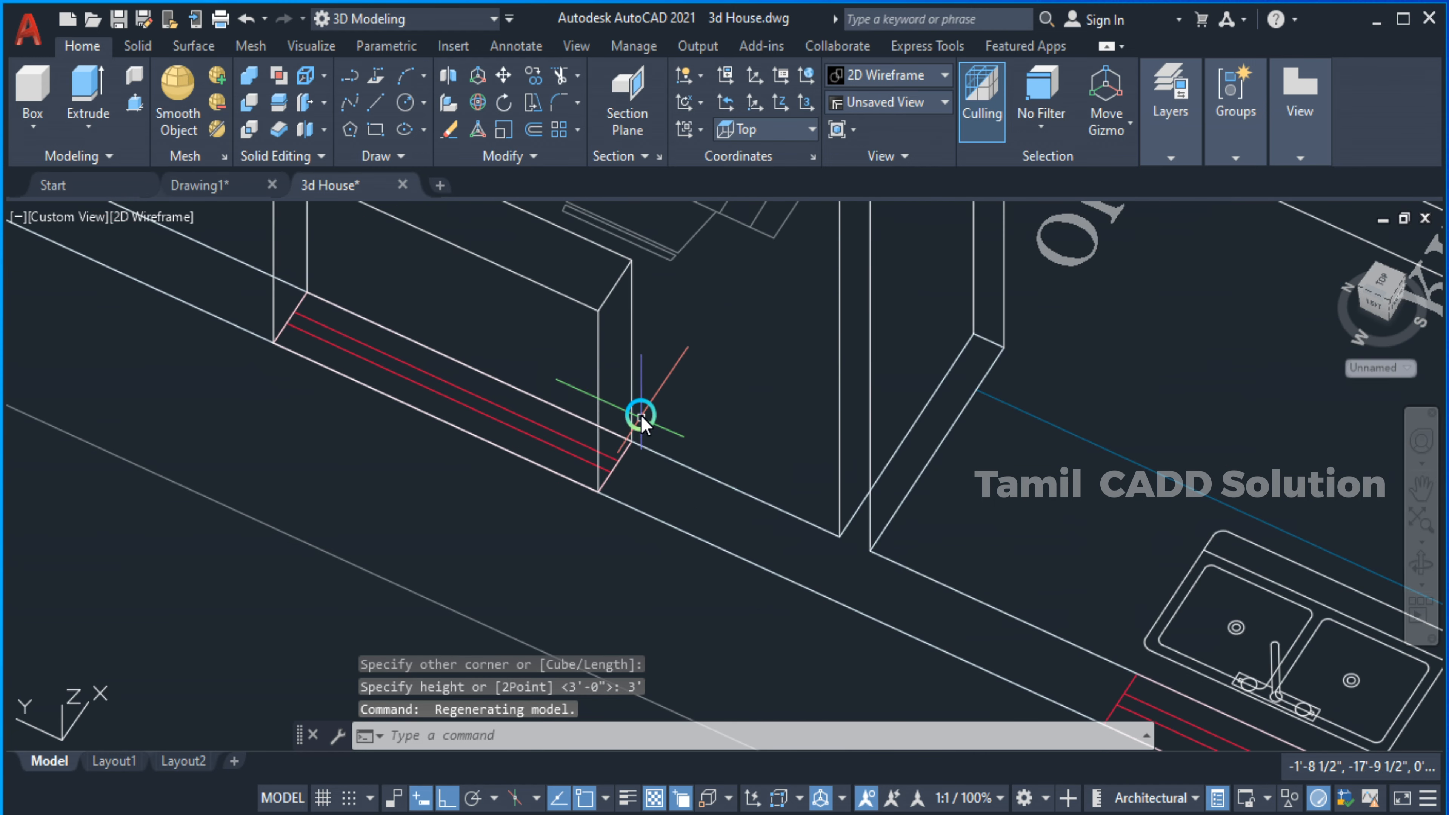
left_click(575, 358)
type("M")
key("Return")
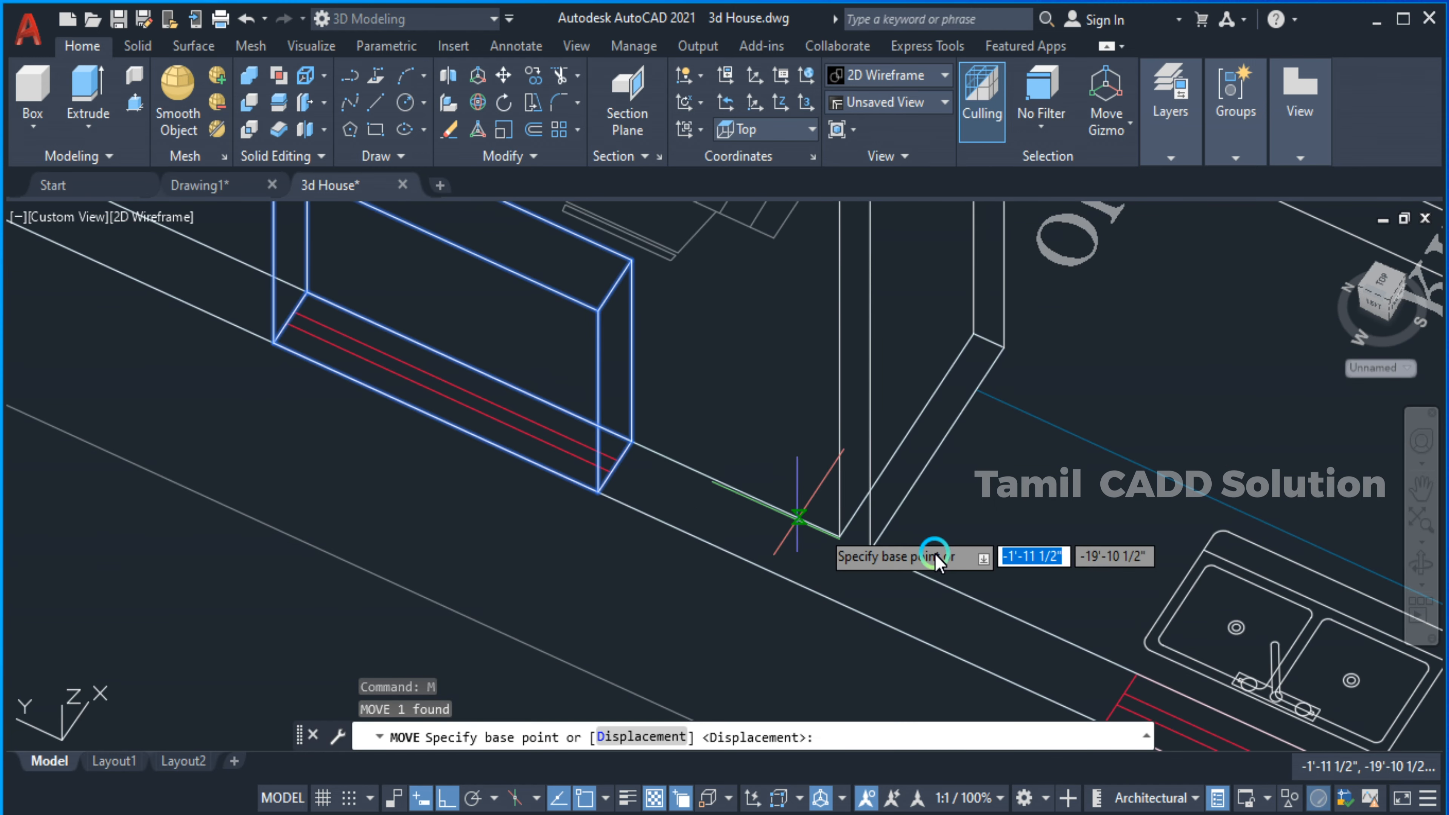
scroll(848, 534, "down", 6)
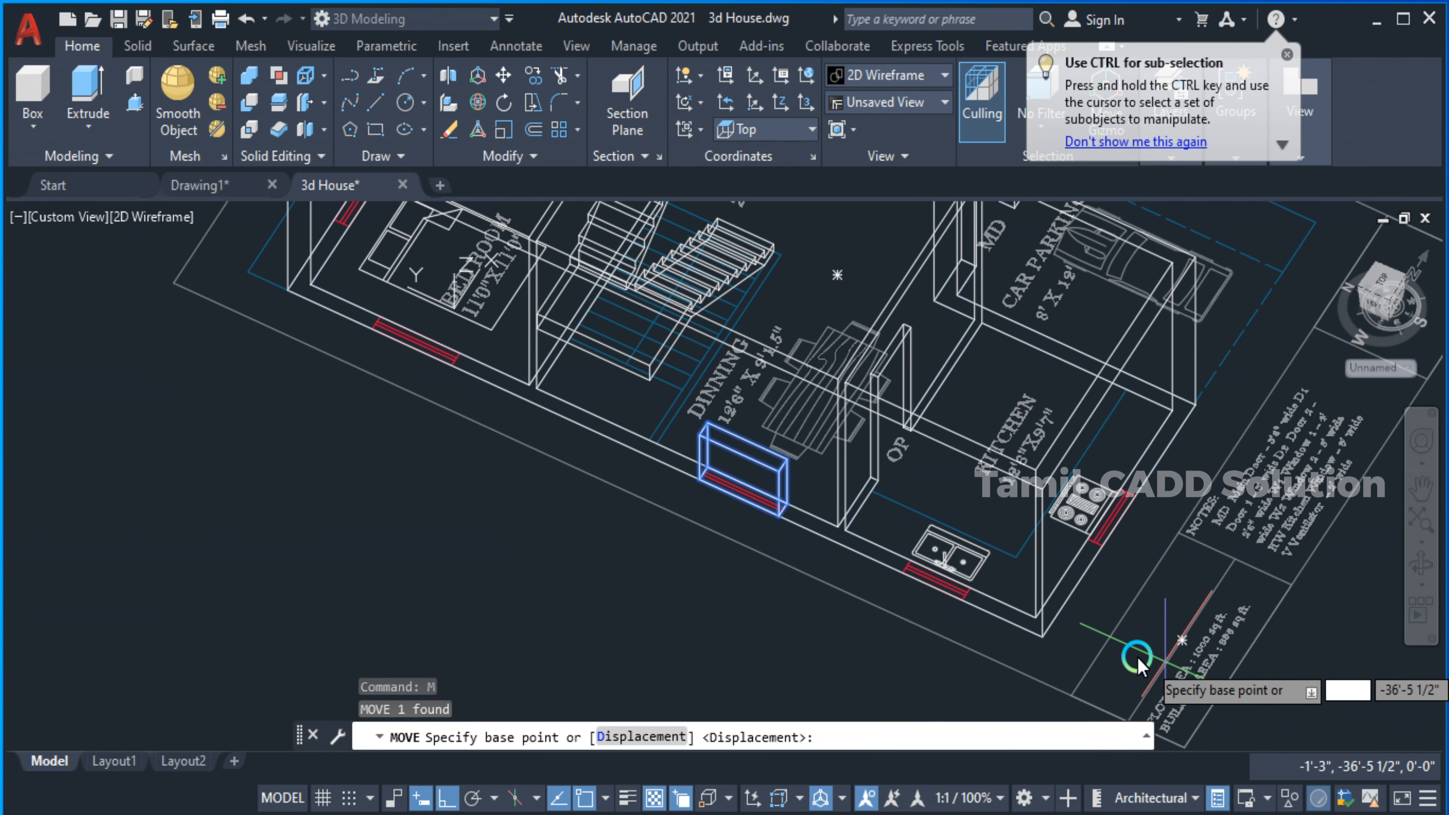
scroll(1073, 645, "up", 4)
left_click(991, 632)
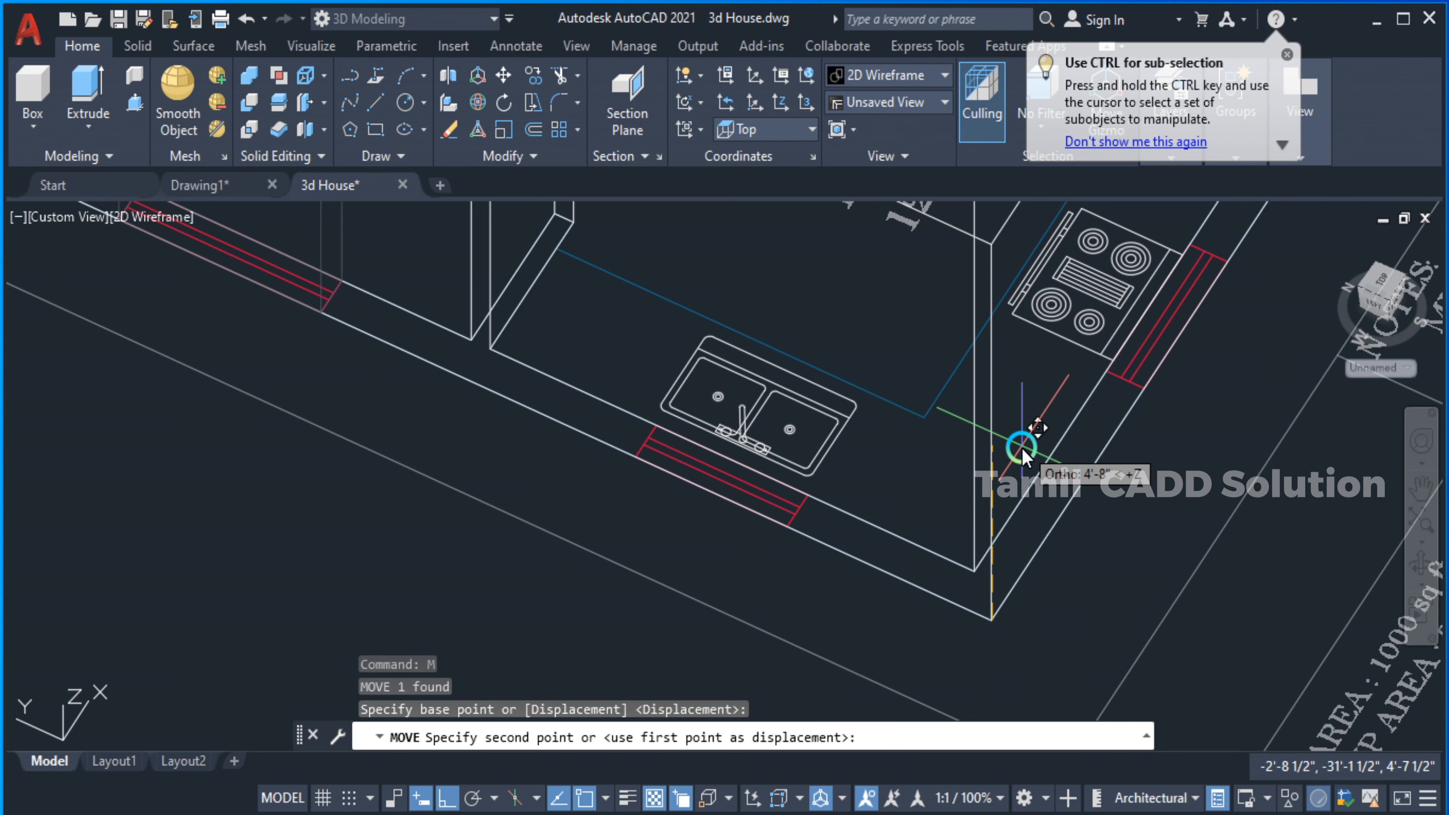
type("3'")
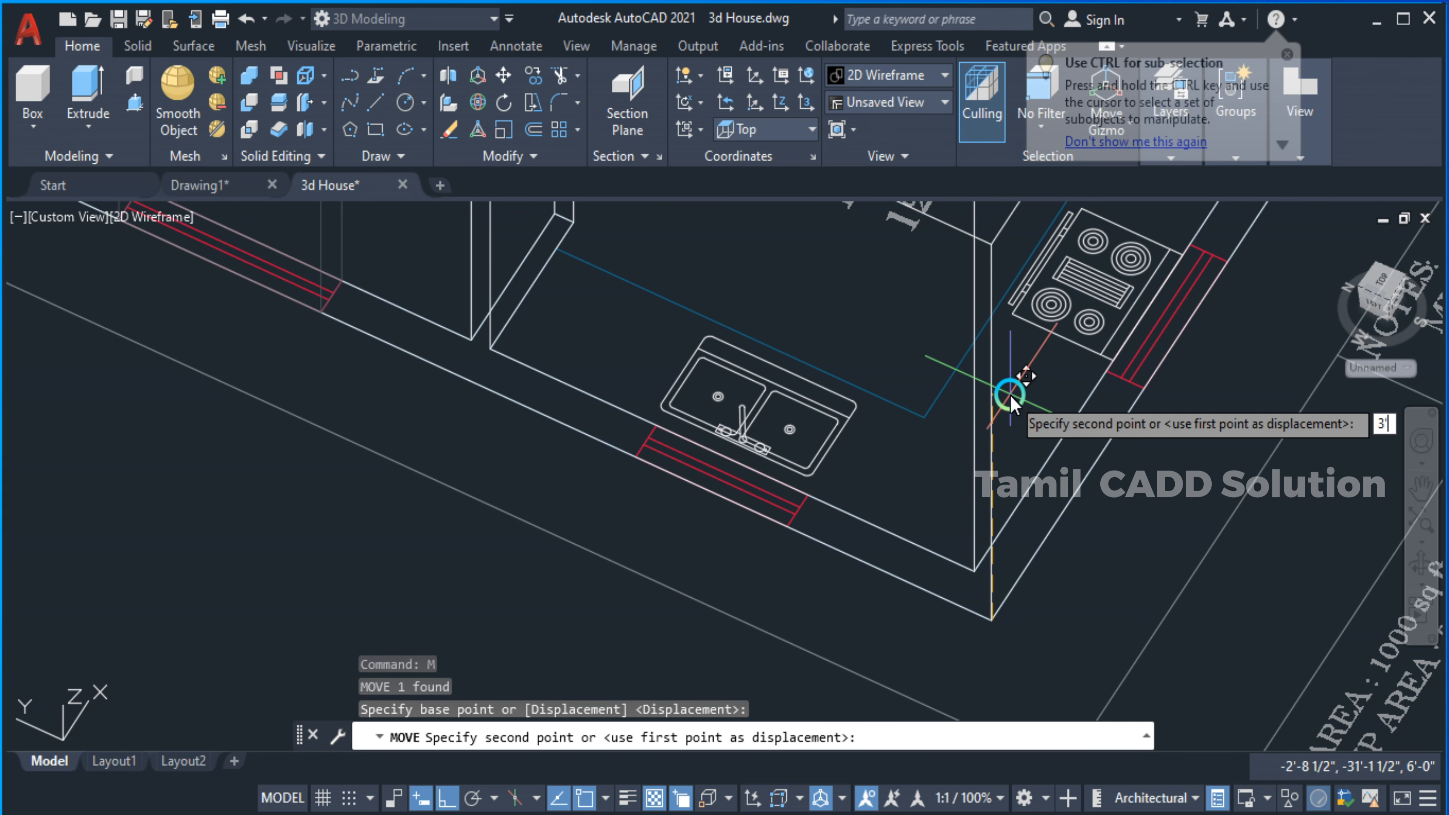
key("Return")
Set the visual style to Realistic and check the raised window solid inside the dining room's outer wall.
scroll(662, 451, "down", 3)
middle_click_drag(662, 451, 579, 527, "shift")
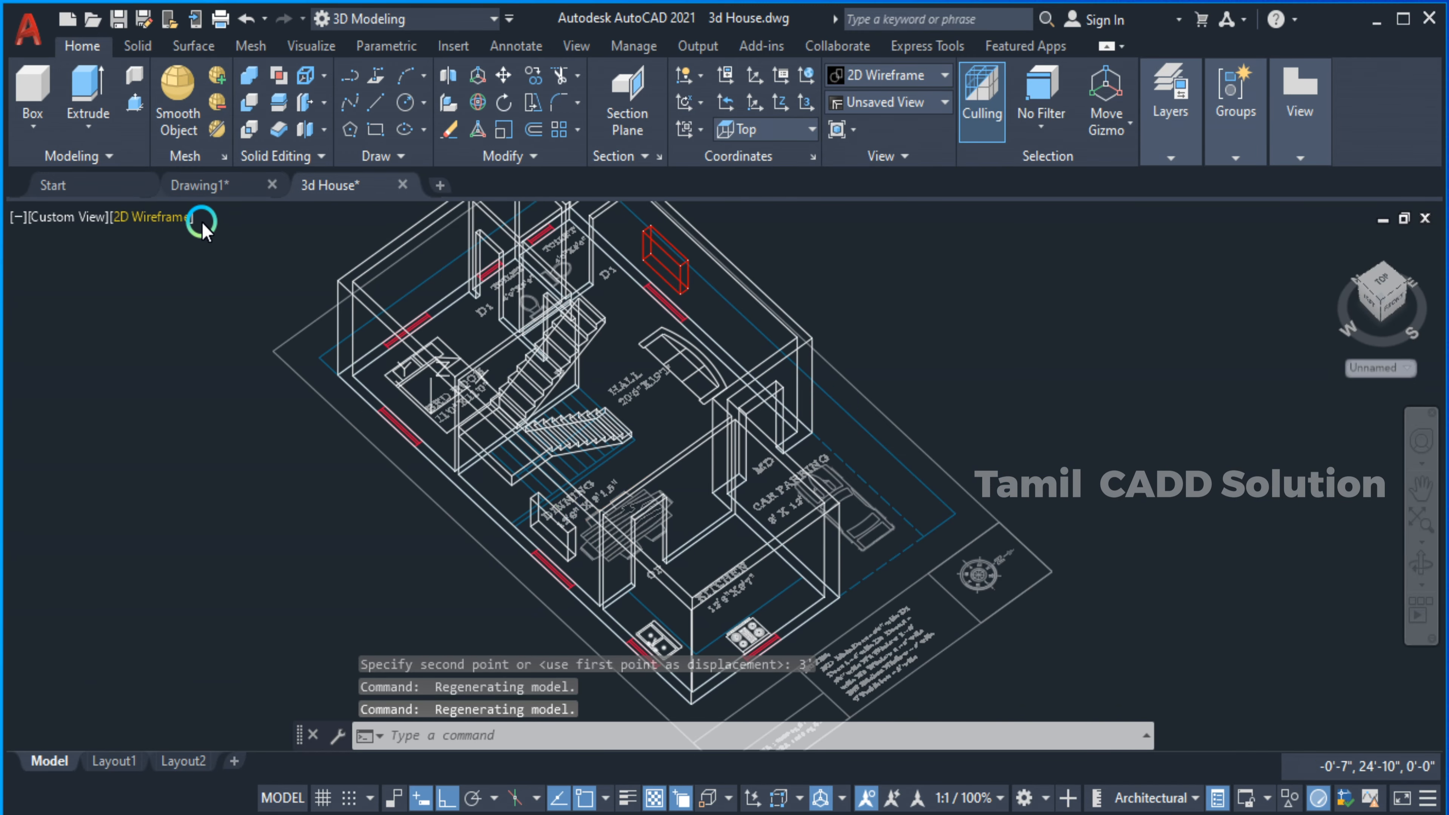
left_click(177, 218)
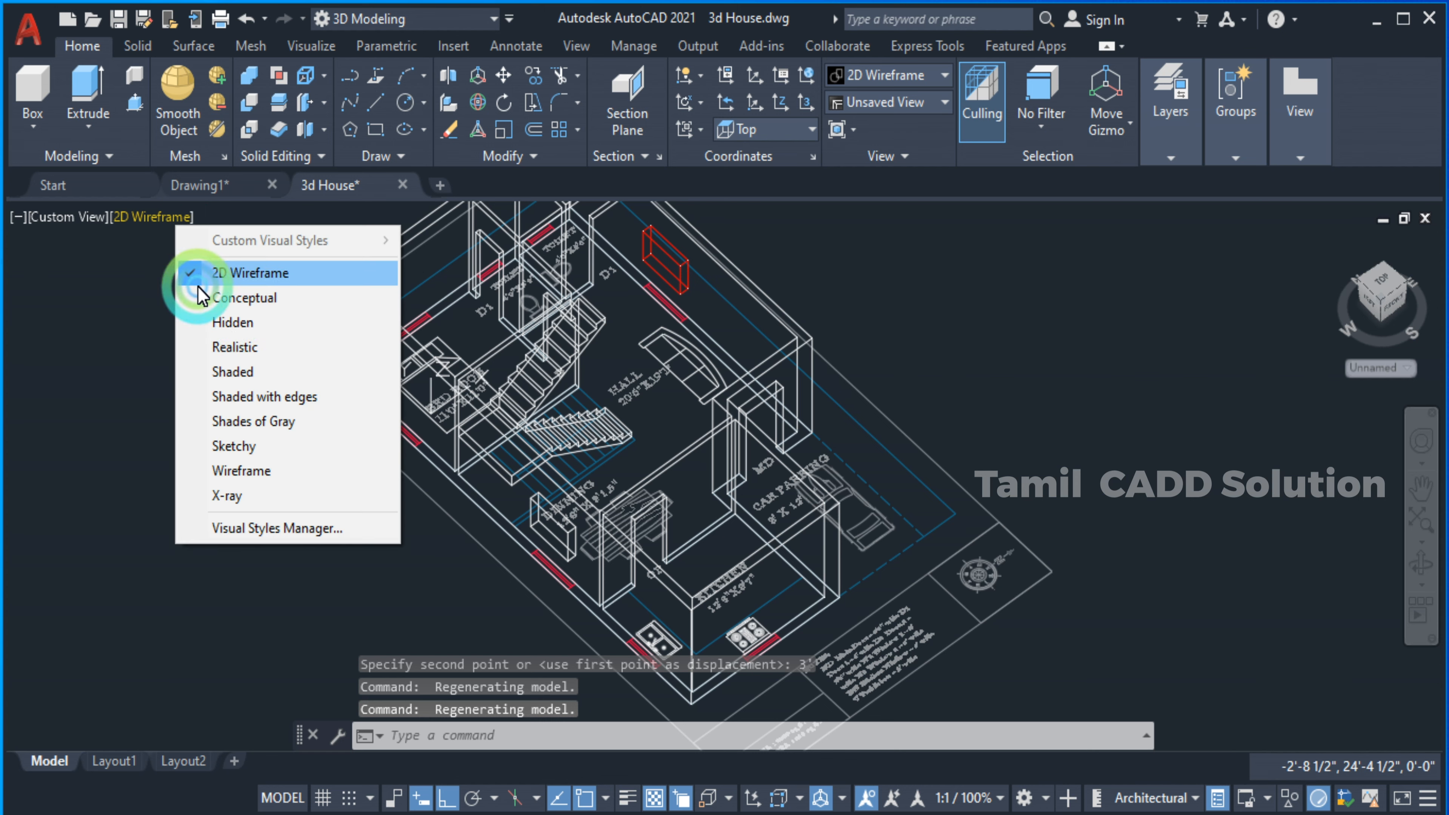
left_click(245, 347)
scroll(593, 554, "up", 5)
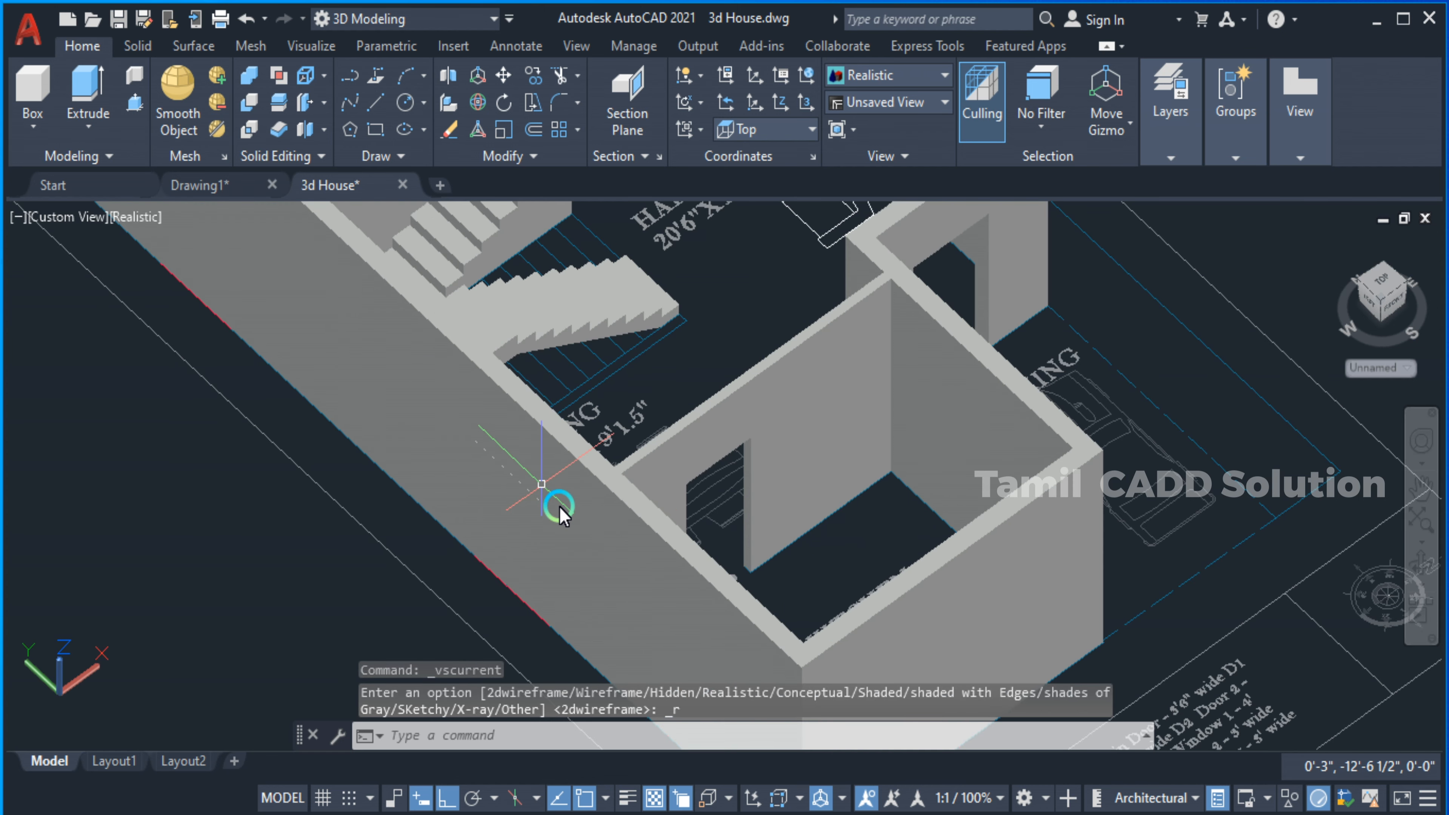
middle_click_drag(522, 549, 508, 479, "shift")
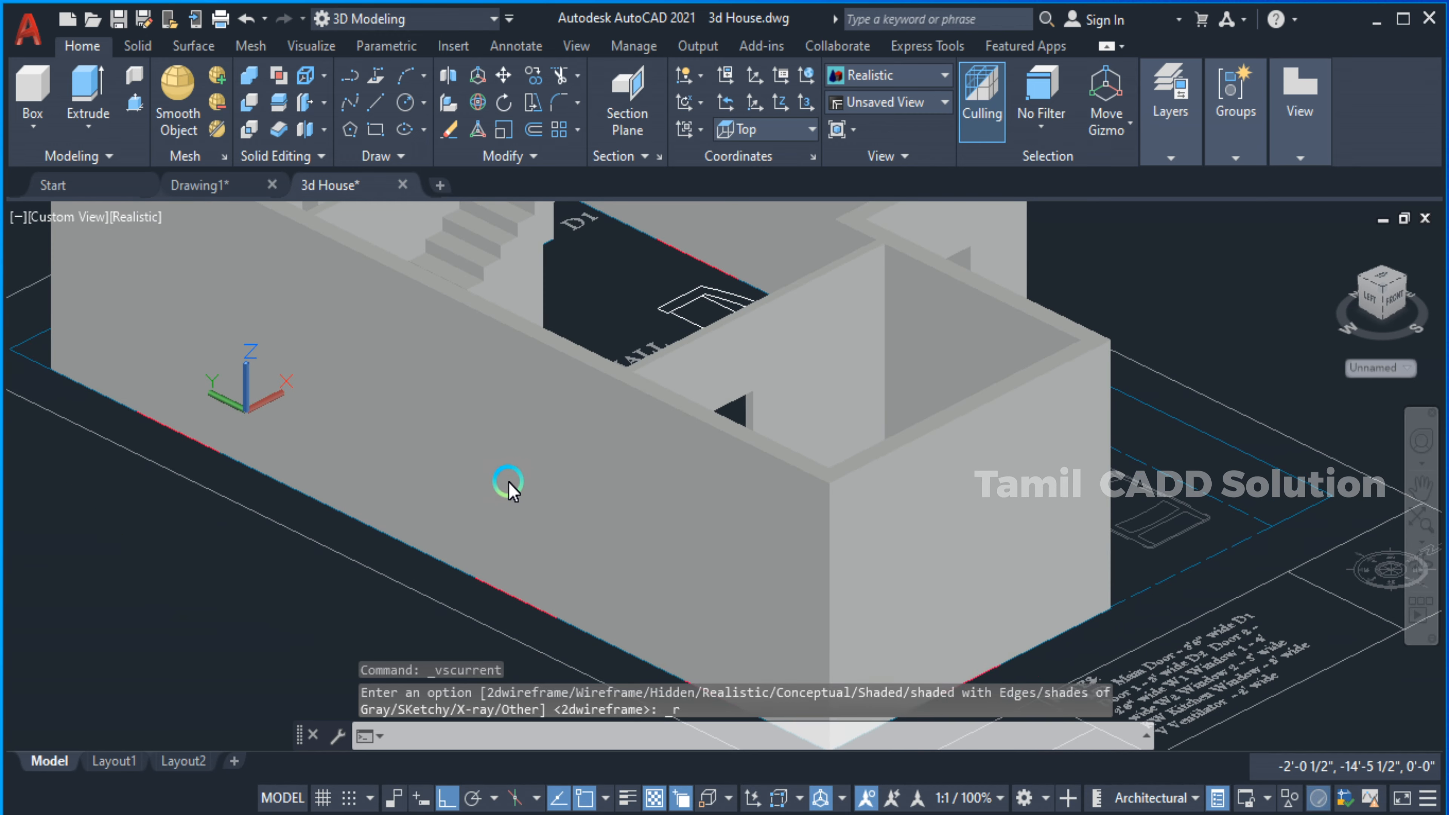
left_click(512, 465)
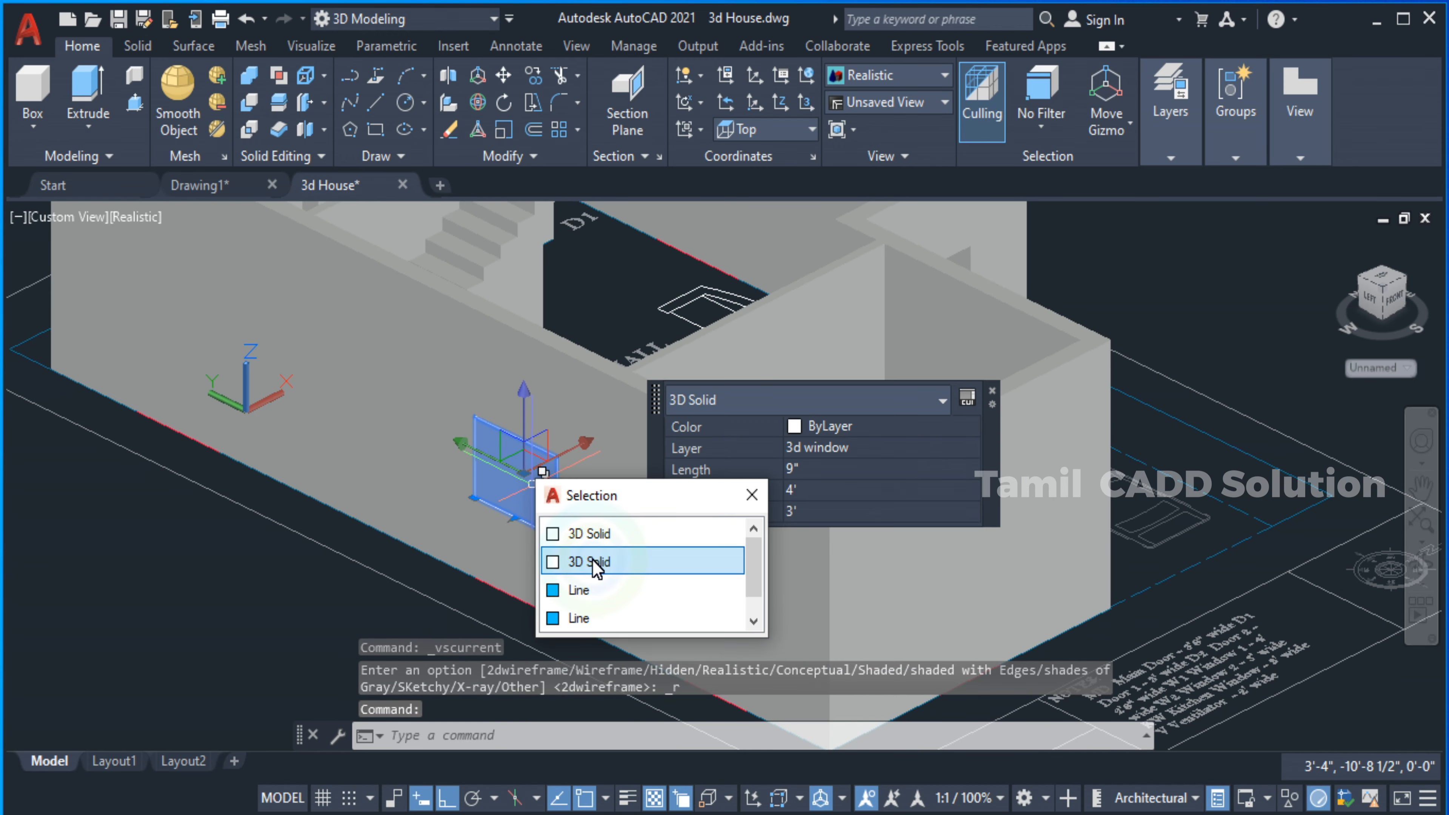
left_click(589, 562)
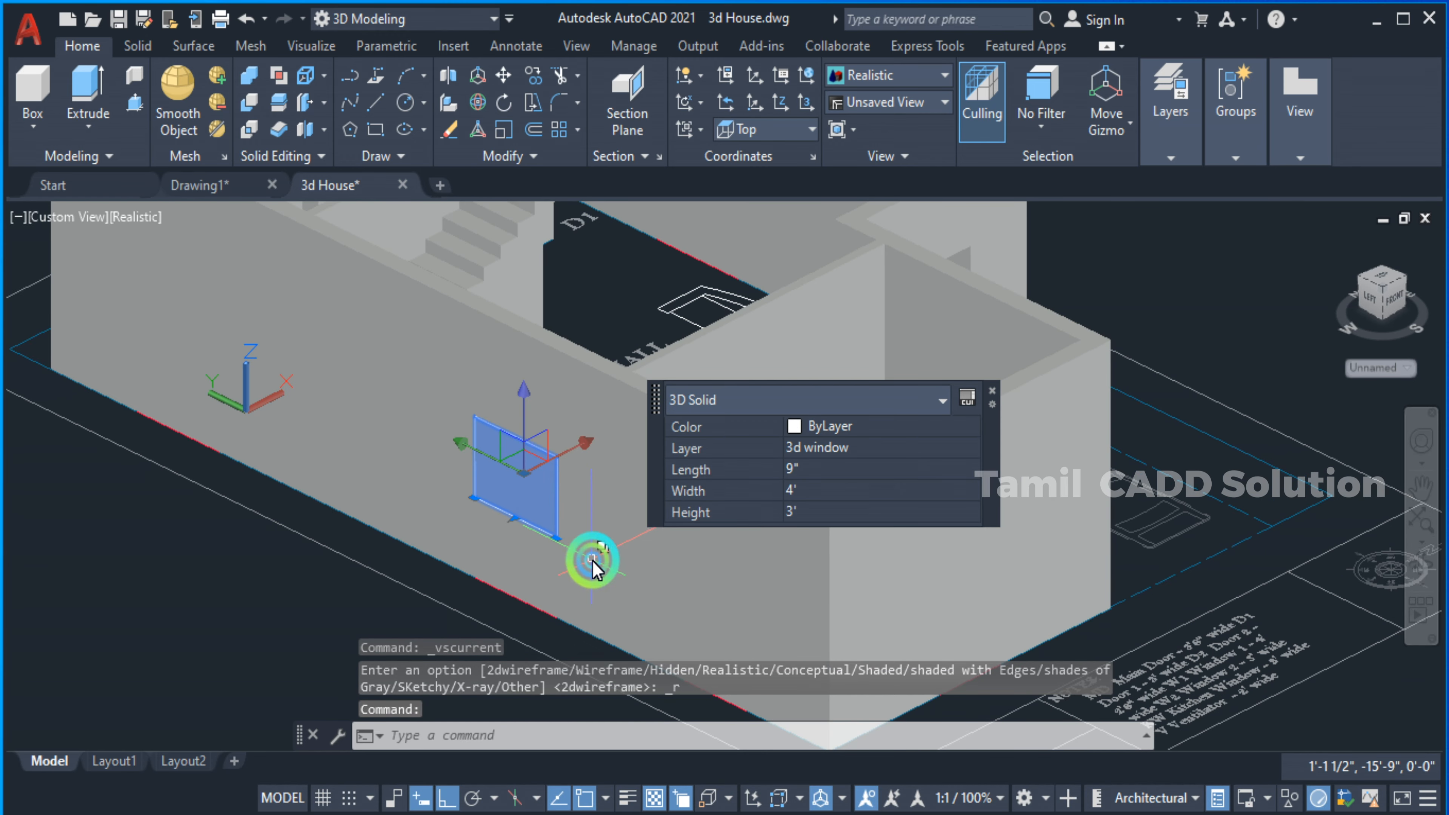
key("Escape")
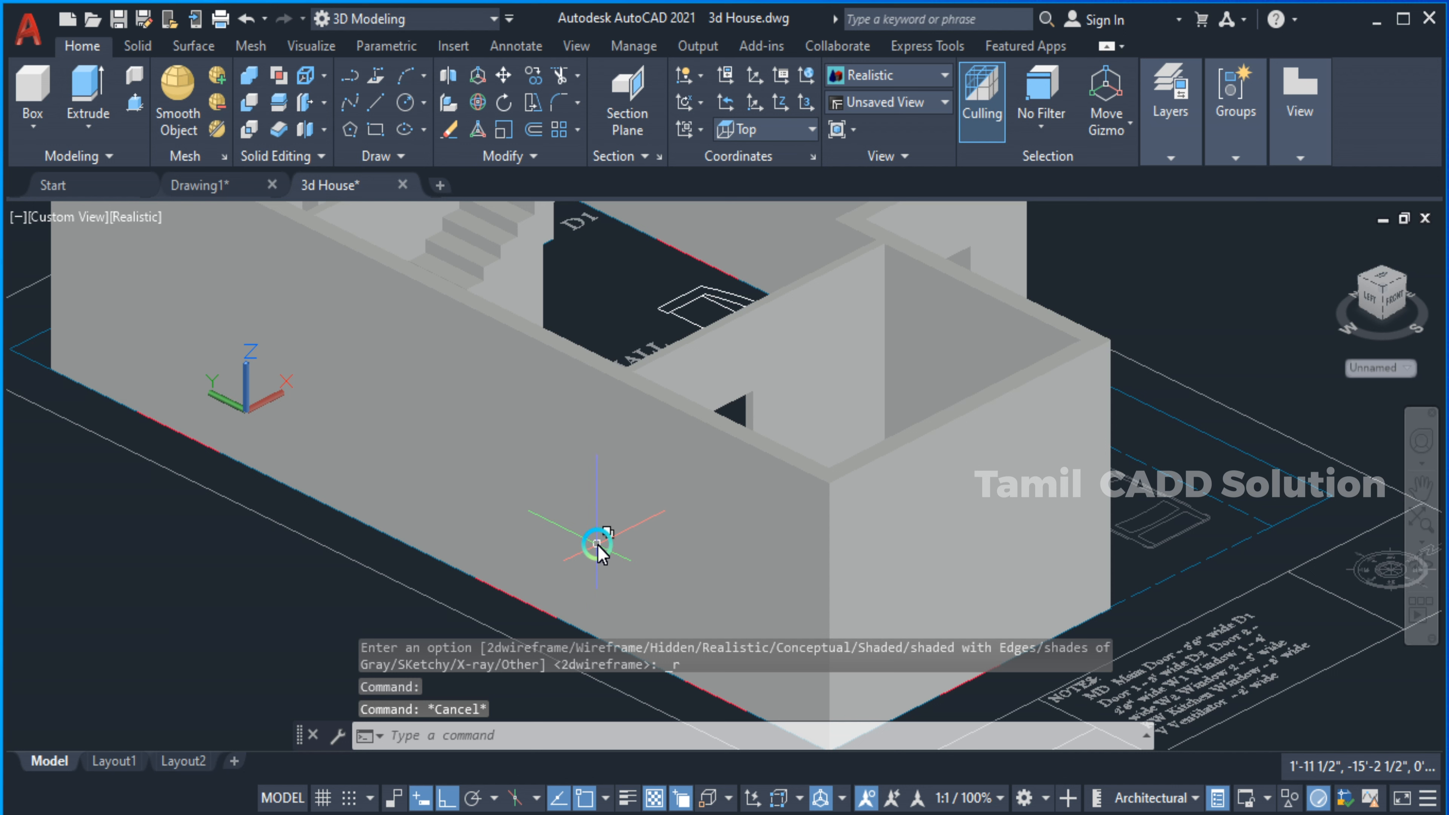
type("sun")
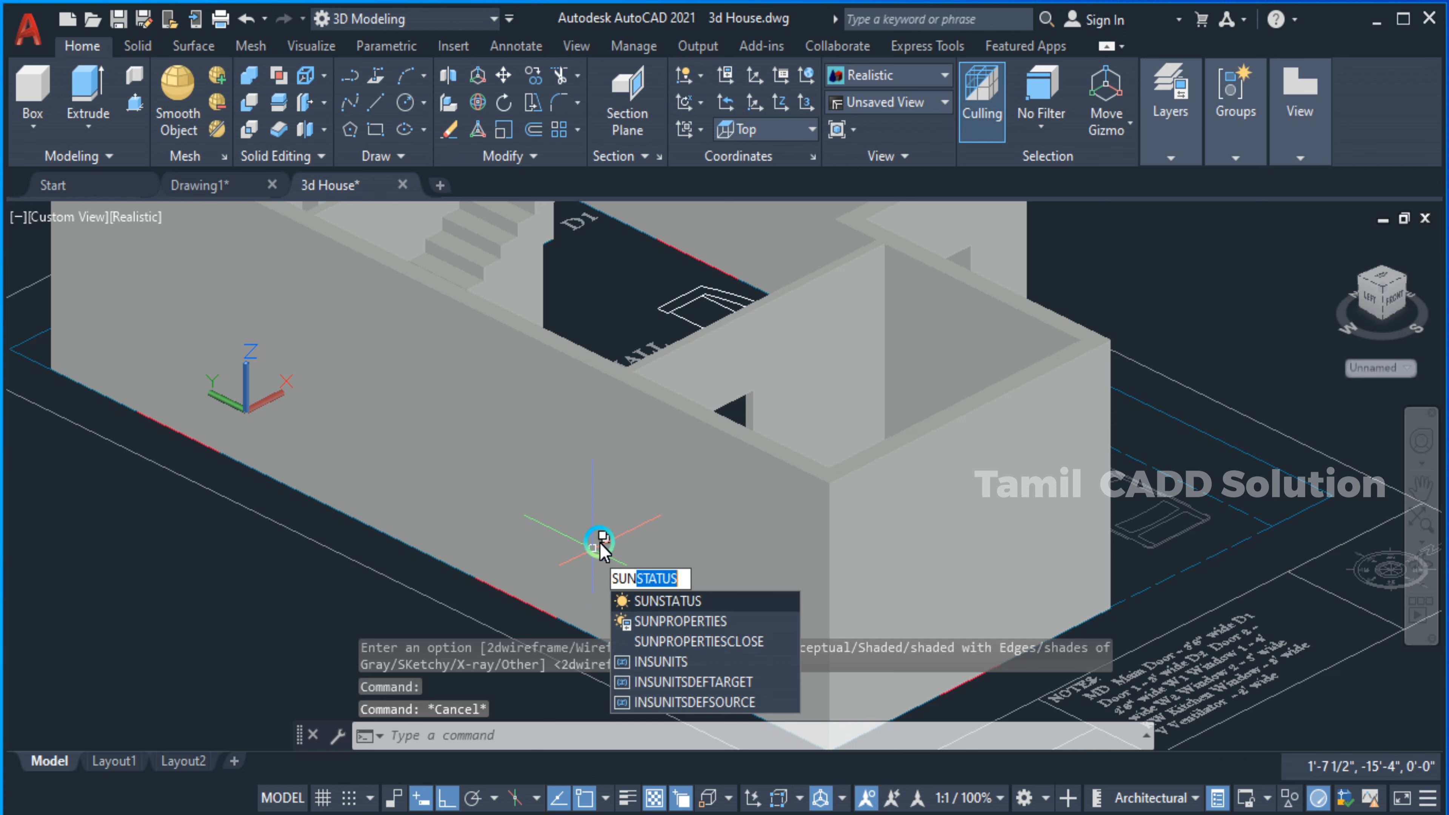
key("BackSpace")
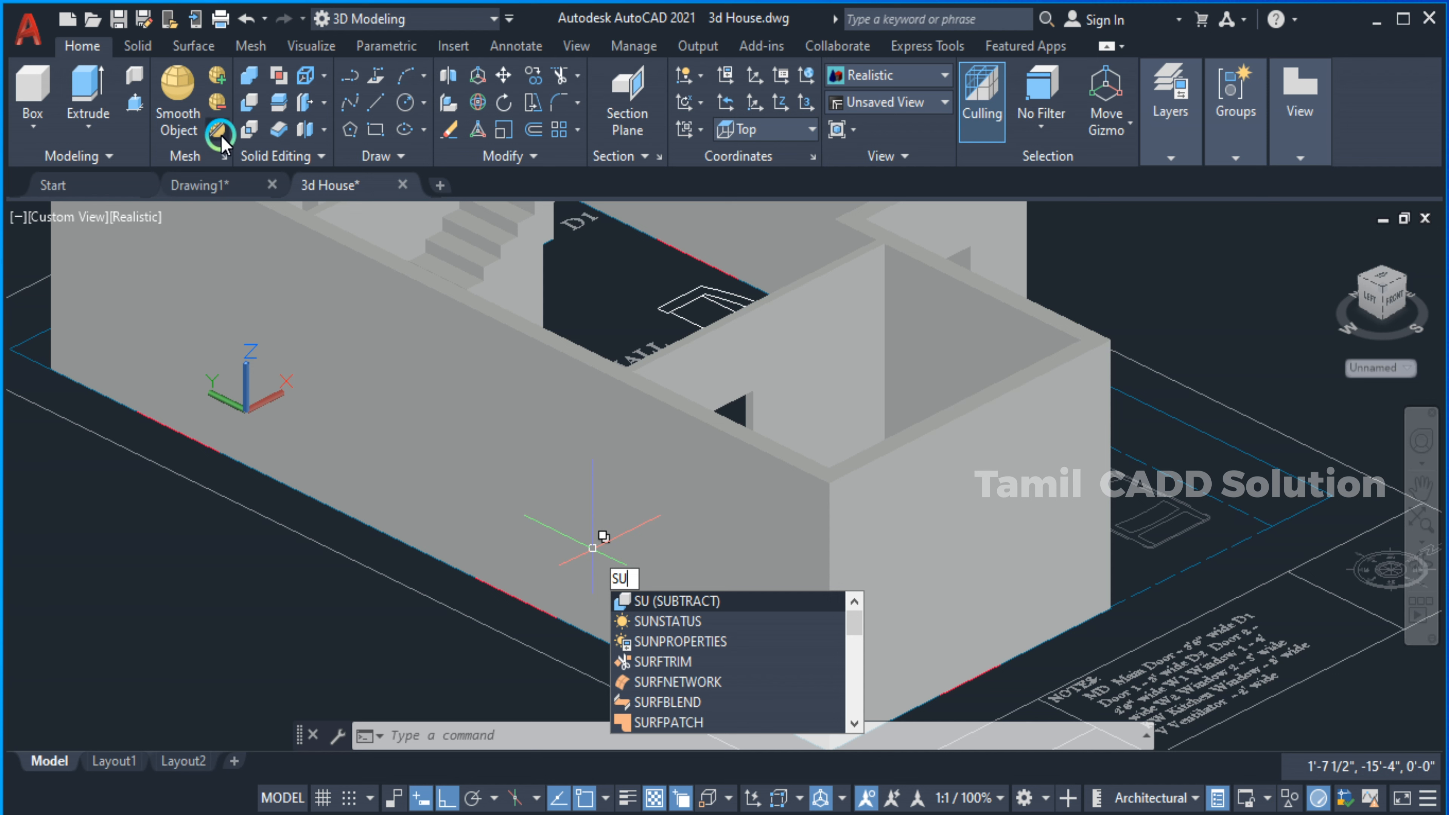
key("Escape")
key("Escape")
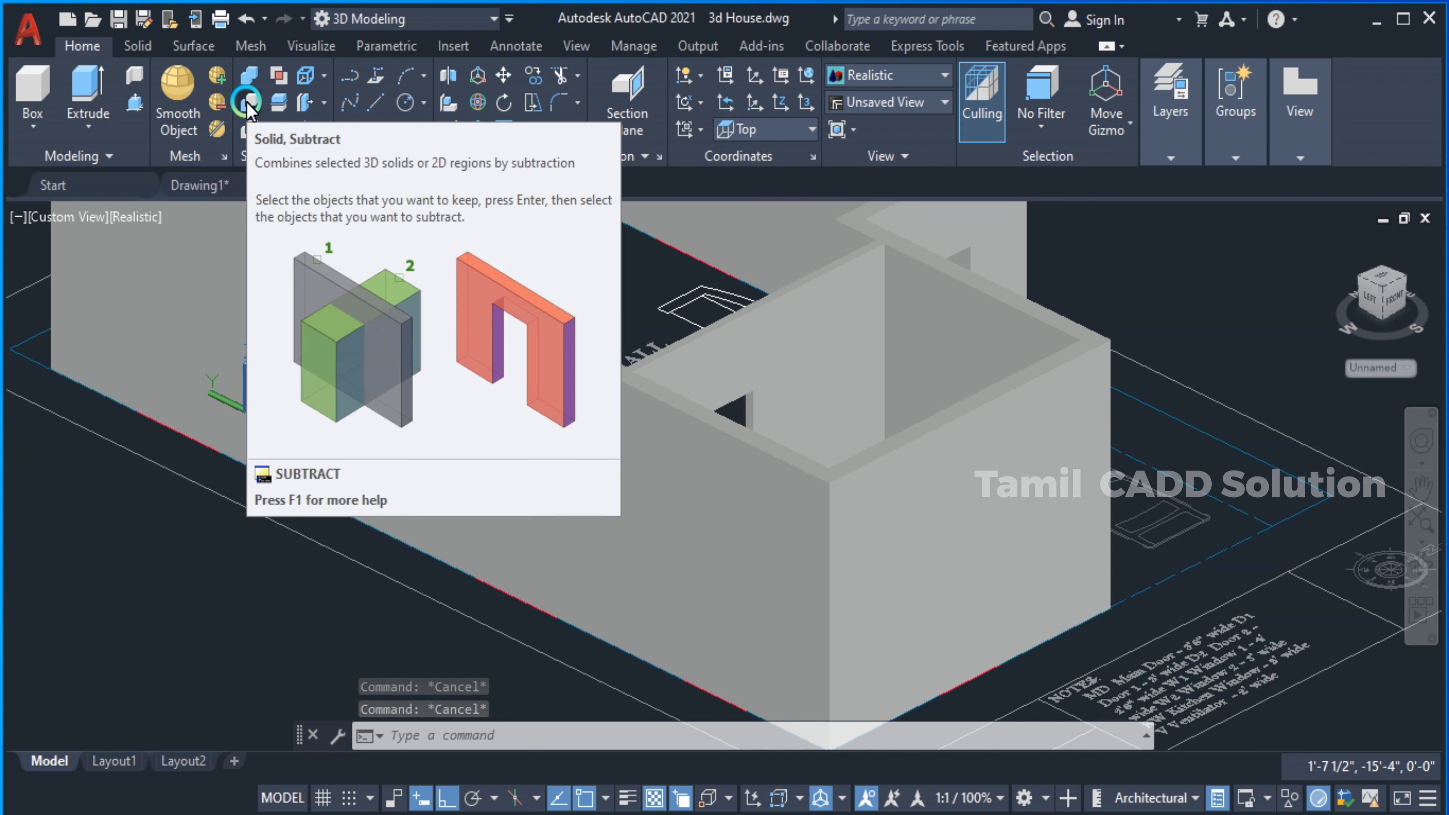
Subtract the raised window box from the house wall solid to cut the dining room's window opening, and view it from above.
left_click(248, 105)
left_click(538, 344)
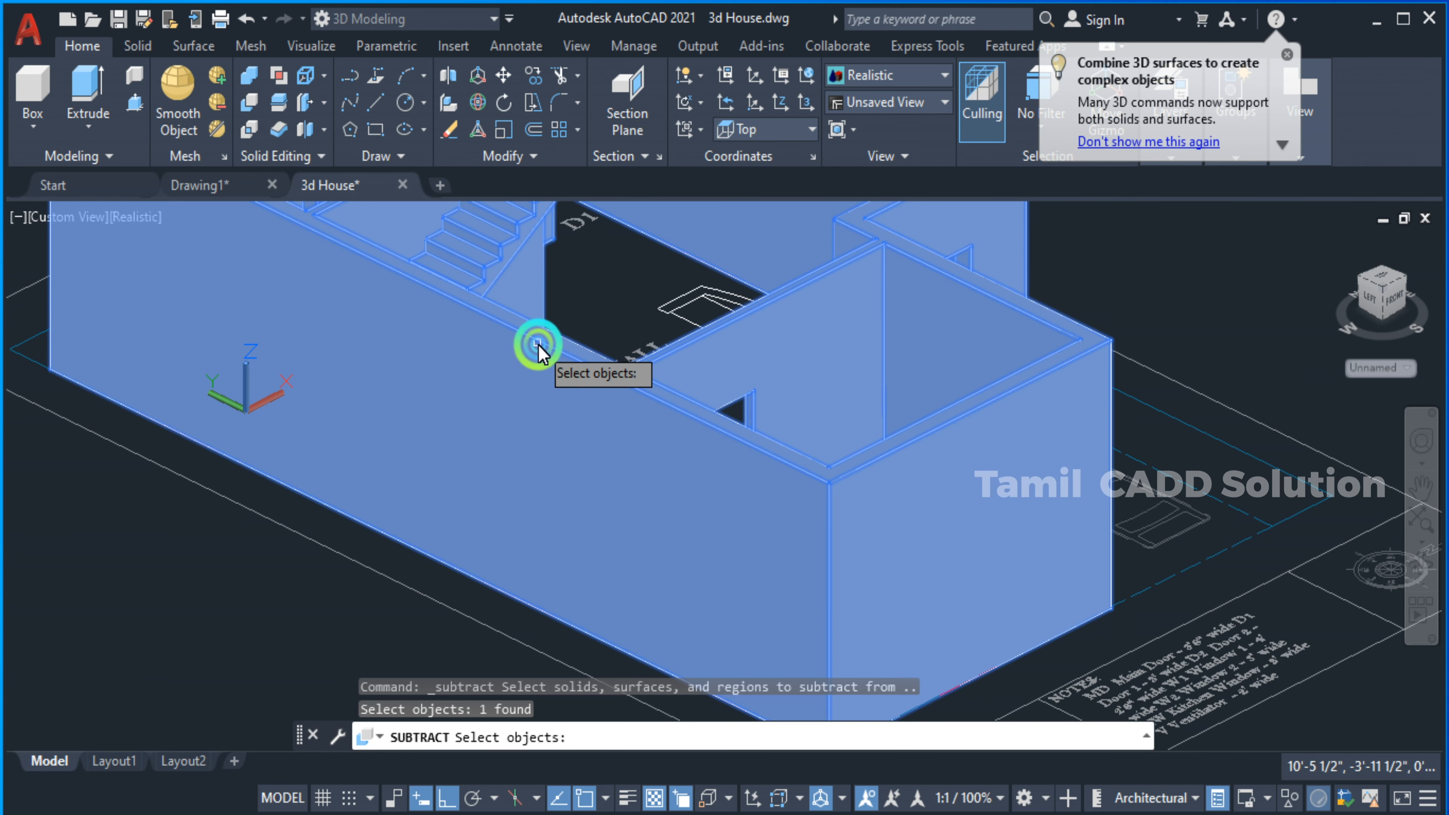
key("Return")
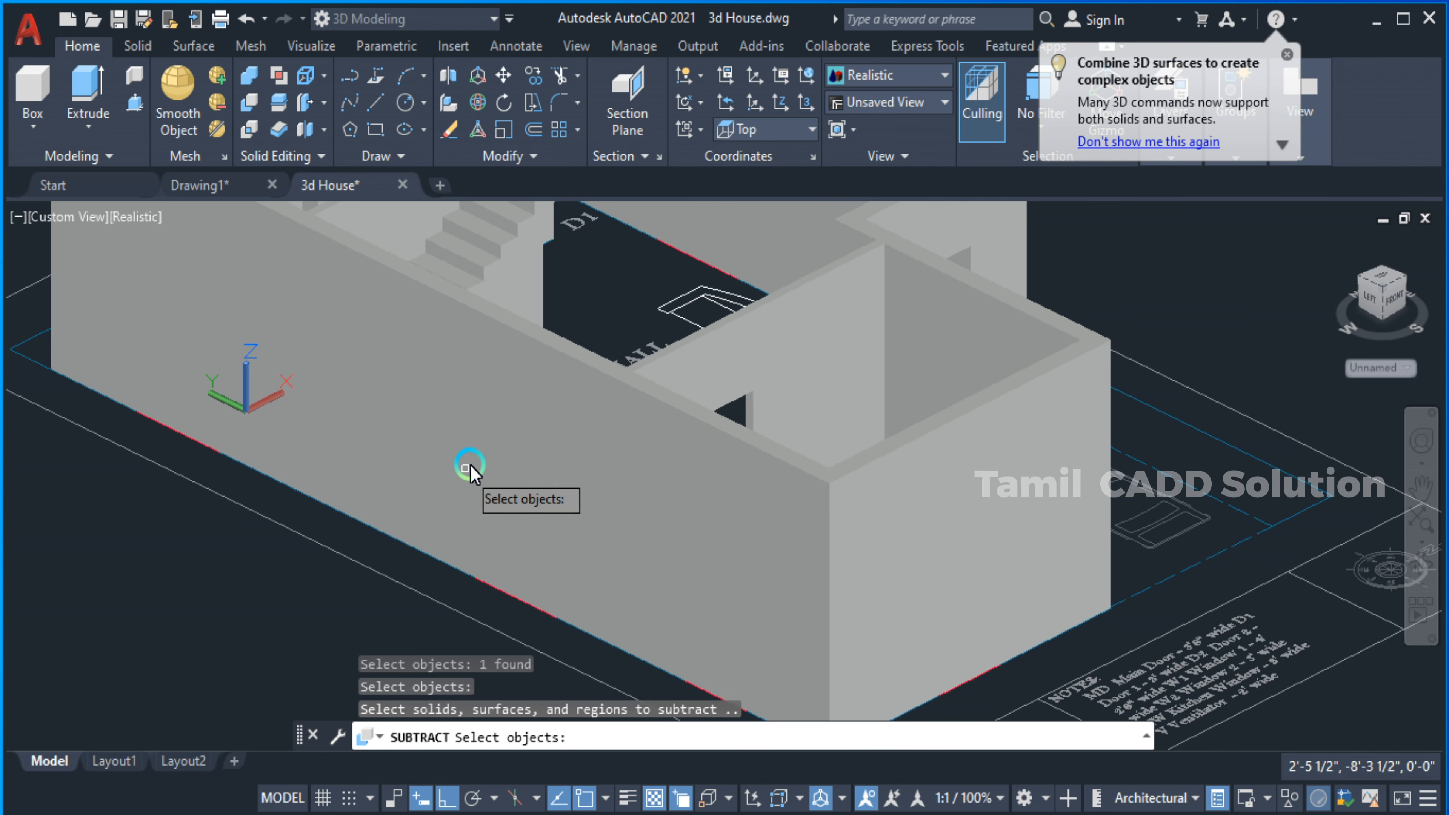
left_click(500, 448)
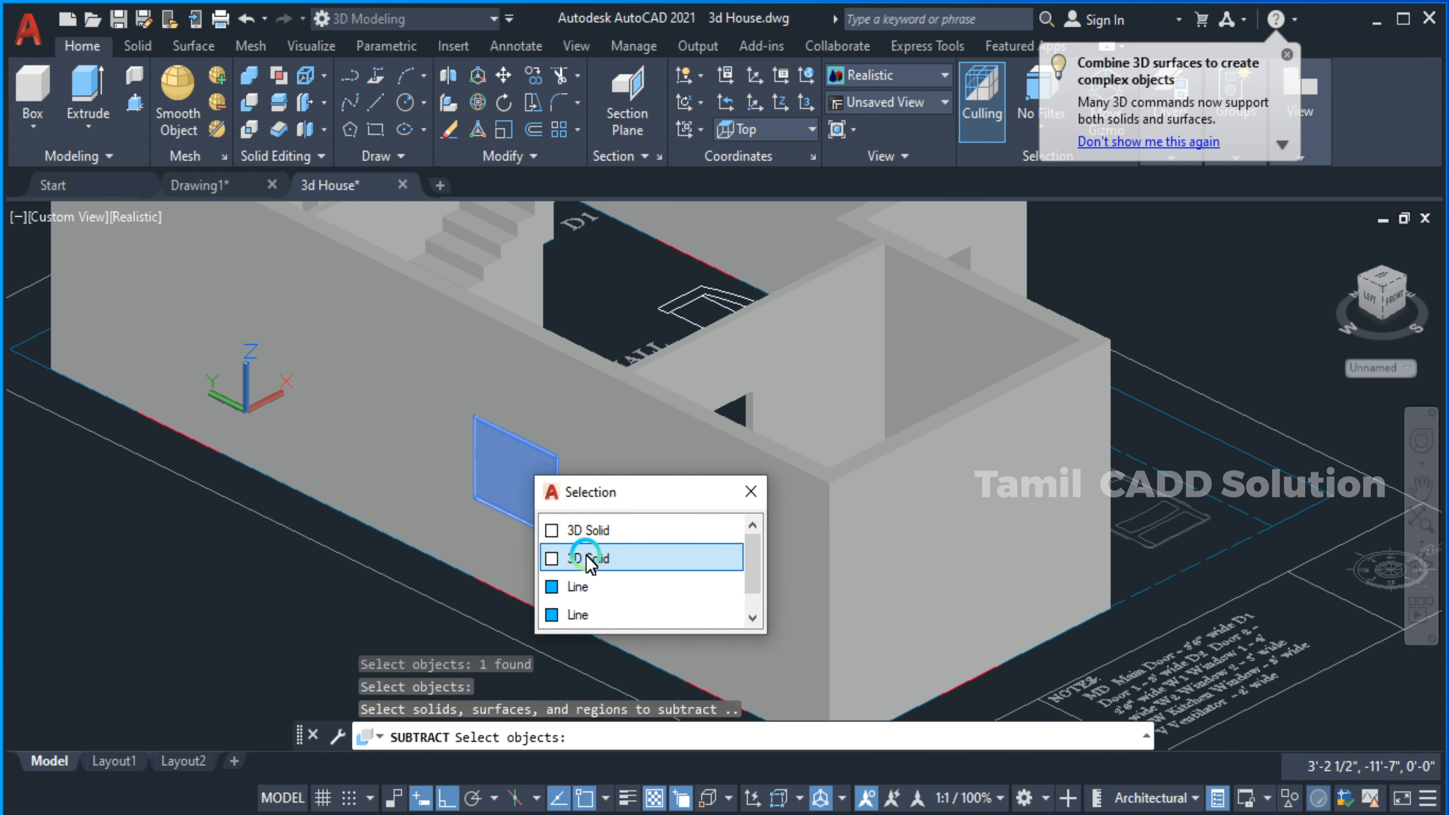
left_click(585, 556)
right_click(592, 554)
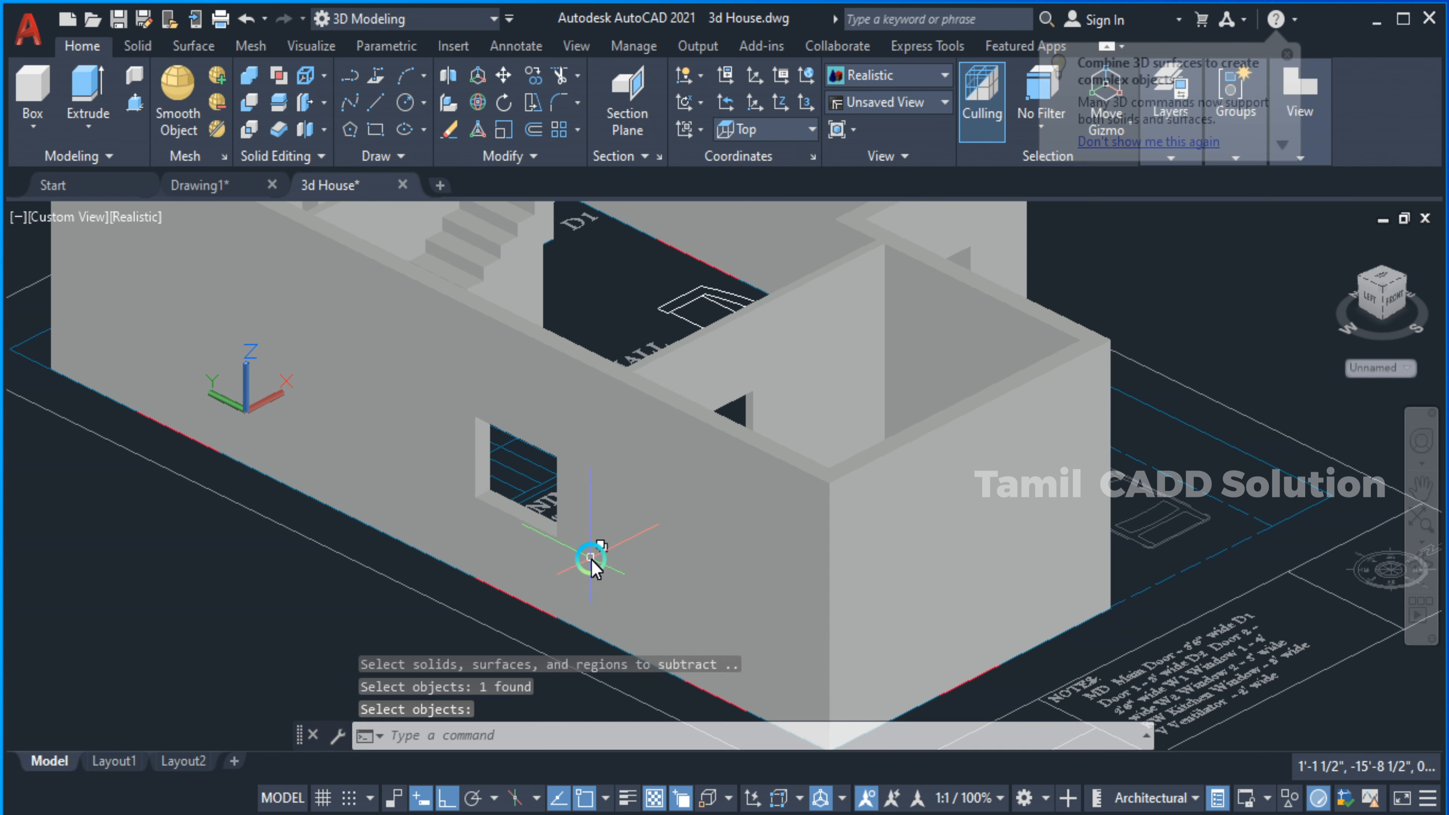
middle_click_drag(466, 533, 519, 568, "shift")
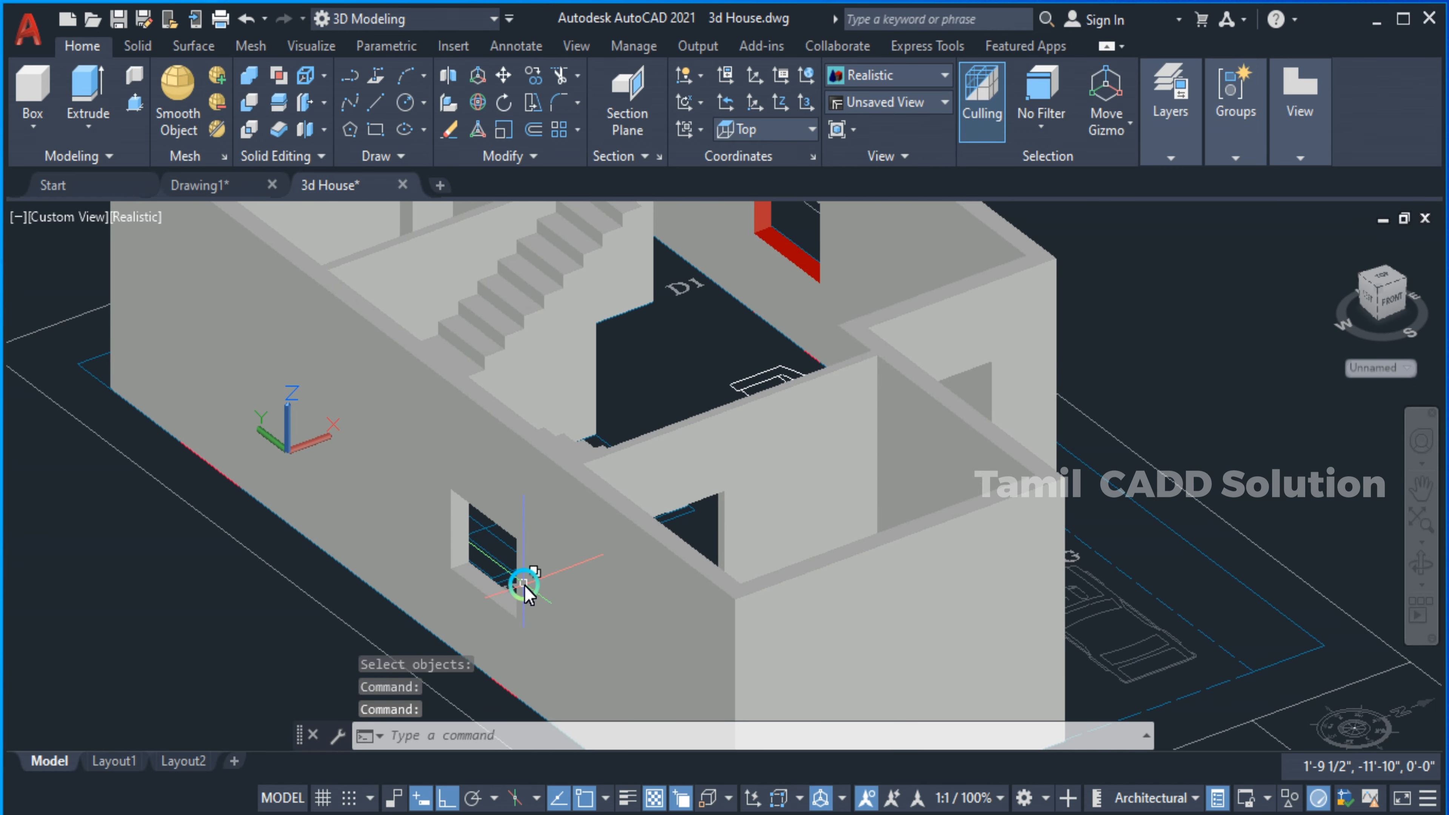